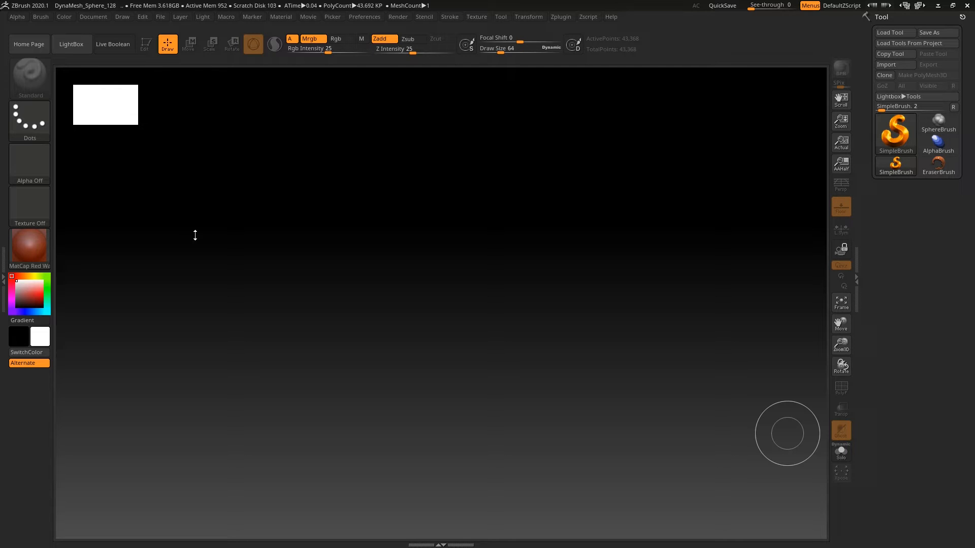
# Step: Paint several freehand SimpleBrush strokes across the empty canvas and clear the canvas
pyautogui.moveTo(304, 200)
pyautogui.mouseDown()
pyautogui.moveTo(277, 299)
pyautogui.moveTo(490, 319)
pyautogui.moveTo(571, 291)
pyautogui.moveTo(674, 296)
pyautogui.mouseUp()
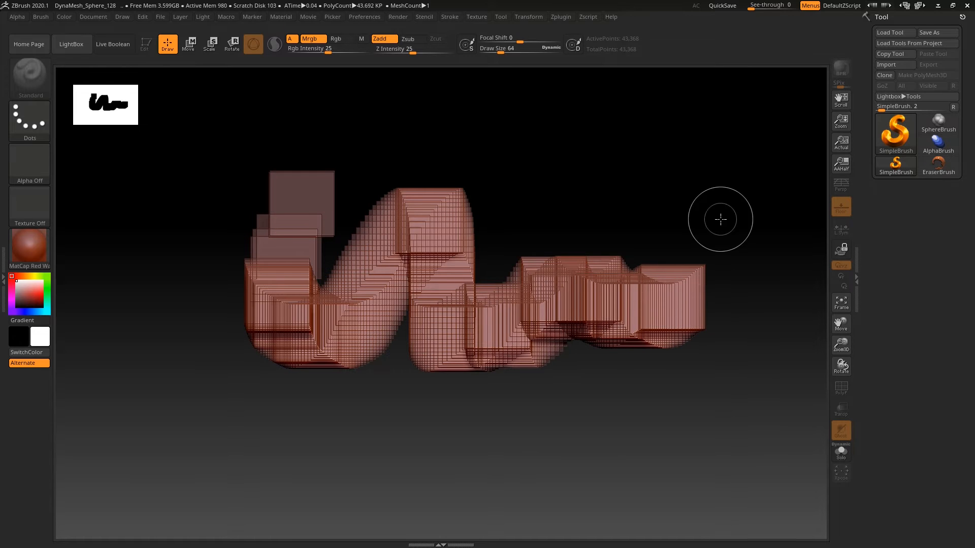
pyautogui.moveTo(698, 187); pyautogui.dragTo(555, 174)
pyautogui.moveTo(382, 429)
pyautogui.mouseDown()
pyautogui.moveTo(223, 447)
pyautogui.moveTo(208, 477)
pyautogui.mouseUp()
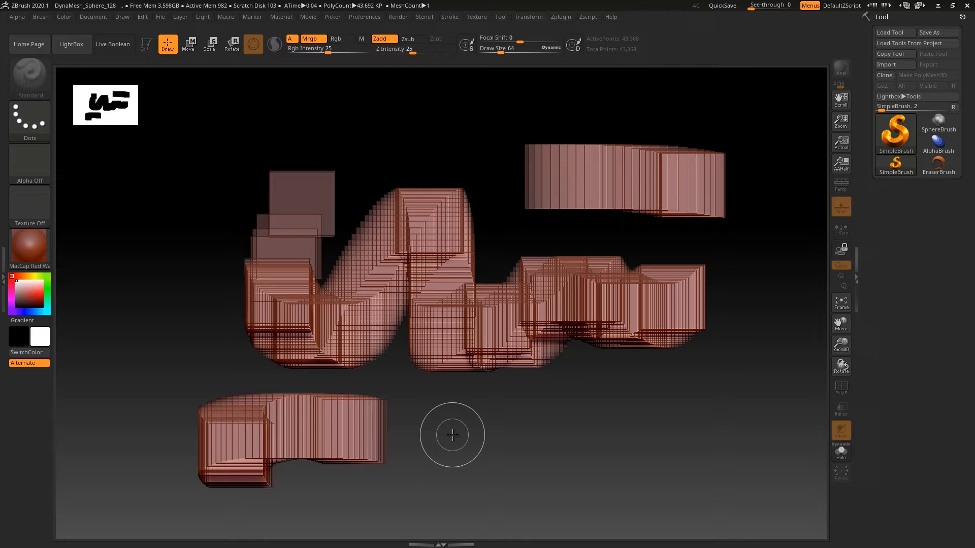
pyautogui.moveTo(457, 436)
pyautogui.mouseDown()
pyautogui.moveTo(391, 437)
pyautogui.moveTo(368, 450)
pyautogui.mouseUp()
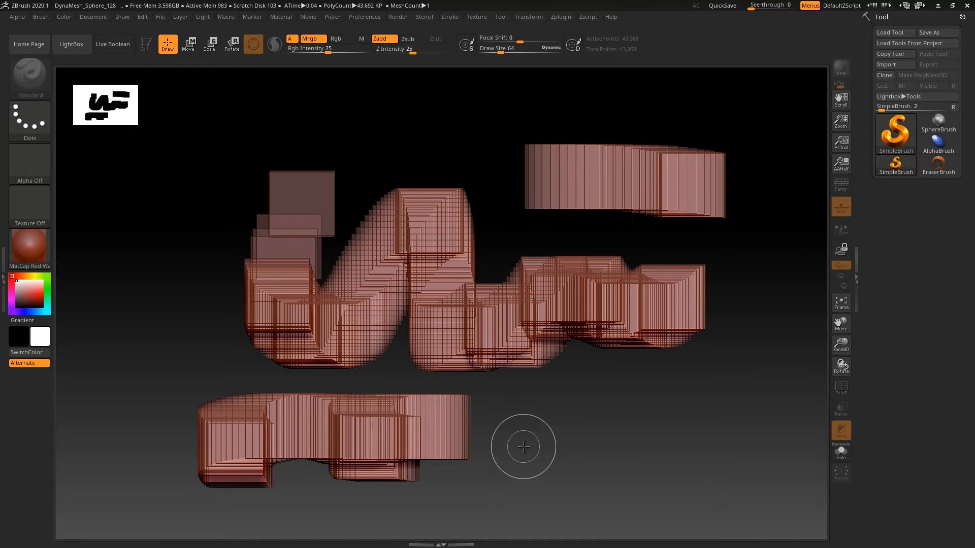
pyautogui.hotkey('ctrl', 'n')
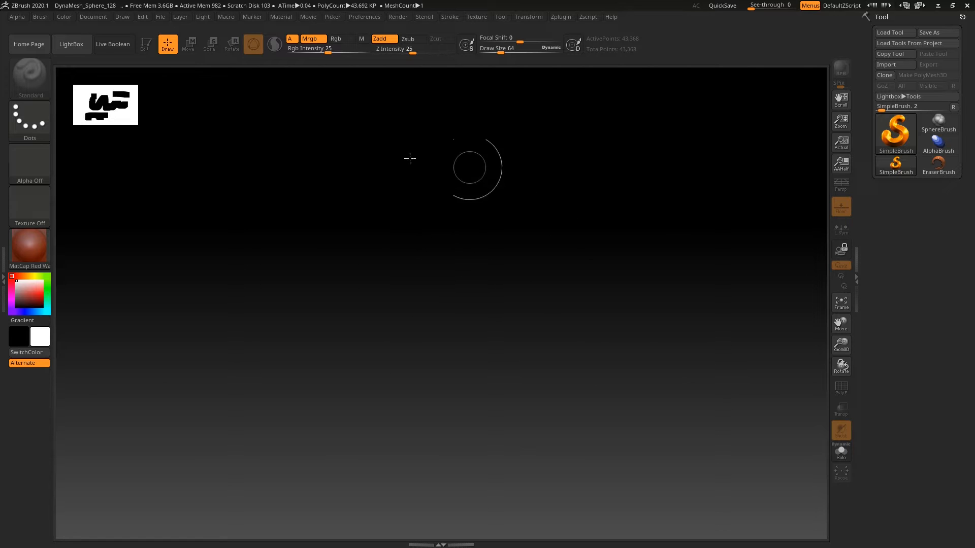
# Step: Open the LightBox browser, toggling it hidden and visible again
pyautogui.press(',')
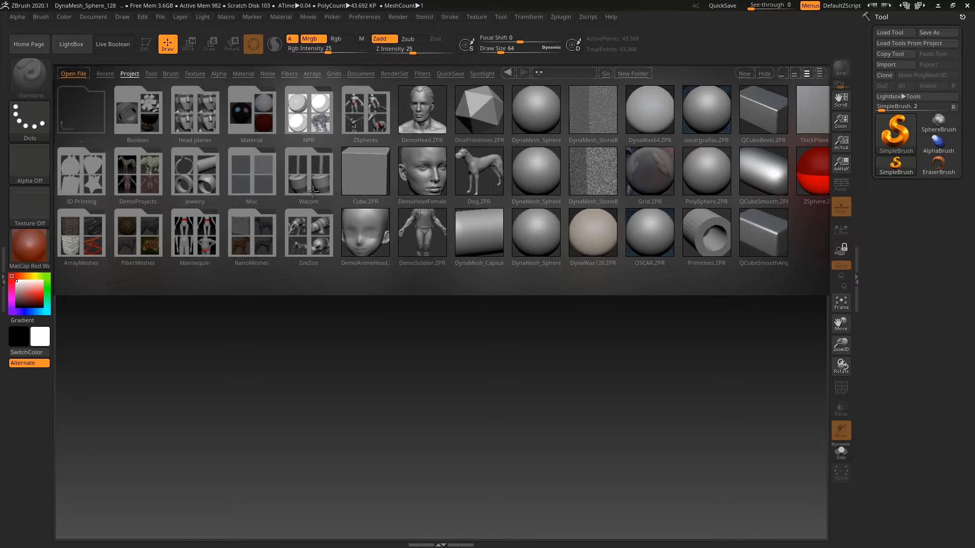
pyautogui.click(71, 44)
pyautogui.click(72, 45)
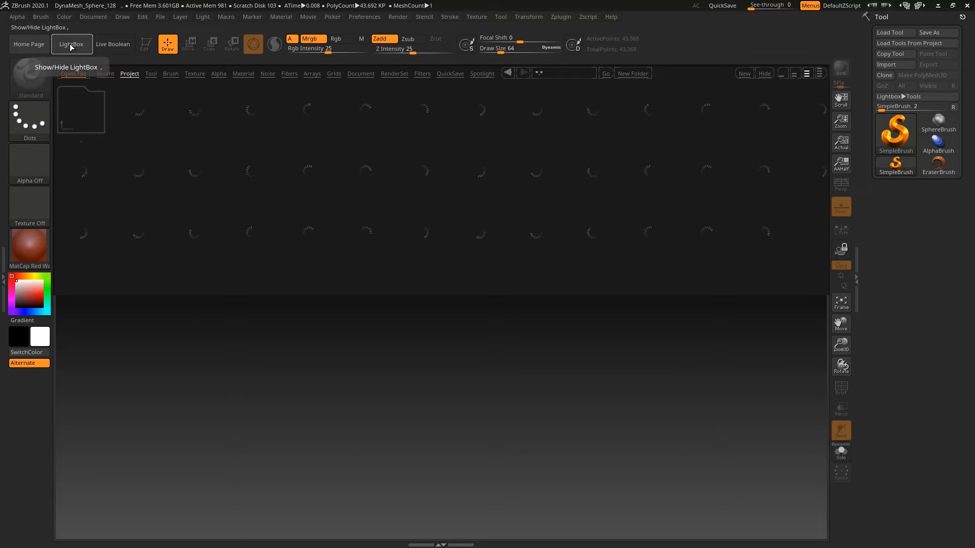
pyautogui.click(71, 45)
pyautogui.click(71, 44)
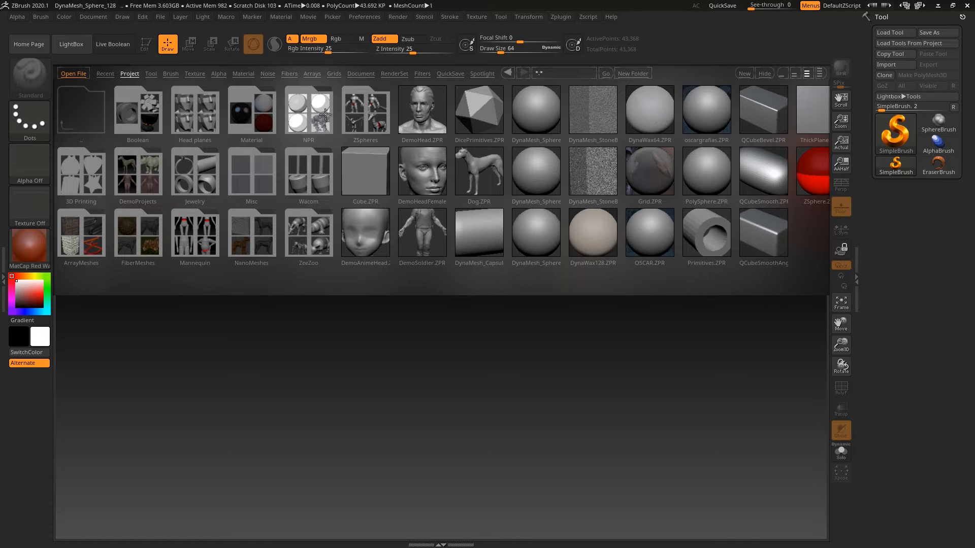
# Step: Browse the LightBox tool and brush categories, return to the projects and open DemoHead.ZPR
pyautogui.click(155, 75)
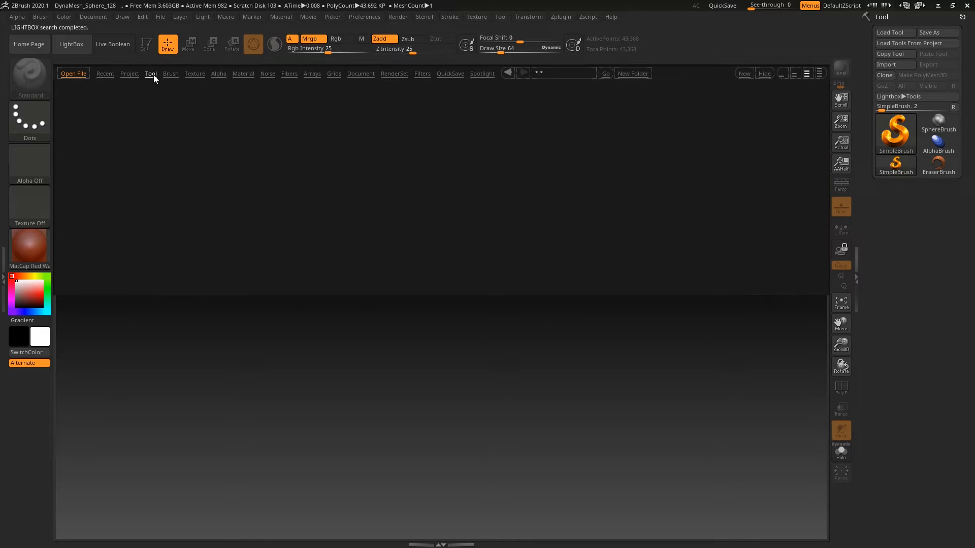
pyautogui.click(170, 74)
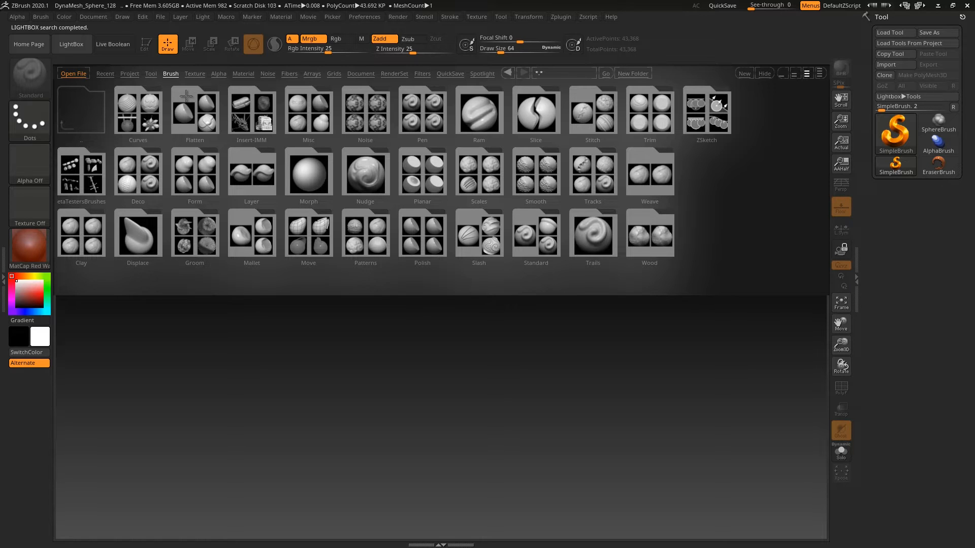
pyautogui.click(130, 74)
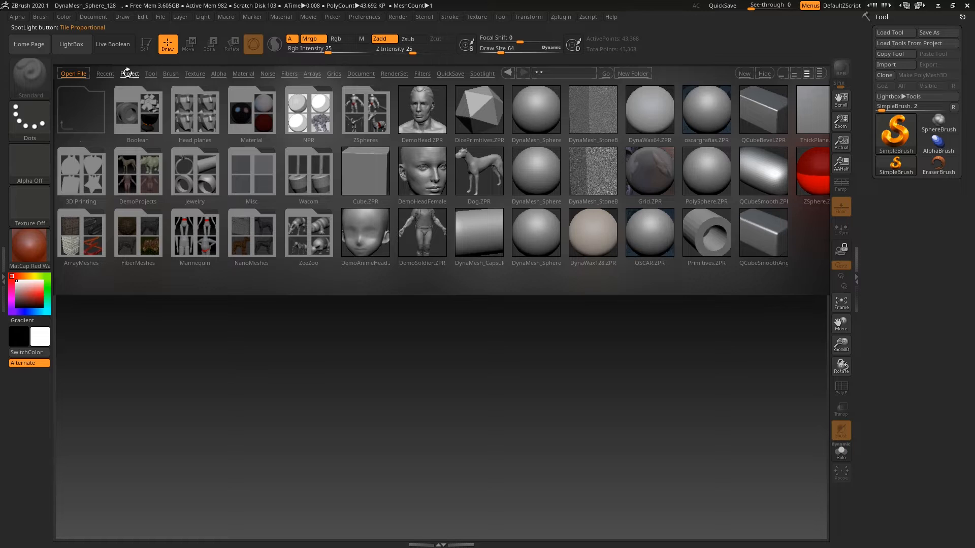
pyautogui.doubleClick(426, 114)
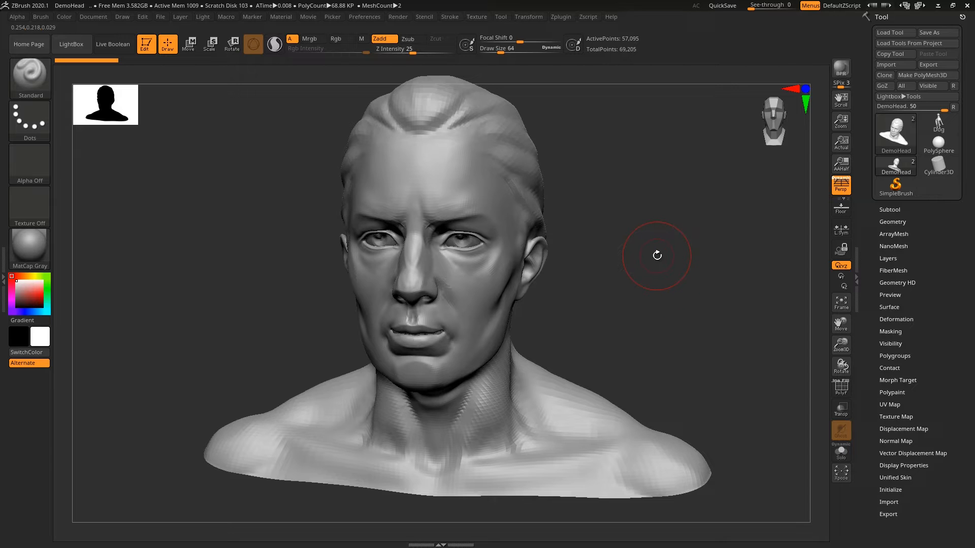
# Step: Try a Standard brush stroke on the cheeks beside the nose of the head, and undo it
pyautogui.moveTo(660, 260)
pyautogui.mouseDown()
pyautogui.moveTo(594, 258)
pyautogui.moveTo(719, 262)
pyautogui.moveTo(655, 269)
pyautogui.moveTo(674, 270)
pyautogui.moveTo(667, 253)
pyautogui.mouseUp()
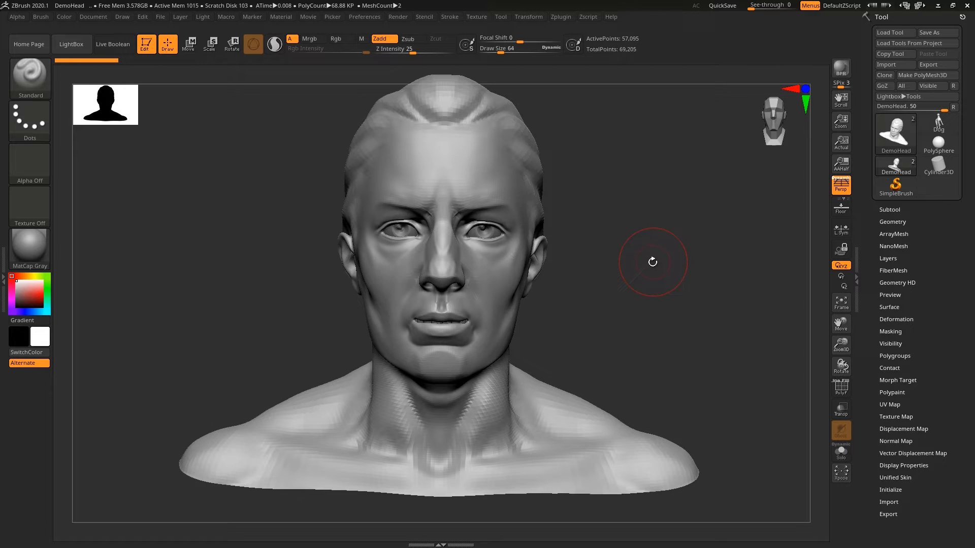
pyautogui.moveTo(644, 262)
pyautogui.mouseDown()
pyautogui.moveTo(594, 261)
pyautogui.moveTo(604, 257)
pyautogui.mouseUp()
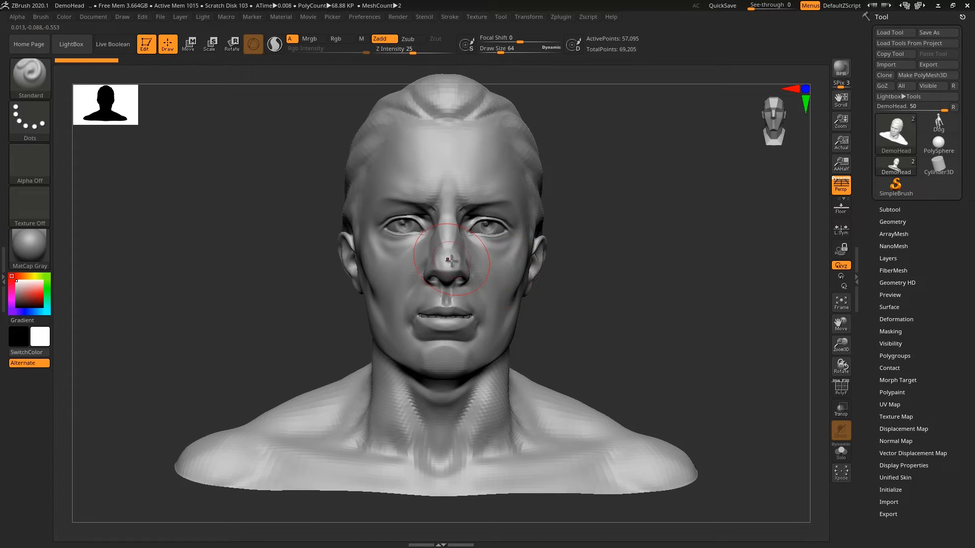
pyautogui.moveTo(498, 261)
pyautogui.mouseDown(button='right')
pyautogui.moveTo(442, 266)
pyautogui.moveTo(482, 266)
pyautogui.mouseUp(button='right')
pyautogui.moveTo(485, 263)
pyautogui.mouseDown()
pyautogui.moveTo(489, 292)
pyautogui.moveTo(475, 259)
pyautogui.moveTo(478, 283)
pyautogui.mouseUp()
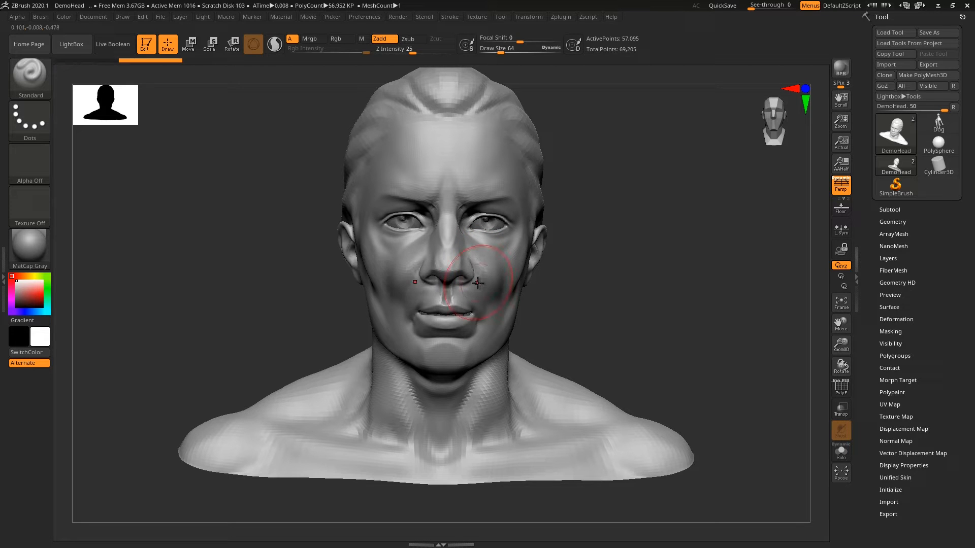
pyautogui.hotkey('ctrl', 'z')
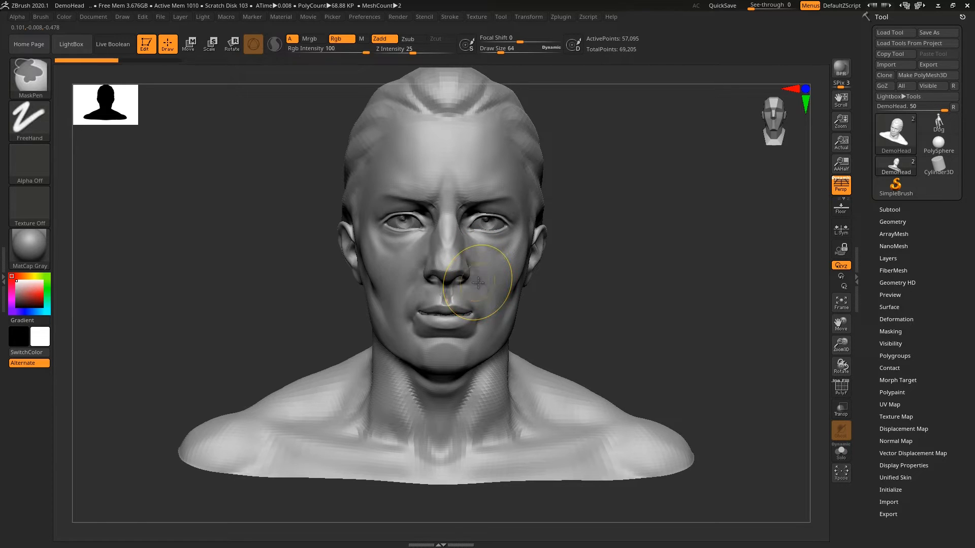
# Step: Examine the head by rotating, moving and zooming the view, and framing the model in the canvas
pyautogui.moveTo(631, 261); pyautogui.dragTo(548, 263)
pyautogui.moveTo(476, 260)
pyautogui.mouseDown(button='right')
pyautogui.moveTo(450, 260)
pyautogui.moveTo(483, 262)
pyautogui.mouseUp(button='right')
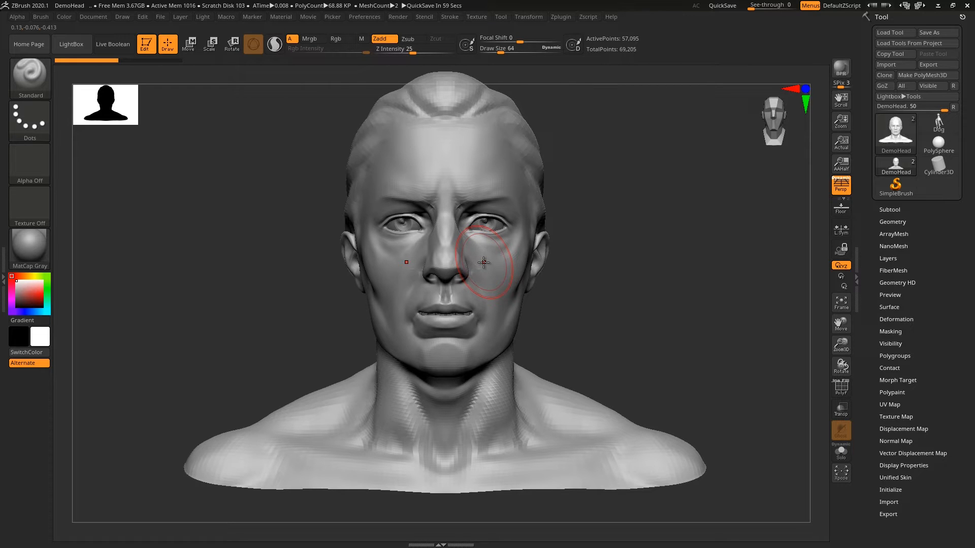
pyautogui.press('ctrl')
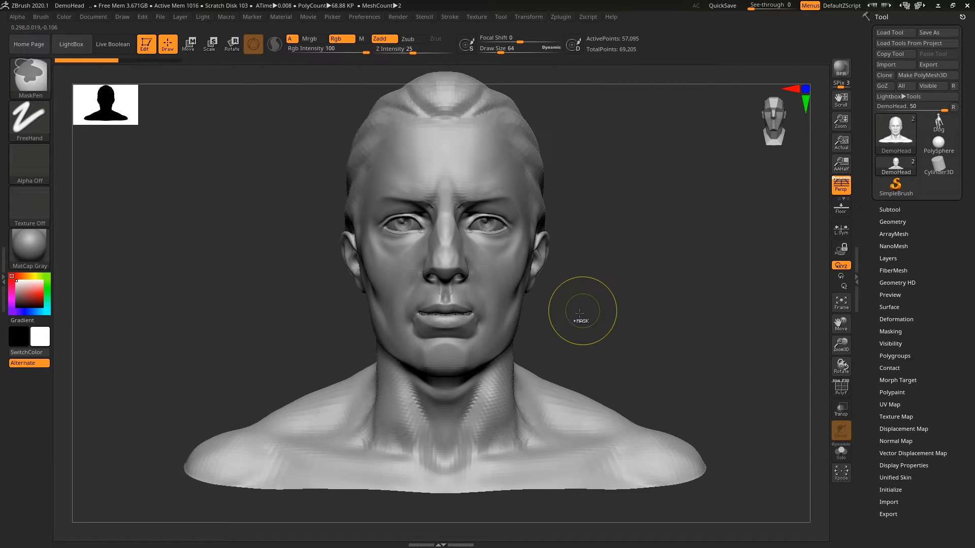
pyautogui.keyDown('ctrl'); pyautogui.moveTo(557, 155); pyautogui.dragTo(558, 405, button='right'); pyautogui.keyUp('ctrl')
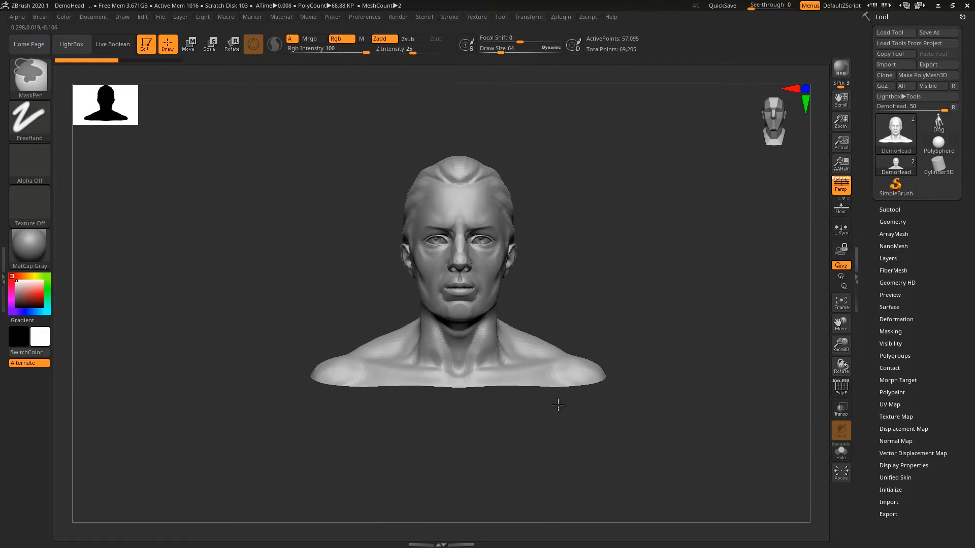
pyautogui.keyDown('ctrl'); pyautogui.moveTo(559, 137); pyautogui.dragTo(574, 365, button='right'); pyautogui.keyUp('ctrl')
pyautogui.press('f')
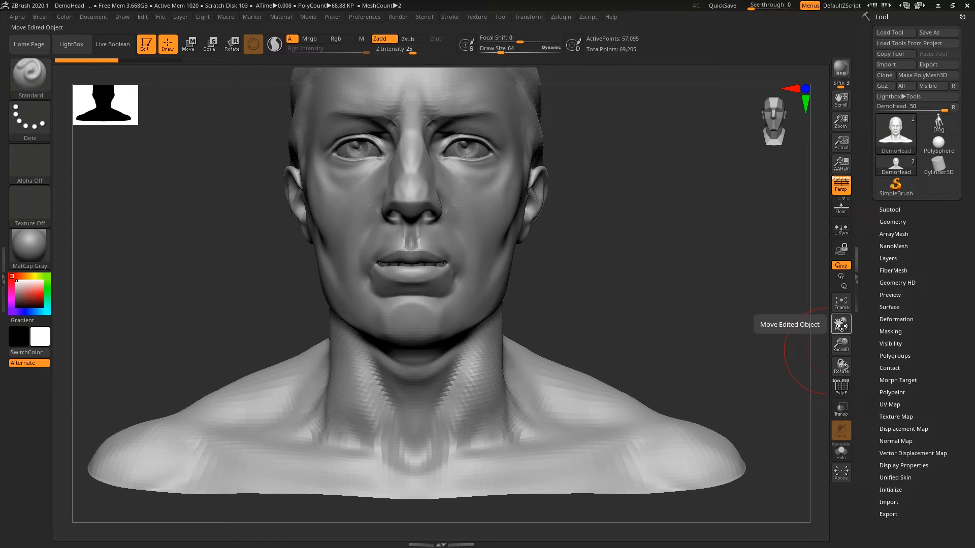
pyautogui.moveTo(841, 324)
pyautogui.mouseDown()
pyautogui.moveTo(828, 325)
pyautogui.moveTo(883, 352)
pyautogui.moveTo(787, 325)
pyautogui.moveTo(766, 342)
pyautogui.moveTo(838, 353)
pyautogui.moveTo(838, 375)
pyautogui.moveTo(837, 297)
pyautogui.moveTo(838, 377)
pyautogui.moveTo(839, 330)
pyautogui.mouseUp()
pyautogui.moveTo(841, 365); pyautogui.dragTo(752, 344)
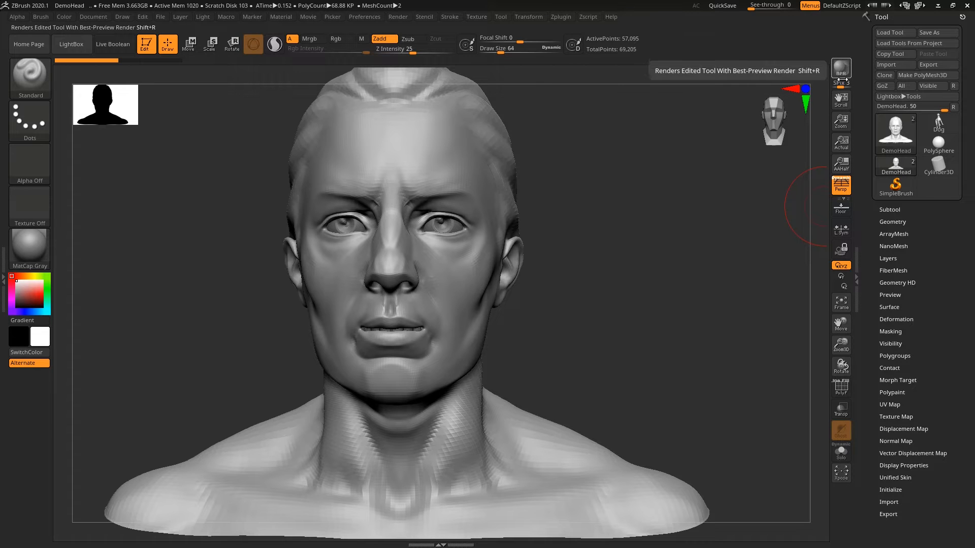
# Step: Scroll and zoom the document, view it at antialiased half size, and restore it to actual size
pyautogui.moveTo(841, 101); pyautogui.dragTo(842, 121)
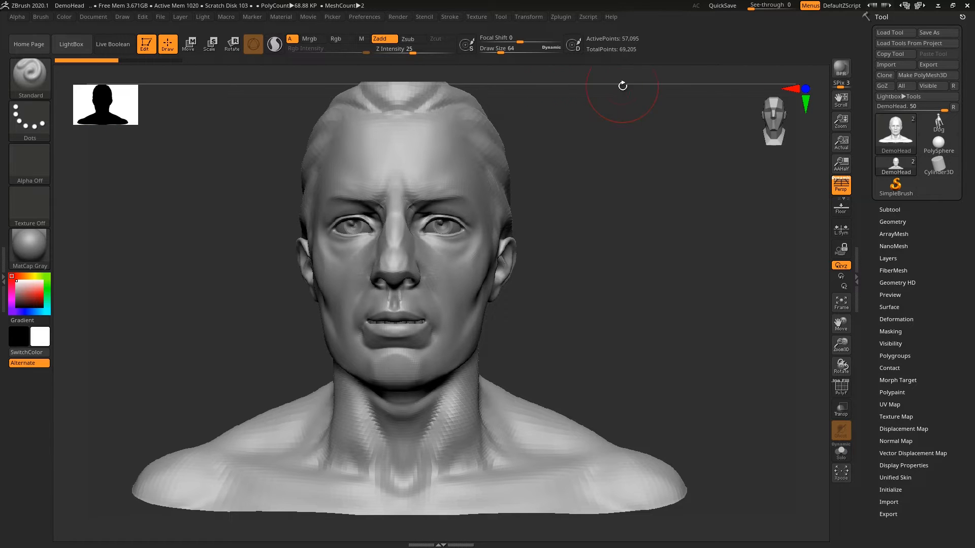
pyautogui.moveTo(841, 121); pyautogui.dragTo(842, 103)
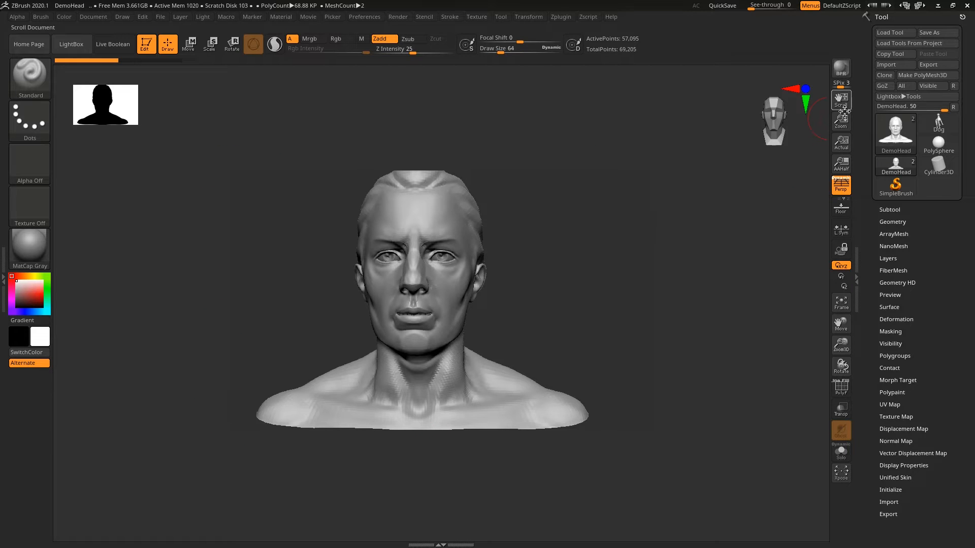
pyautogui.moveTo(842, 121); pyautogui.dragTo(841, 127)
pyautogui.click(844, 151)
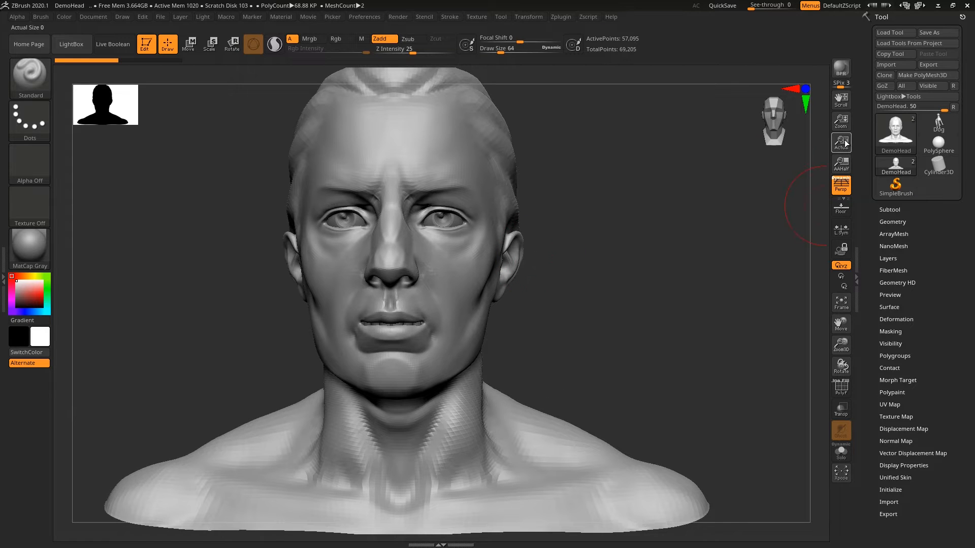
pyautogui.click(845, 145)
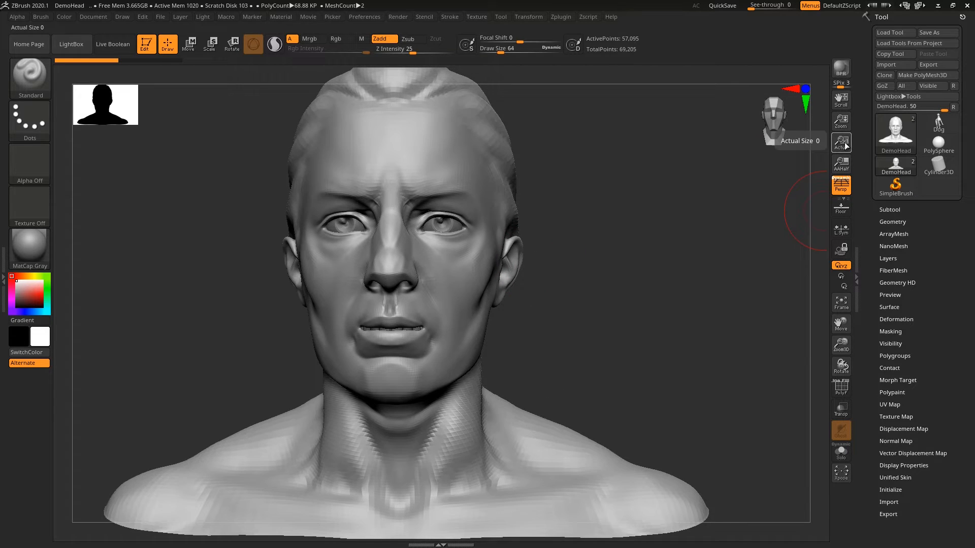
pyautogui.click(845, 166)
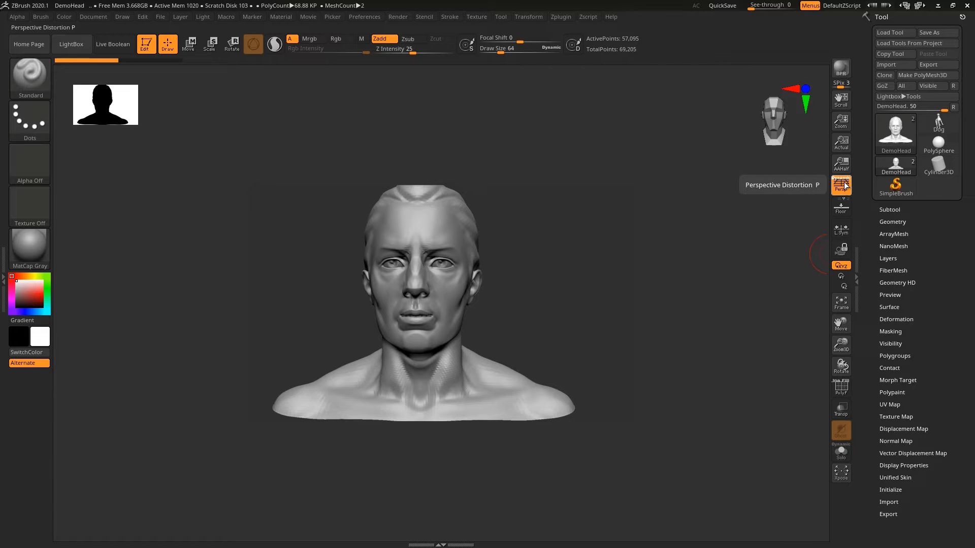
pyautogui.click(845, 148)
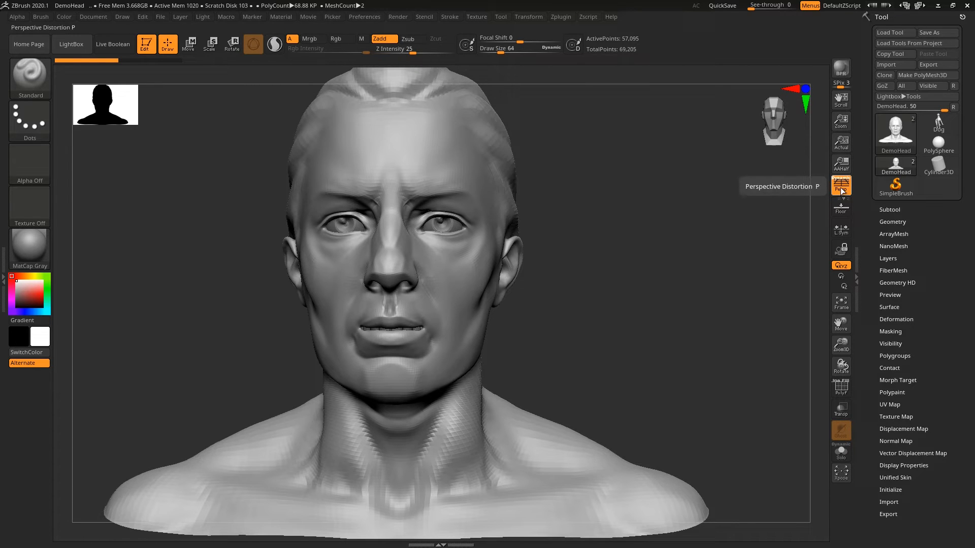
# Step: Turn perspective distortion off and on again to compare how the head looks from several angles and distances
pyautogui.moveTo(563, 321)
pyautogui.keyDown('ctrl'); pyautogui.mouseDown(button='right')
pyautogui.moveTo(446, 235)
pyautogui.moveTo(448, 311)
pyautogui.moveTo(436, 306)
pyautogui.moveTo(500, 283)
pyautogui.mouseUp(button='right'); pyautogui.keyUp('ctrl')
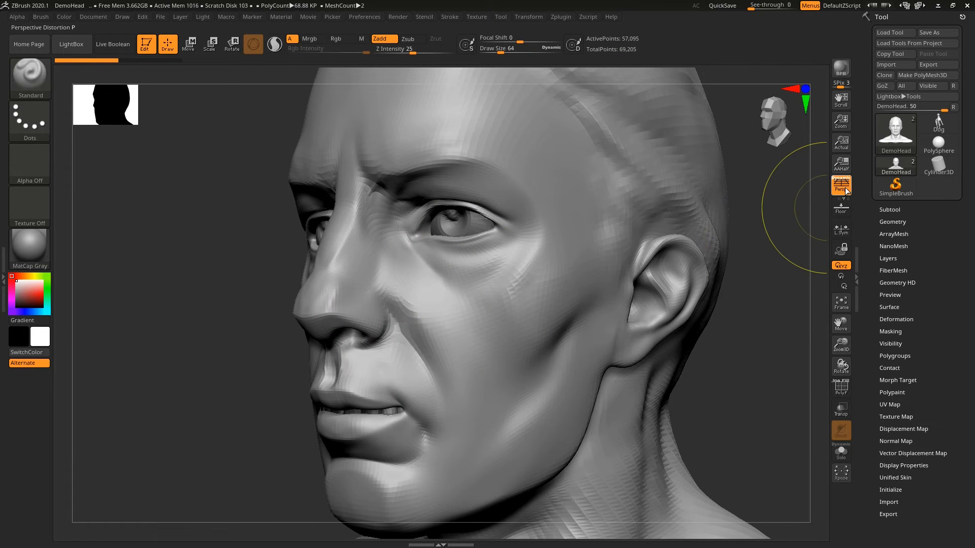
pyautogui.click(845, 188)
pyautogui.moveTo(561, 348)
pyautogui.keyDown('ctrl'); pyautogui.mouseDown(button='right')
pyautogui.moveTo(567, 365)
pyautogui.moveTo(604, 392)
pyautogui.moveTo(572, 318)
pyautogui.moveTo(513, 308)
pyautogui.moveTo(468, 278)
pyautogui.mouseUp(button='right'); pyautogui.keyUp('ctrl')
pyautogui.moveTo(493, 336); pyautogui.dragTo(550, 318, button='right')
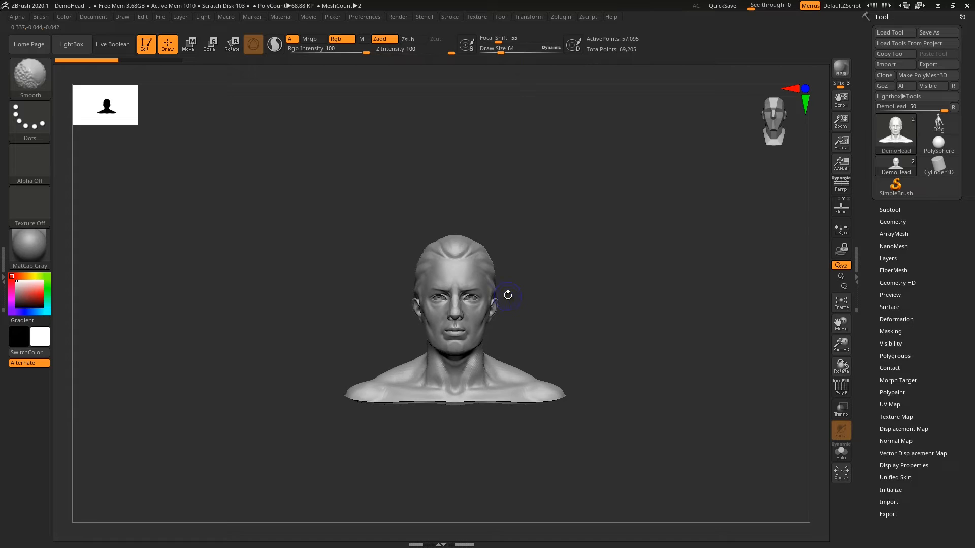
pyautogui.click(843, 189)
pyautogui.moveTo(490, 295)
pyautogui.keyDown('ctrl'); pyautogui.mouseDown(button='right')
pyautogui.moveTo(495, 386)
pyautogui.moveTo(487, 383)
pyautogui.moveTo(521, 329)
pyautogui.mouseUp(button='right'); pyautogui.keyUp('ctrl')
pyautogui.moveTo(522, 329)
pyautogui.mouseDown()
pyautogui.moveTo(503, 339)
pyautogui.moveTo(515, 316)
pyautogui.mouseUp()
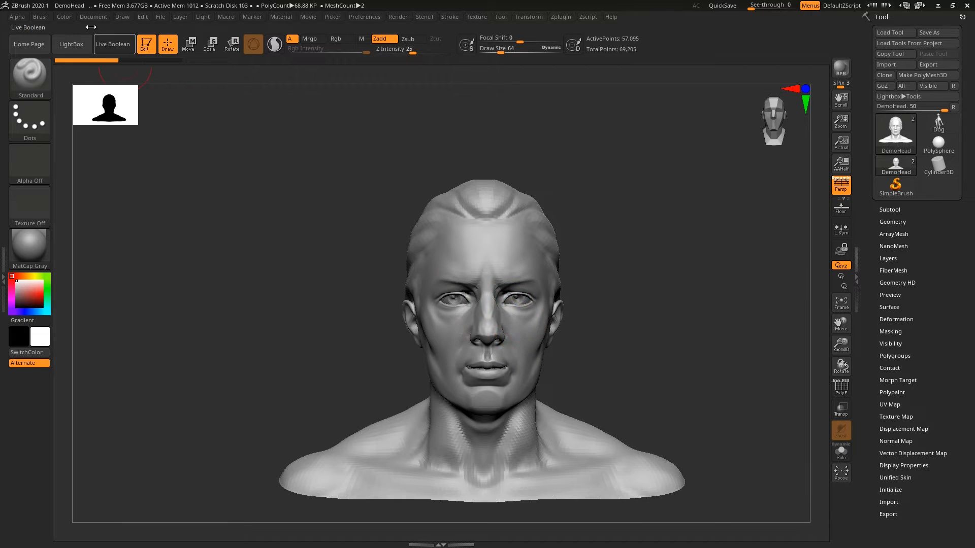
# Step: Try a camera focal length of about 701 mm and a much shorter one, comparing the head's distortion
pyautogui.click(123, 16)
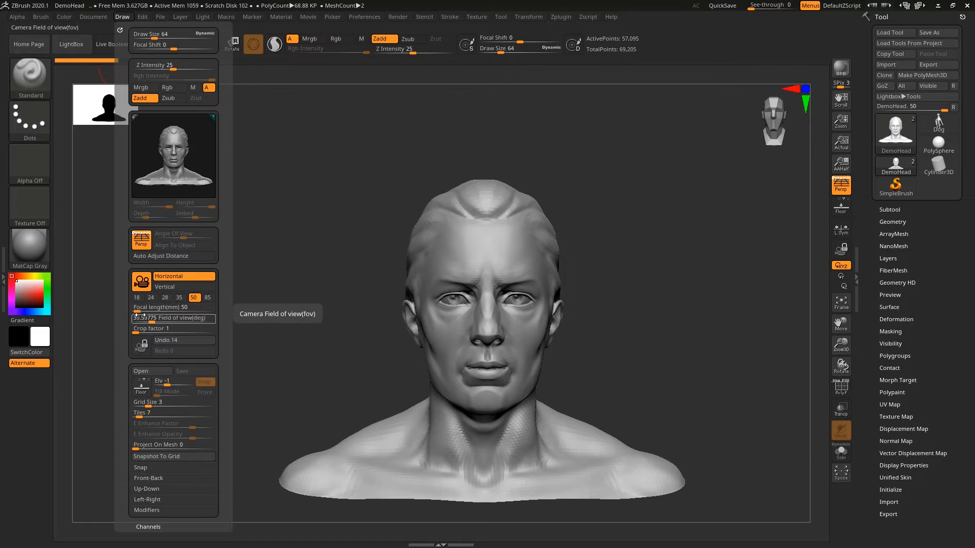
pyautogui.moveTo(467, 307)
pyautogui.mouseDown(button='right')
pyautogui.moveTo(488, 315)
pyautogui.moveTo(423, 329)
pyautogui.mouseUp(button='right')
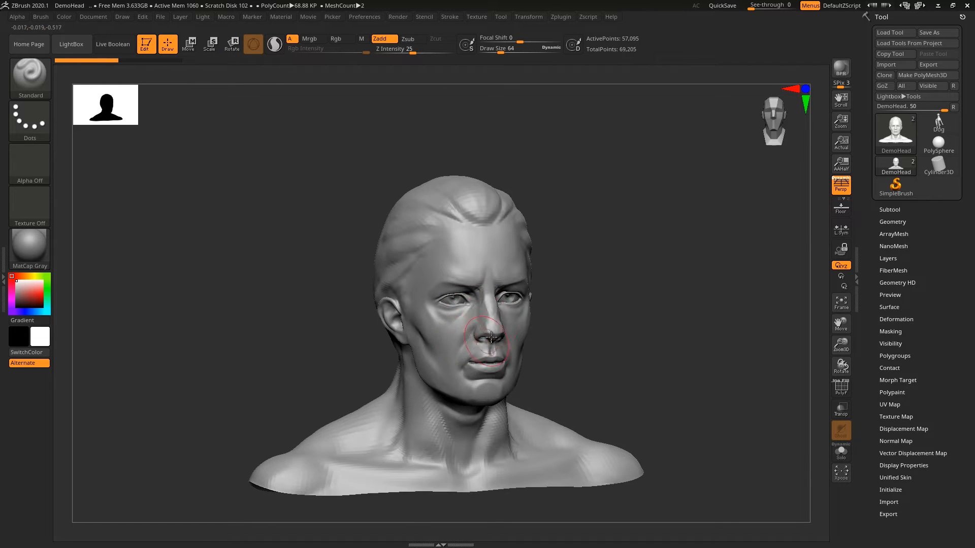
pyautogui.click(117, 18)
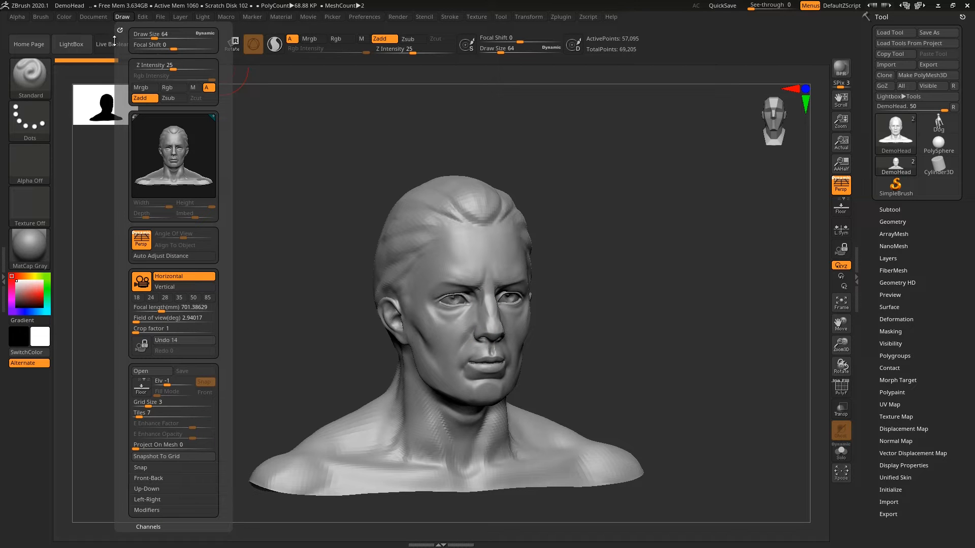
pyautogui.moveTo(161, 308); pyautogui.dragTo(133, 308)
pyautogui.moveTo(395, 318)
pyautogui.mouseDown(button='right')
pyautogui.moveTo(454, 309)
pyautogui.moveTo(368, 312)
pyautogui.mouseUp(button='right')
# Step: Turn off perspective distortion and review the camera focal length settings and the head without perspective
pyautogui.press('p')
pyautogui.keyDown('ctrl'); pyautogui.moveTo(568, 352); pyautogui.dragTo(501, 329, button='right'); pyautogui.keyUp('ctrl')
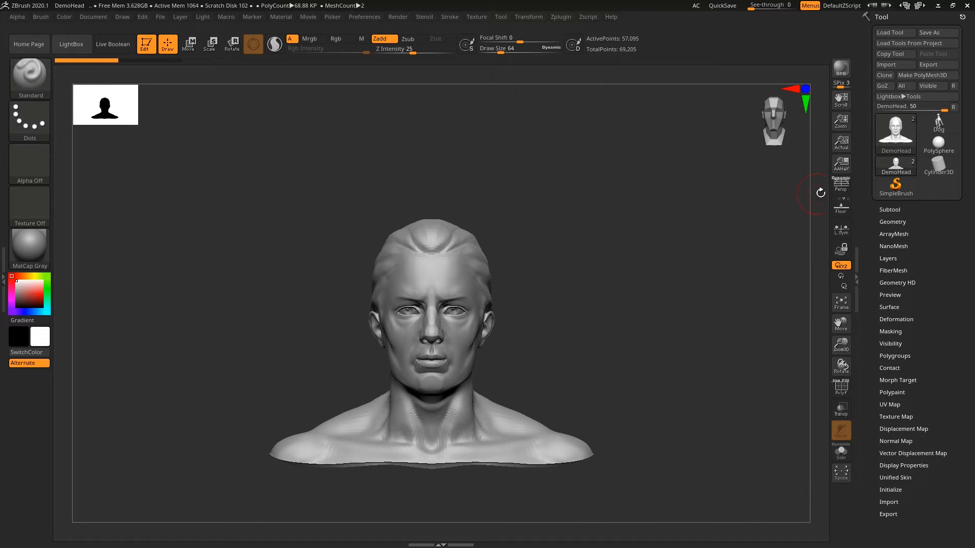
pyautogui.click(122, 17)
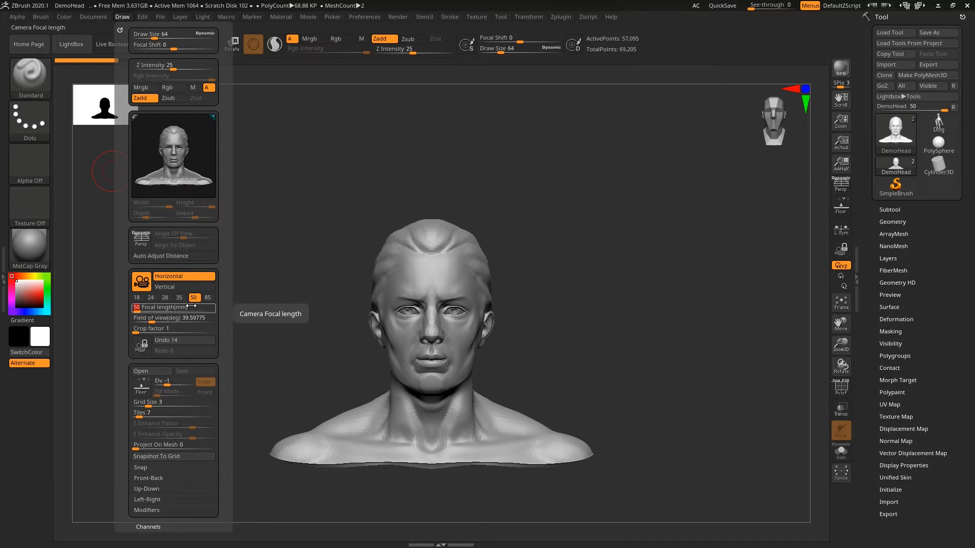
pyautogui.moveTo(611, 246)
pyautogui.mouseDown()
pyautogui.moveTo(593, 260)
pyautogui.moveTo(775, 250)
pyautogui.mouseUp()
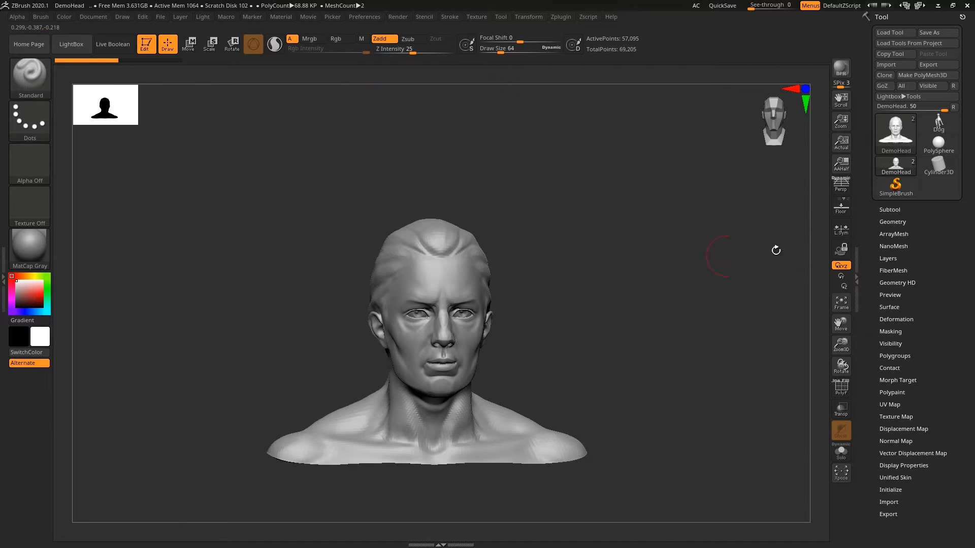
# Step: Turn perspective distortion on and off again to compare the head from the front and at an angle
pyautogui.click(841, 186)
pyautogui.moveTo(479, 313); pyautogui.dragTo(512, 304, button='right')
pyautogui.click(840, 188)
pyautogui.keyDown('ctrl'); pyautogui.moveTo(519, 268); pyautogui.dragTo(524, 269, button='right'); pyautogui.keyUp('ctrl')
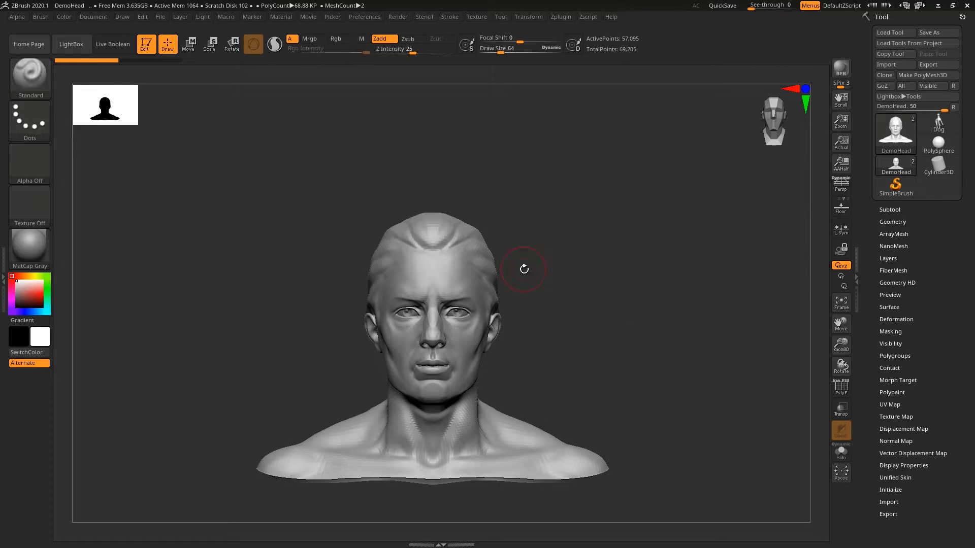
pyautogui.keyDown('ctrl'); pyautogui.moveTo(532, 306); pyautogui.dragTo(532, 303, button='right'); pyautogui.keyUp('ctrl')
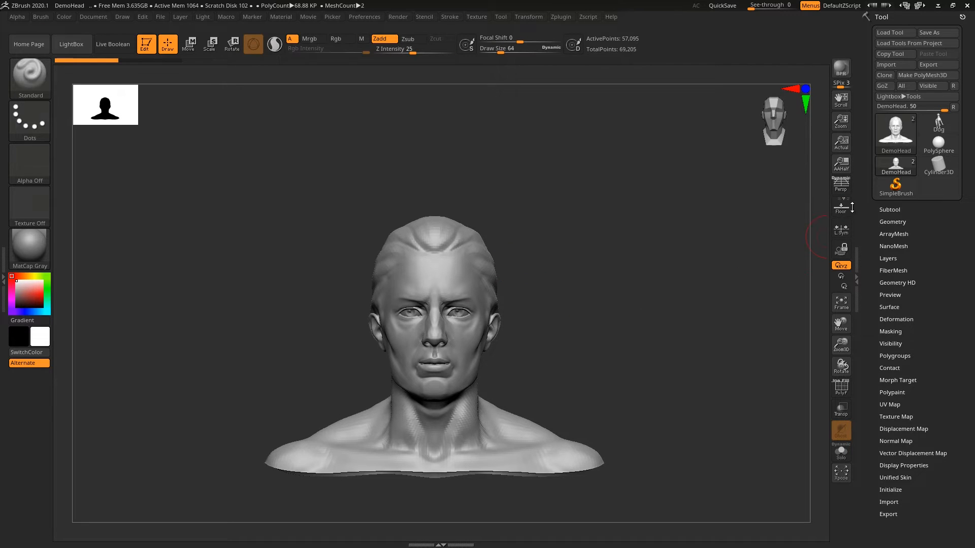
# Step: Show the floor grid and inspect the head against it from several angles and a greater distance
pyautogui.click(843, 209)
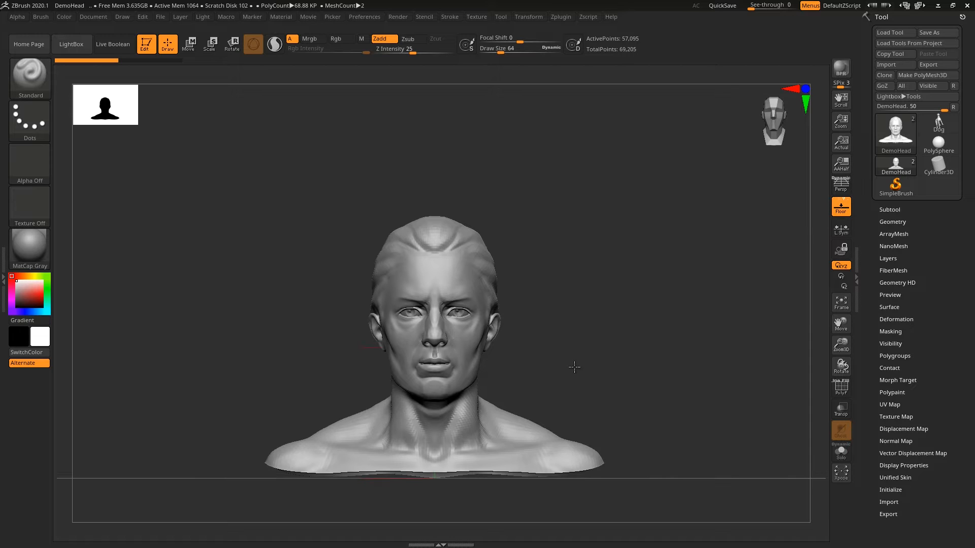
pyautogui.moveTo(572, 365); pyautogui.dragTo(575, 382)
pyautogui.keyDown('ctrl'); pyautogui.moveTo(566, 399); pyautogui.dragTo(513, 274, button='right'); pyautogui.keyUp('ctrl')
pyautogui.moveTo(580, 376)
pyautogui.mouseDown()
pyautogui.moveTo(587, 411)
pyautogui.moveTo(568, 370)
pyautogui.moveTo(581, 355)
pyautogui.moveTo(542, 420)
pyautogui.mouseUp()
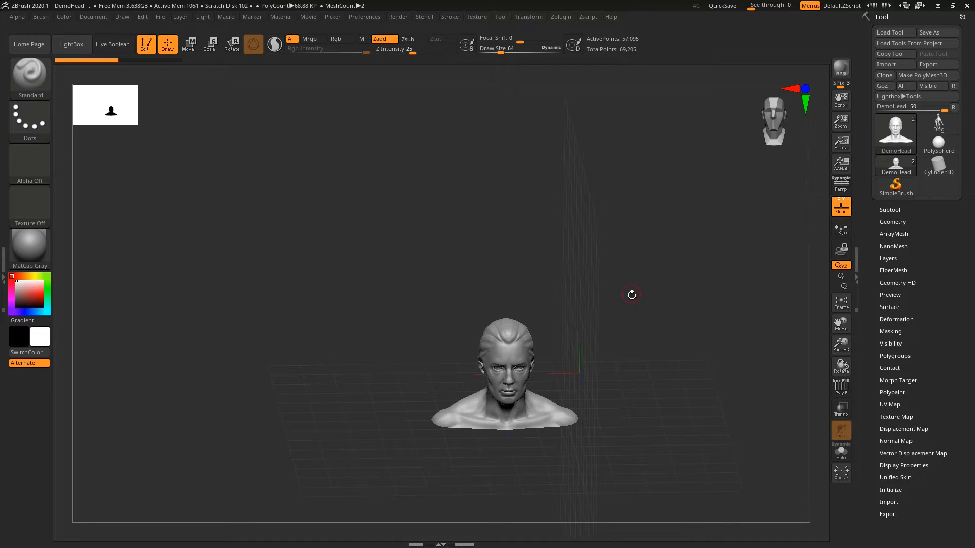
pyautogui.moveTo(632, 294); pyautogui.dragTo(578, 318)
pyautogui.keyDown('shift'); pyautogui.moveTo(568, 351); pyautogui.dragTo(582, 362); pyautogui.keyUp('shift')
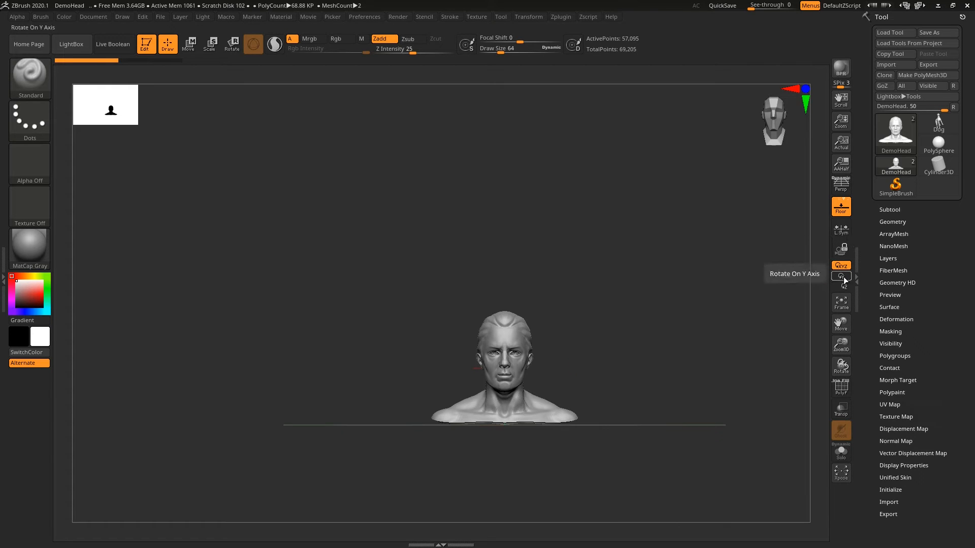
# Step: Fit the head to the view repeatedly after zooming out, moving it off-center and rotating it to a three-quarter angle
pyautogui.click(841, 309)
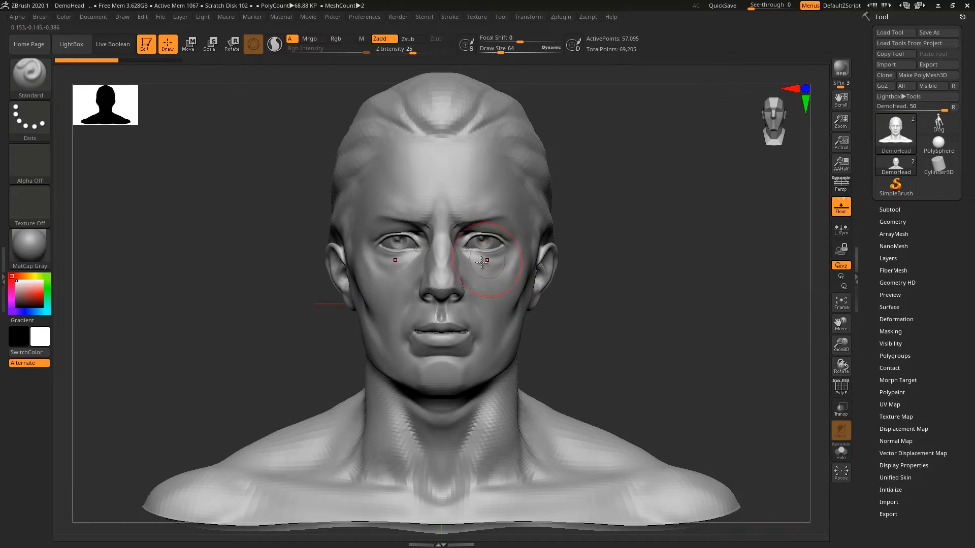
pyautogui.press('ctrl')
pyautogui.moveTo(469, 344)
pyautogui.keyDown('ctrl'); pyautogui.mouseDown(button='right')
pyautogui.moveTo(496, 444)
pyautogui.moveTo(485, 333)
pyautogui.mouseUp(button='right'); pyautogui.keyUp('ctrl')
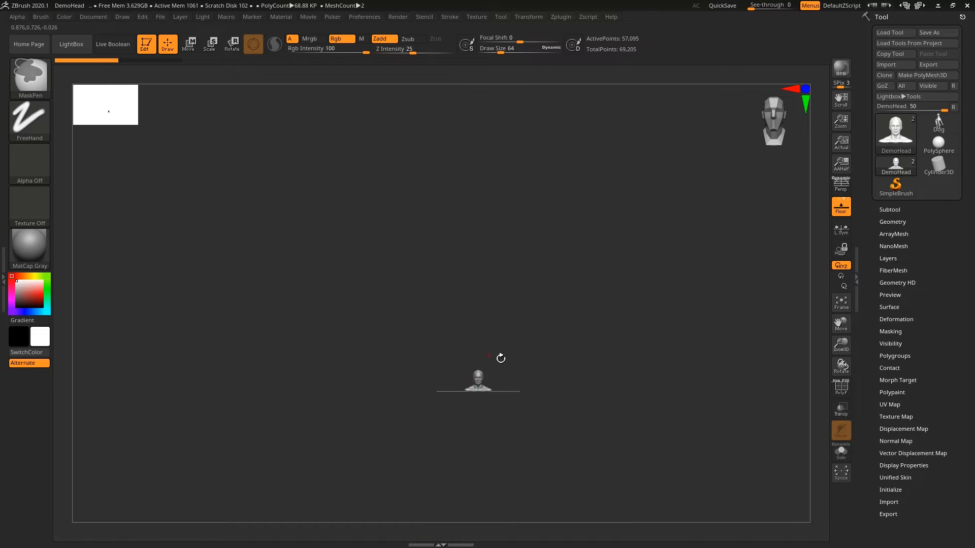
pyautogui.click(845, 309)
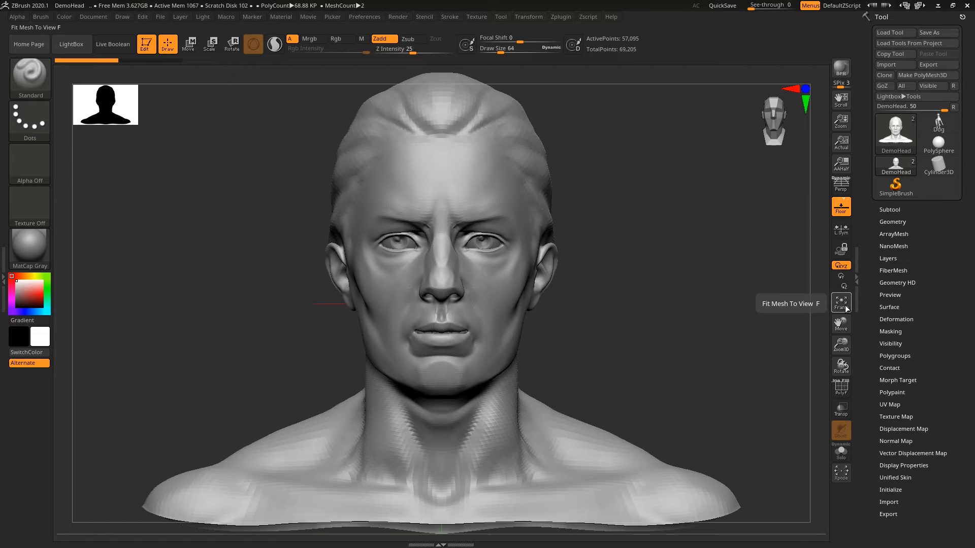
pyautogui.keyDown('ctrl'); pyautogui.moveTo(500, 380); pyautogui.dragTo(505, 124, button='right'); pyautogui.keyUp('ctrl')
pyautogui.moveTo(544, 383)
pyautogui.keyDown('ctrl'); pyautogui.mouseDown(button='right')
pyautogui.moveTo(531, 340)
pyautogui.moveTo(572, 350)
pyautogui.moveTo(590, 385)
pyautogui.mouseUp(button='right'); pyautogui.keyUp('ctrl')
pyautogui.press('f')
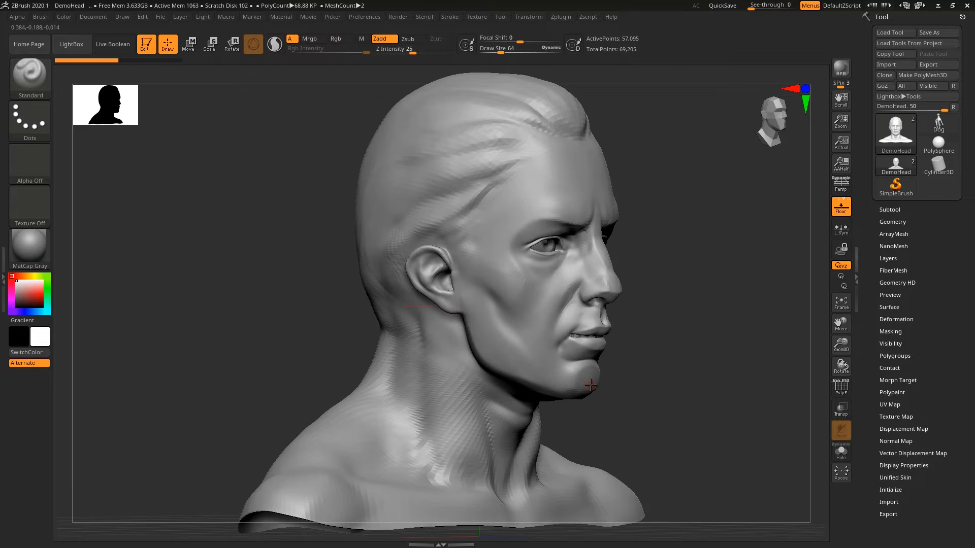
pyautogui.keyDown('ctrl'); pyautogui.moveTo(612, 398); pyautogui.dragTo(611, 355, button='right'); pyautogui.keyUp('ctrl')
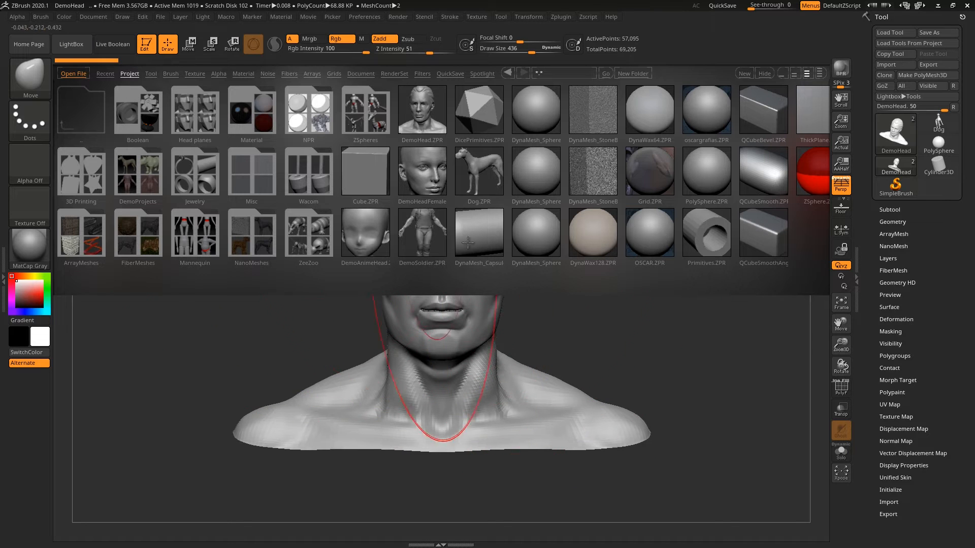
# Step: Load the DynaMesh_Sphere_128 project without saving changes to the current project
pyautogui.click(540, 115)
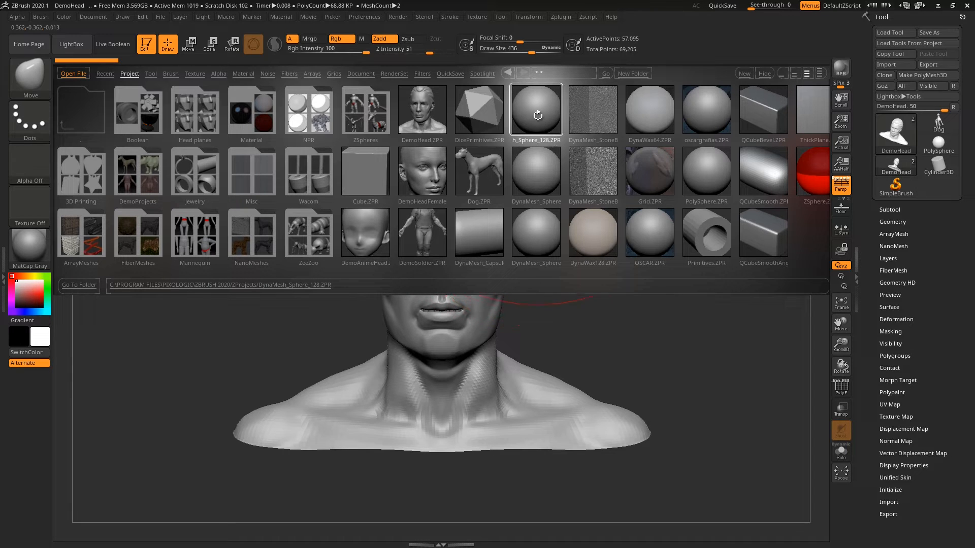
pyautogui.doubleClick(537, 116)
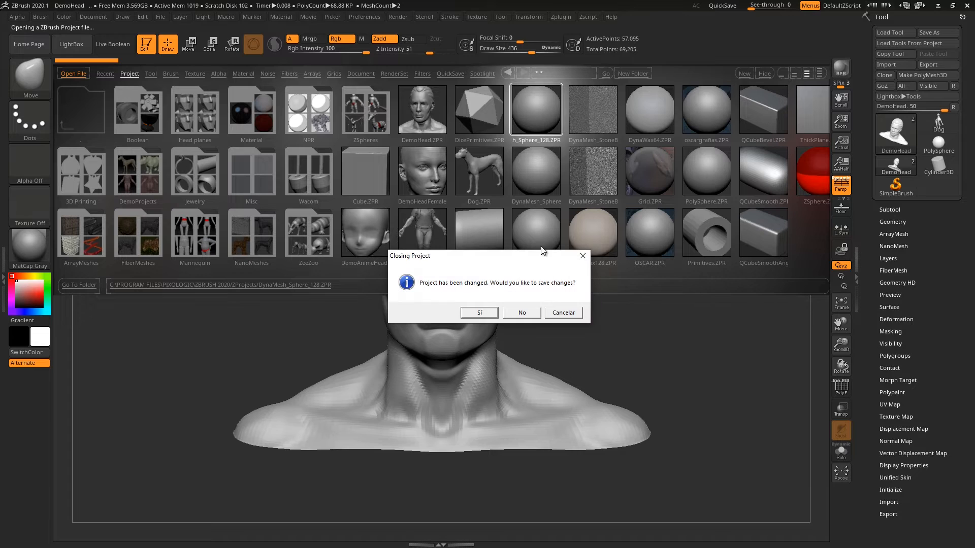
pyautogui.click(525, 311)
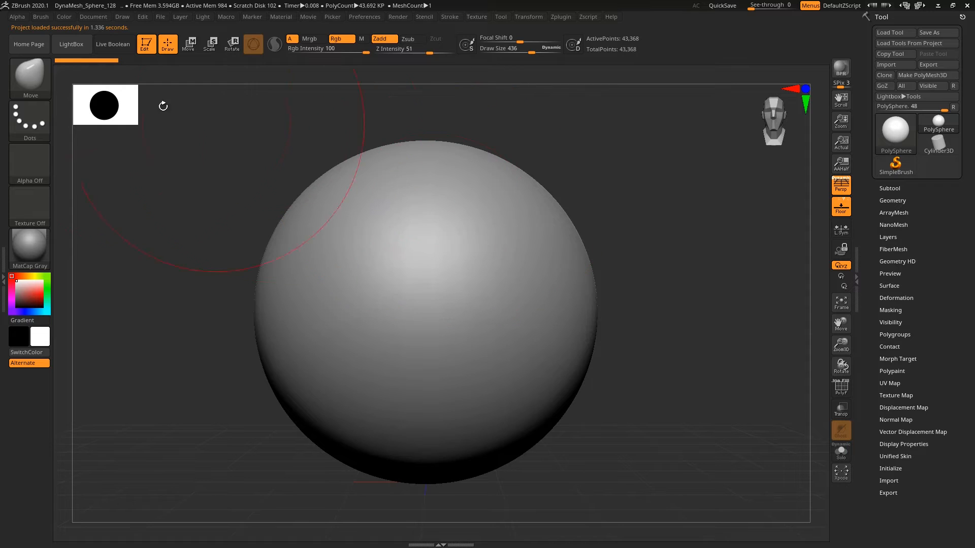
# Step: Select the Standard brush and set its draw size to 87
pyautogui.click(35, 75)
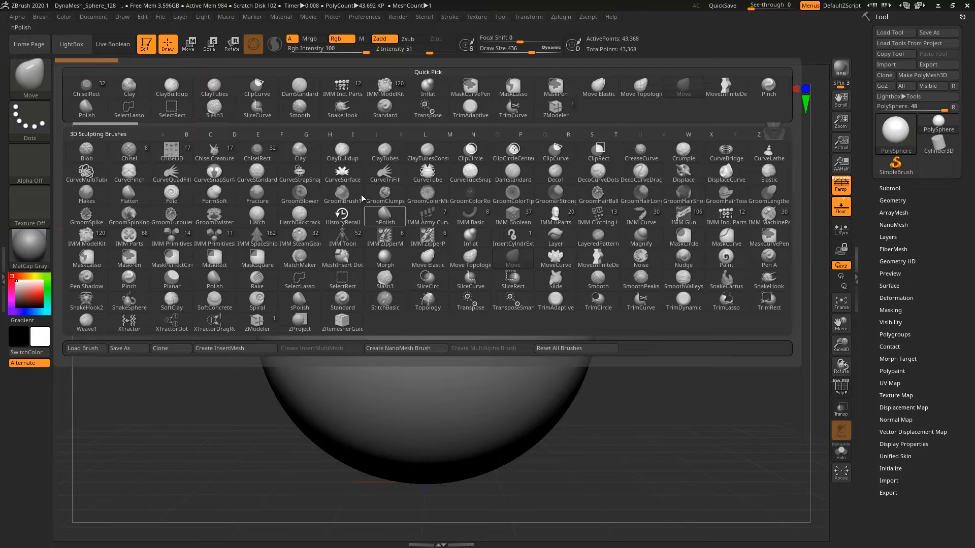
pyautogui.click(317, 154)
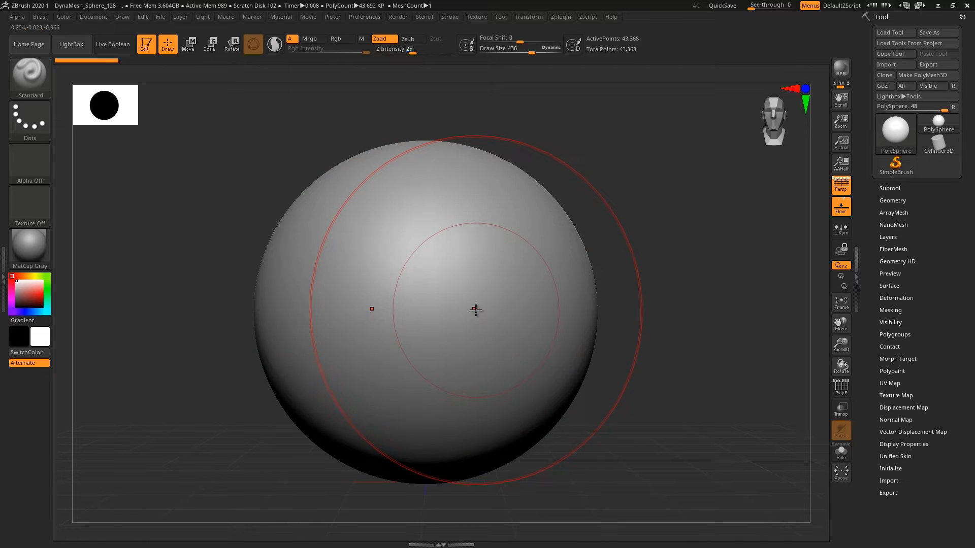
pyautogui.moveTo(532, 51)
pyautogui.mouseDown()
pyautogui.moveTo(500, 52)
pyautogui.moveTo(518, 57)
pyautogui.mouseUp()
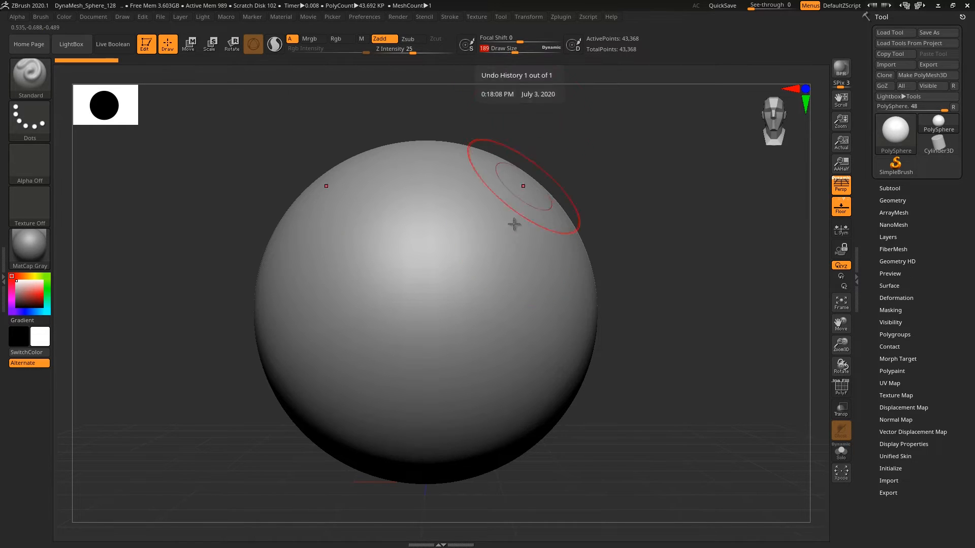
pyautogui.press('s')
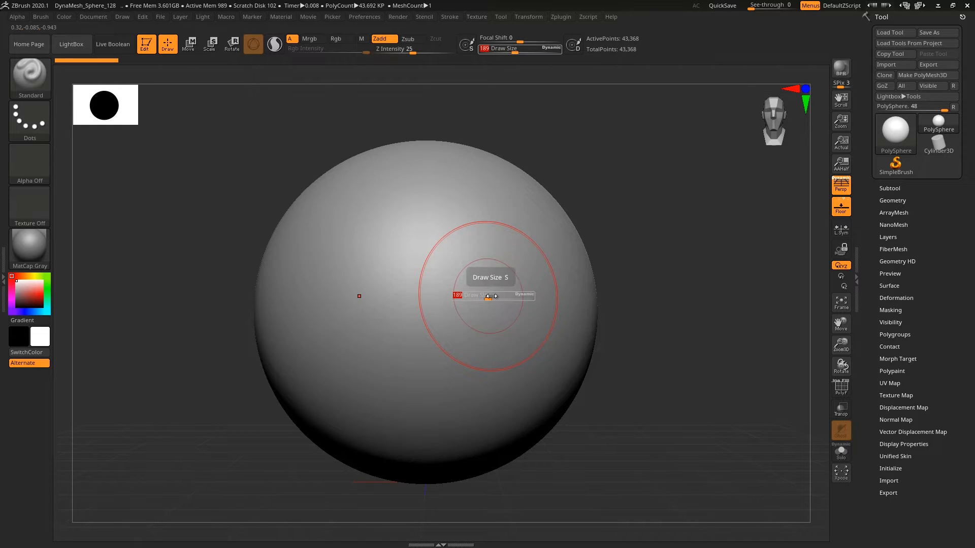
pyautogui.moveTo(487, 296)
pyautogui.mouseDown()
pyautogui.moveTo(475, 297)
pyautogui.moveTo(523, 296)
pyautogui.moveTo(492, 294)
pyautogui.mouseUp()
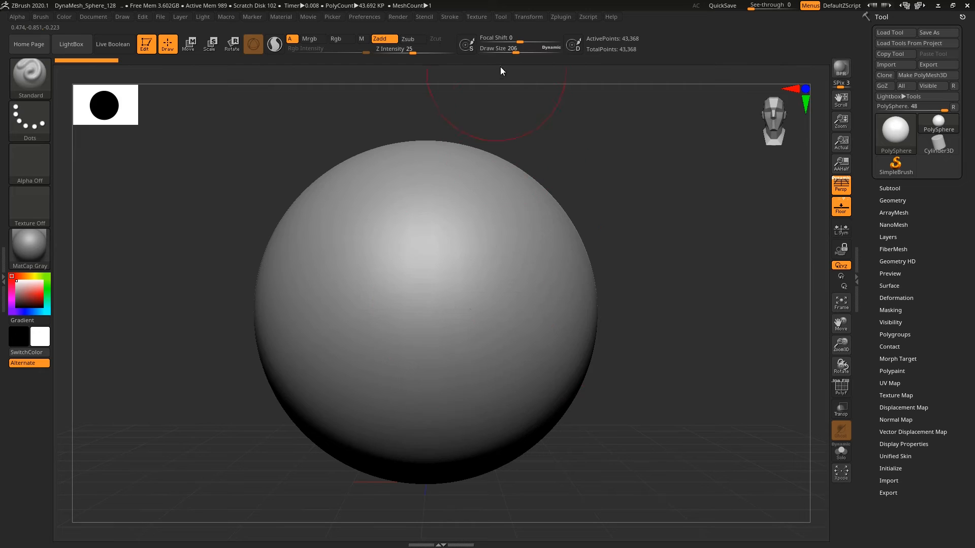
pyautogui.moveTo(514, 53); pyautogui.dragTo(505, 55)
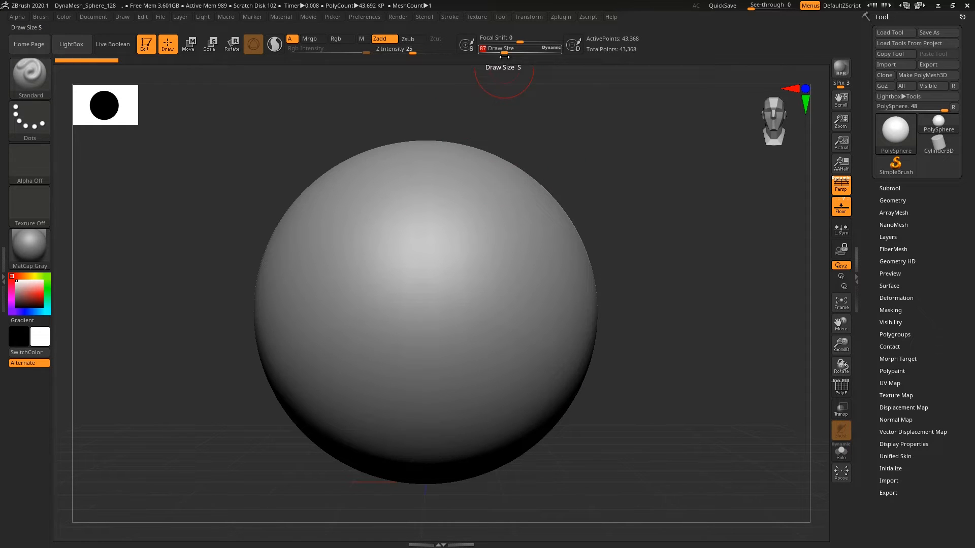
# Step: Look over the brush selection and sculpt vertical raised strokes on the sphere's front with the Standard brush and X symmetry
pyautogui.click(31, 75)
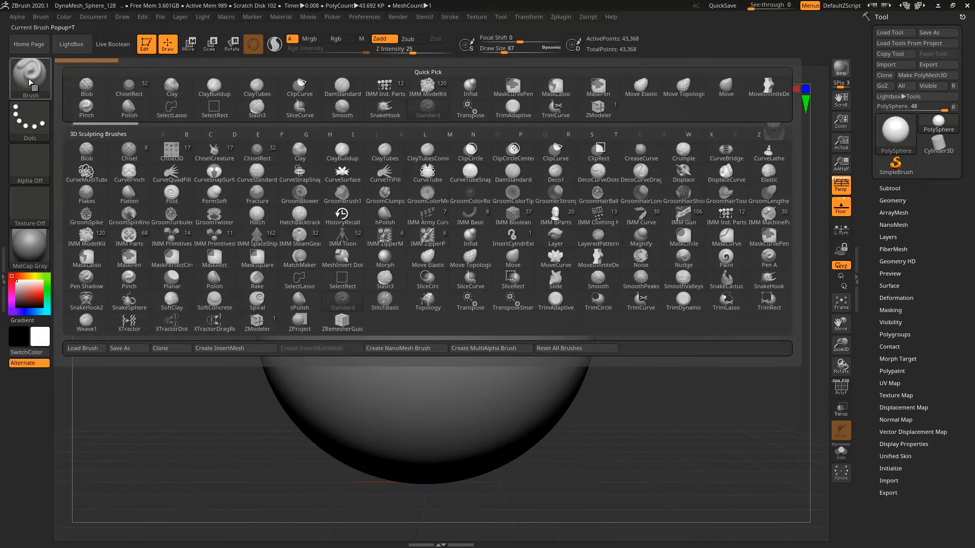
pyautogui.moveTo(259, 218)
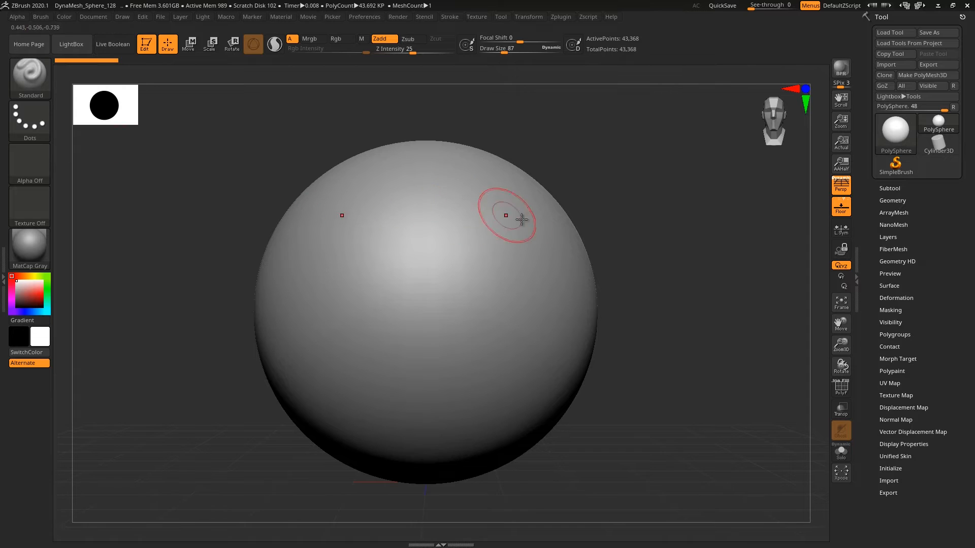
pyautogui.moveTo(490, 211)
pyautogui.mouseDown()
pyautogui.moveTo(510, 248)
pyautogui.moveTo(522, 320)
pyautogui.moveTo(507, 396)
pyautogui.moveTo(513, 233)
pyautogui.moveTo(505, 353)
pyautogui.mouseUp()
pyautogui.moveTo(520, 265); pyautogui.dragTo(506, 229)
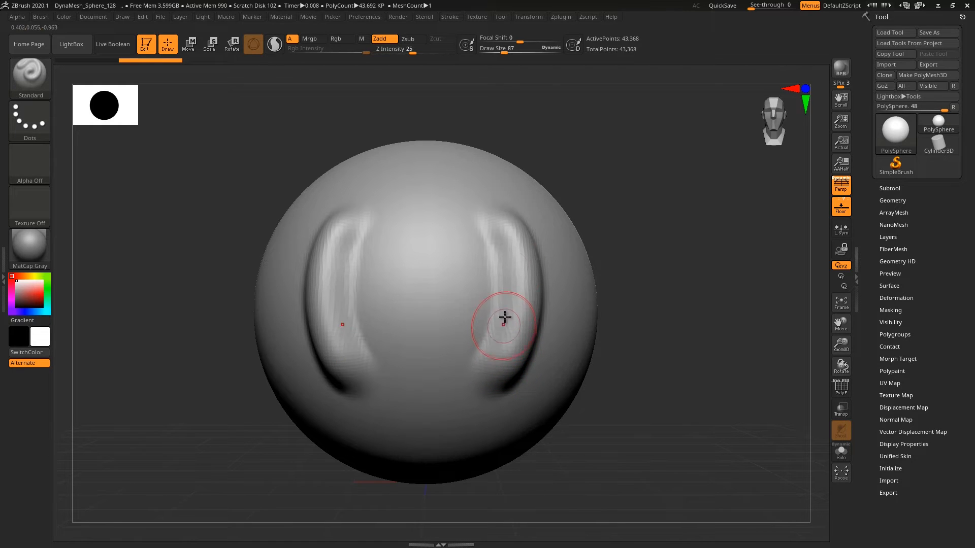
# Step: Switch the symmetry axis from X to Y and sculpt a horizontal stroke low on the sphere's front
pyautogui.click(526, 15)
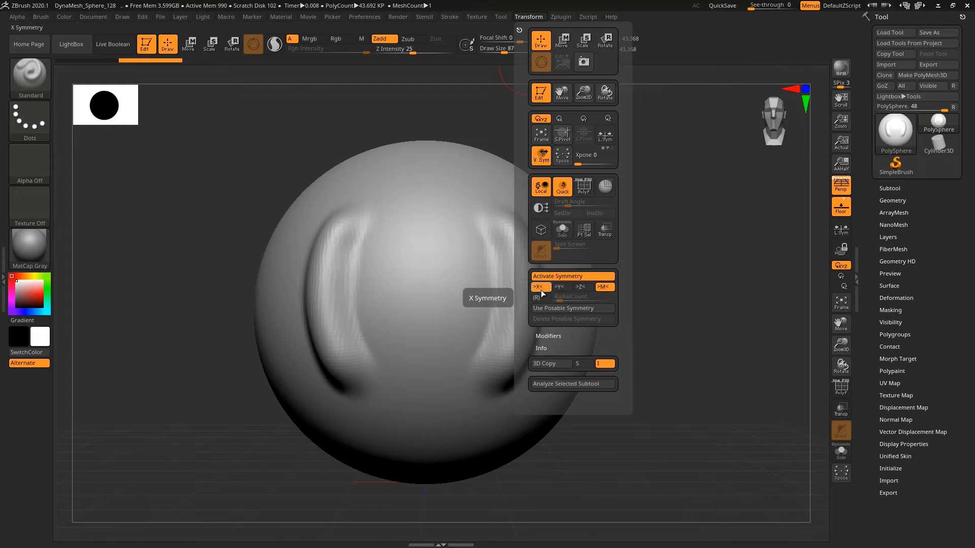
pyautogui.click(559, 287)
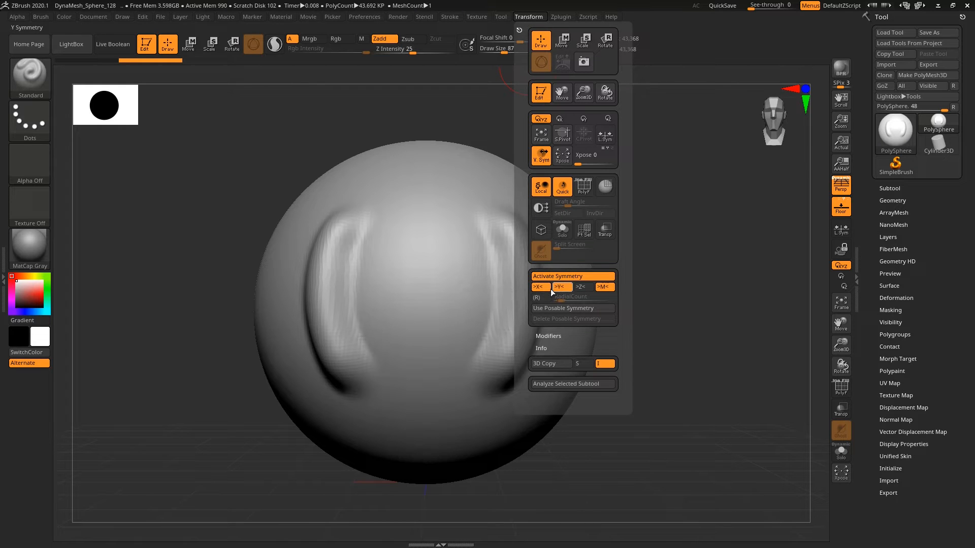
pyautogui.moveTo(381, 423)
pyautogui.mouseDown()
pyautogui.moveTo(489, 419)
pyautogui.moveTo(386, 421)
pyautogui.moveTo(471, 422)
pyautogui.mouseUp()
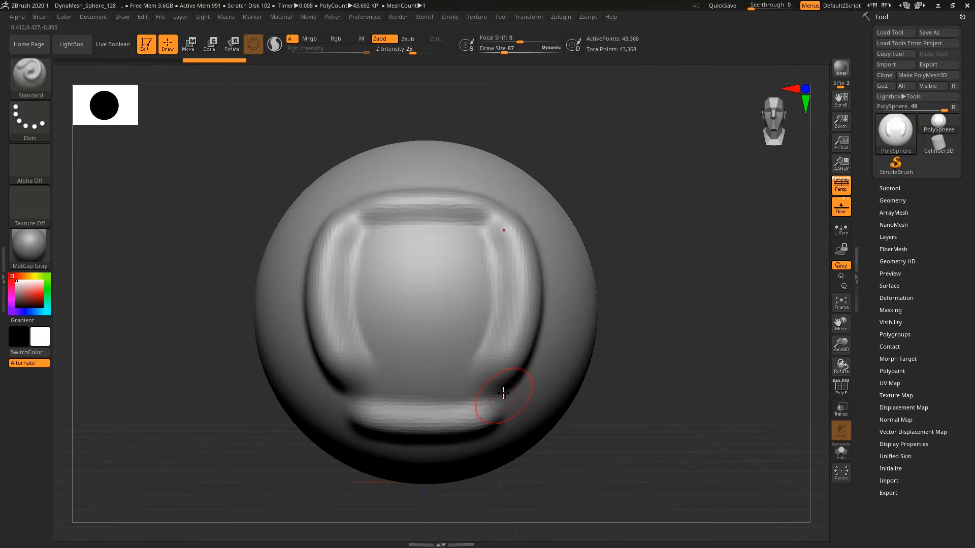
# Step: Deactivate symmetry and sculpt a single unmirrored vertical stroke near the sphere's side
pyautogui.click(528, 15)
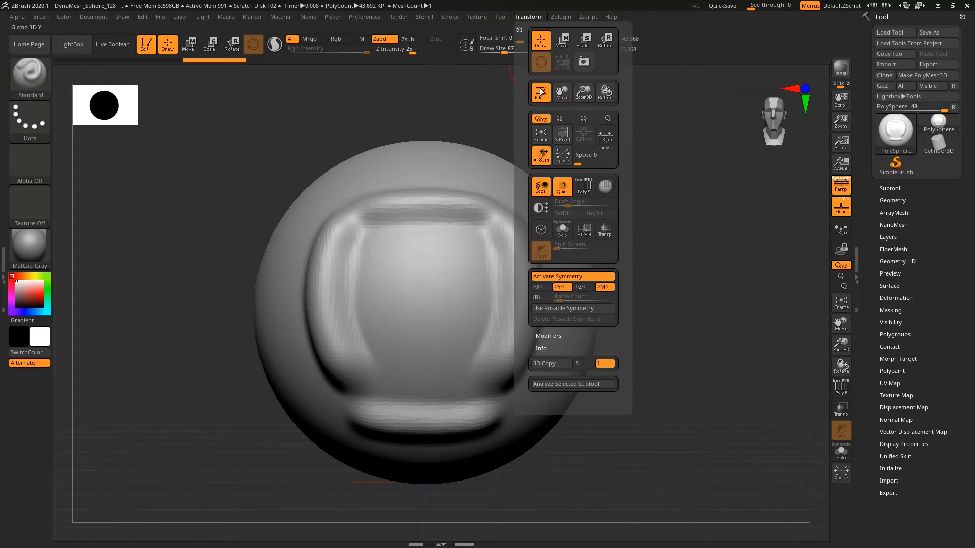
pyautogui.click(565, 275)
pyautogui.moveTo(552, 238)
pyautogui.mouseDown()
pyautogui.moveTo(571, 337)
pyautogui.moveTo(558, 264)
pyautogui.mouseUp()
pyautogui.moveTo(552, 360); pyautogui.dragTo(571, 396)
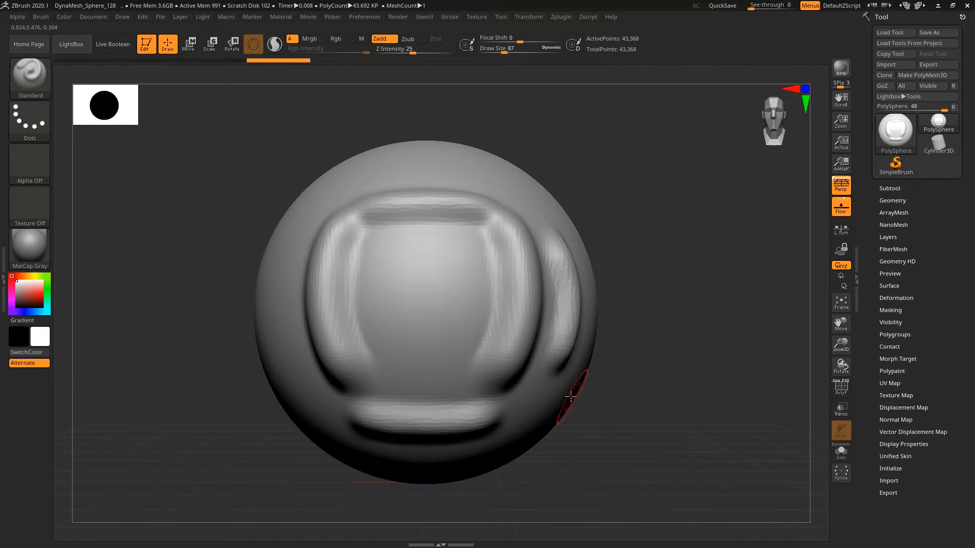
# Step: Undo all the sculpted strokes on the sphere
pyautogui.hotkey('ctrl', 'z')
pyautogui.hotkey('ctrl', 'z')
pyautogui.hotkey('ctrl', 'z')
pyautogui.hotkey('ctrl', 'z')
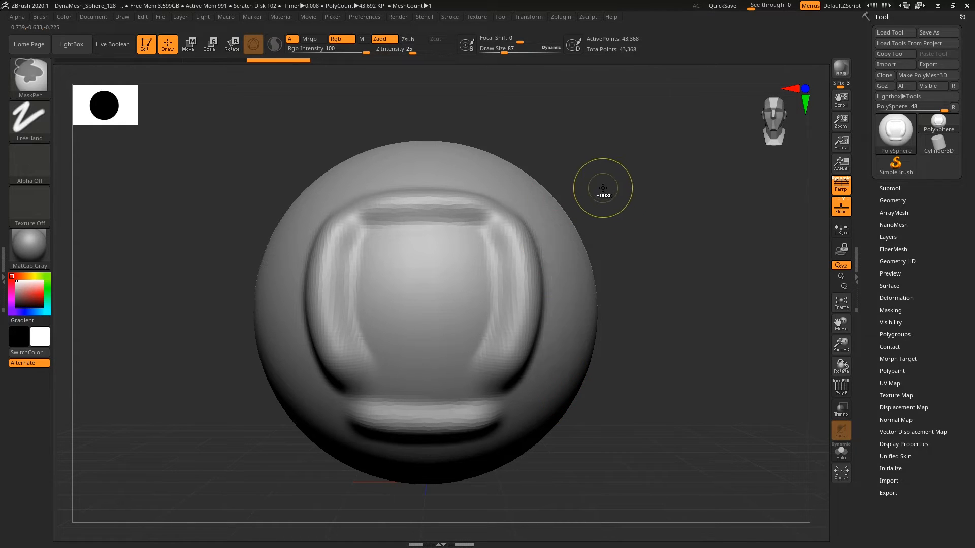
pyautogui.hotkey('ctrl', 'z')
# Step: Reactivate symmetry and enable mirroring on the X axis
pyautogui.click(528, 16)
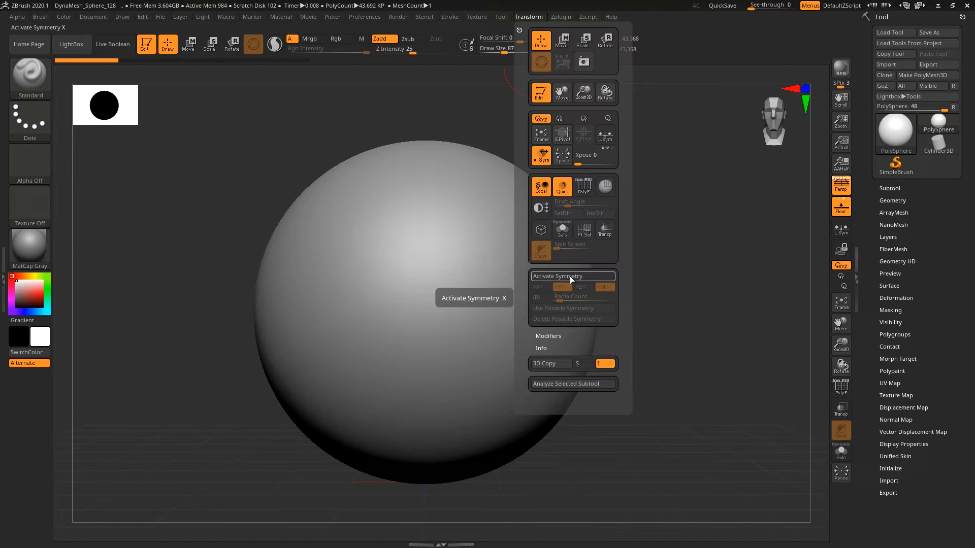
pyautogui.click(569, 276)
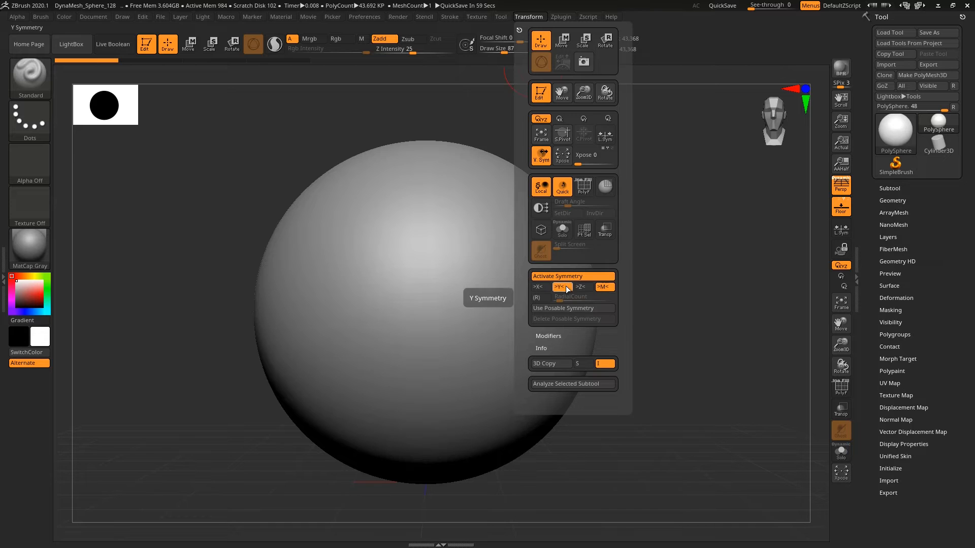
pyautogui.click(539, 287)
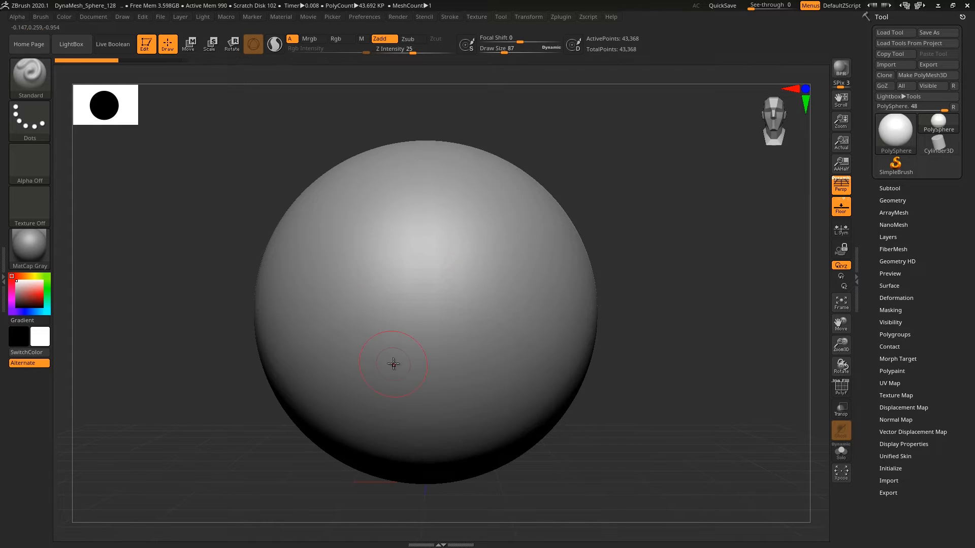
# Step: Select the ClayTubes brush from the sculpting brushes starting with C and turn on mirrored symmetry
pyautogui.click(29, 71)
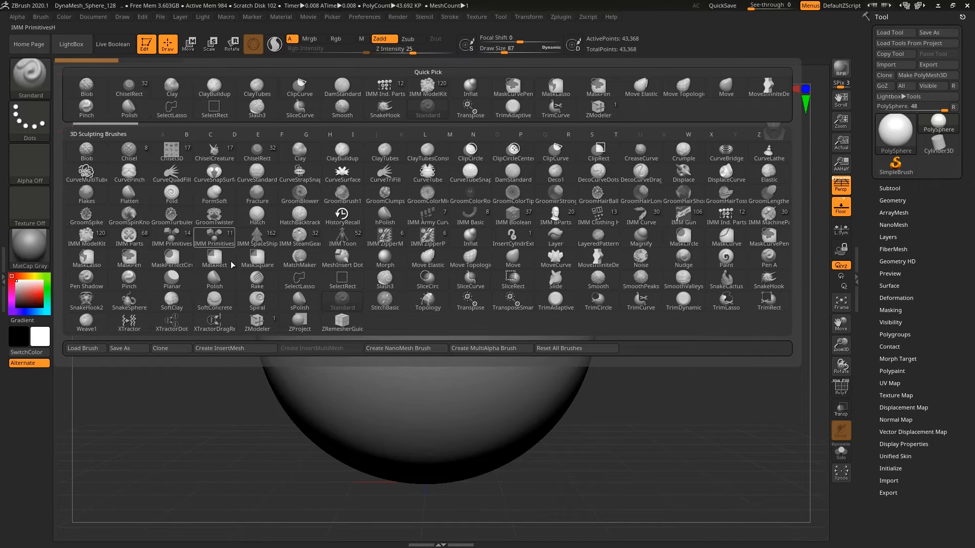
pyautogui.moveTo(285, 198)
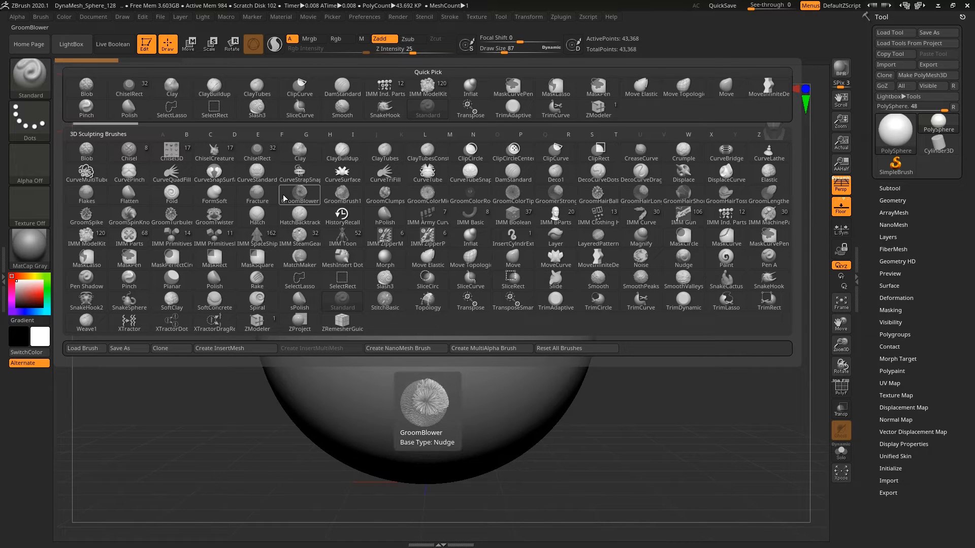
pyautogui.moveTo(388, 158)
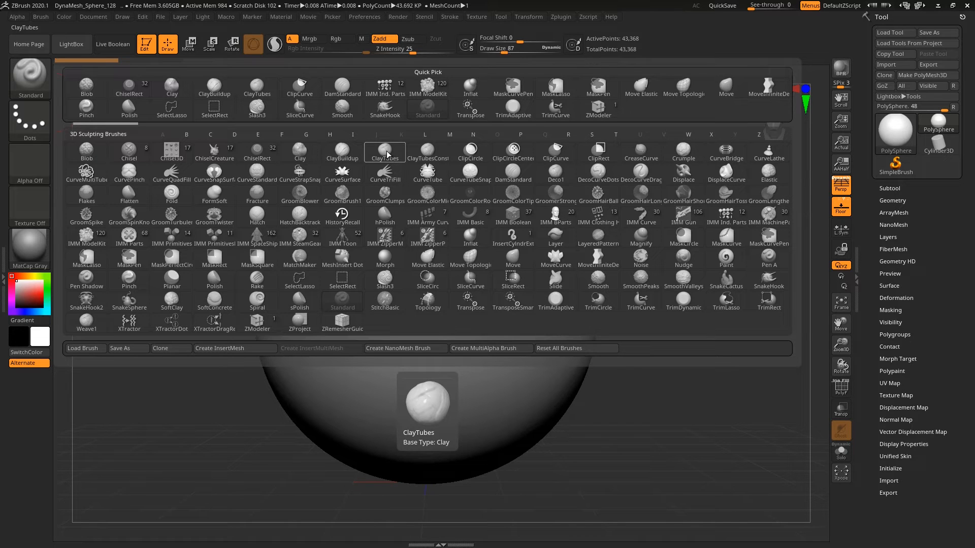
pyautogui.moveTo(419, 277)
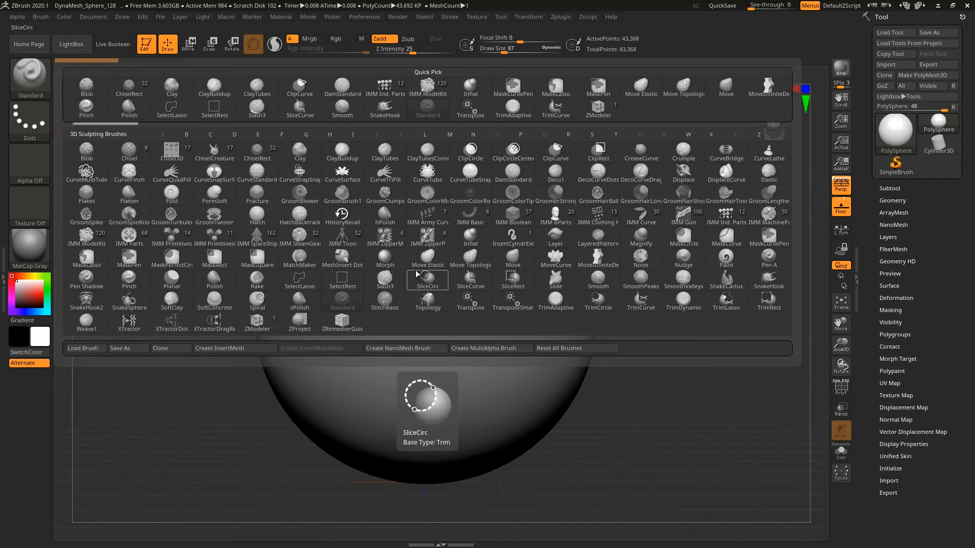
pyautogui.press('c')
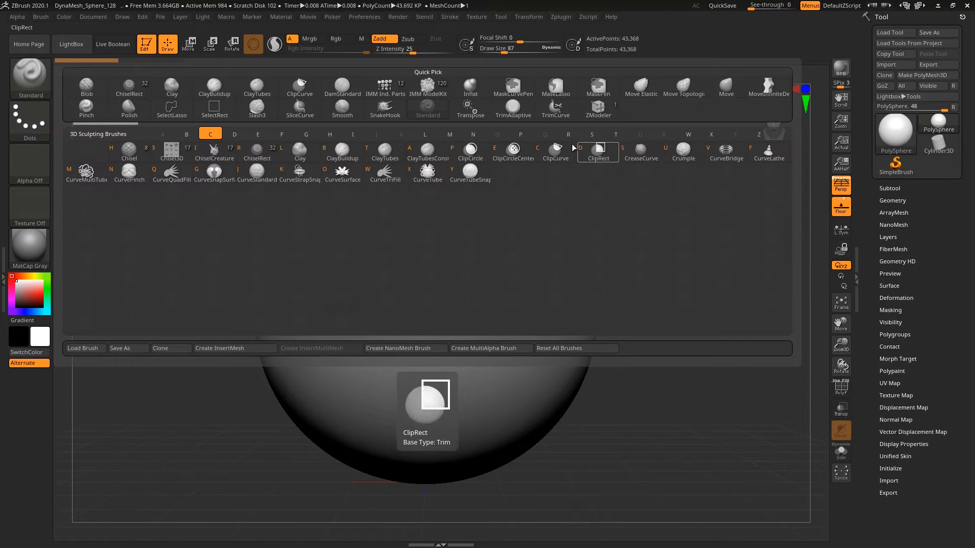
pyautogui.click(384, 151)
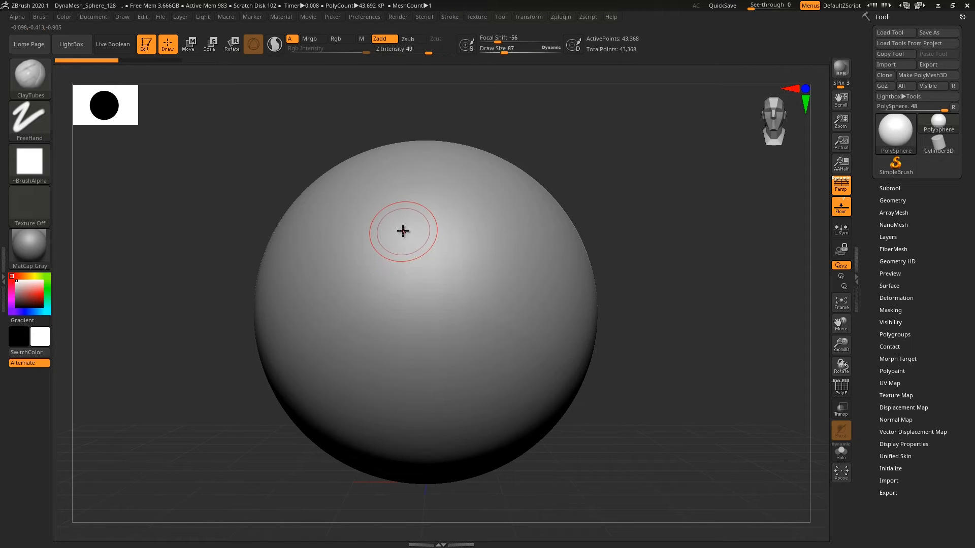
pyautogui.press('x')
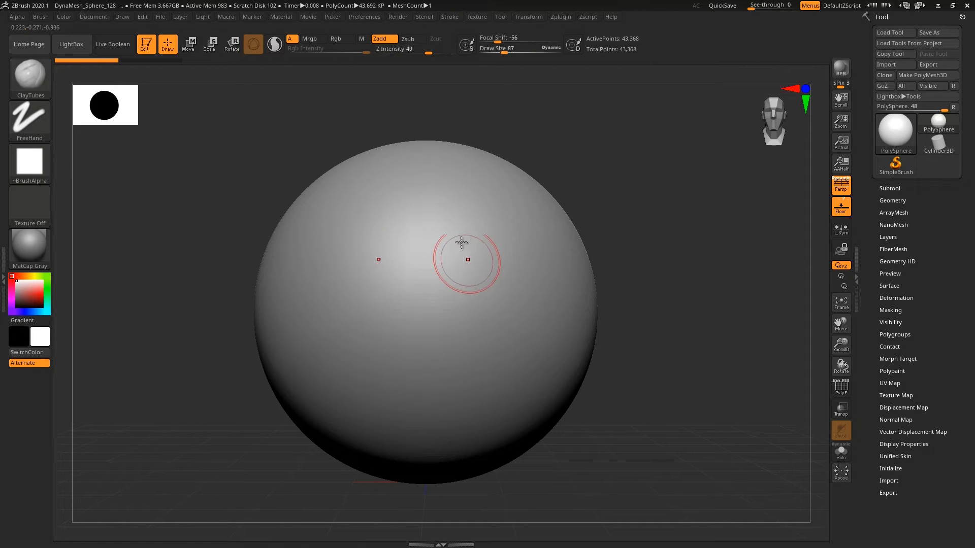
# Step: Build up thick mirrored brow ridges across the sphere's upper front, raising the draw size to 194
pyautogui.moveTo(466, 229); pyautogui.dragTo(477, 279)
pyautogui.moveTo(469, 237)
pyautogui.mouseDown()
pyautogui.moveTo(479, 264)
pyautogui.moveTo(500, 269)
pyautogui.moveTo(519, 249)
pyautogui.moveTo(503, 236)
pyautogui.moveTo(531, 268)
pyautogui.moveTo(556, 256)
pyautogui.moveTo(571, 269)
pyautogui.moveTo(451, 255)
pyautogui.moveTo(458, 239)
pyautogui.moveTo(549, 252)
pyautogui.moveTo(523, 274)
pyautogui.moveTo(460, 273)
pyautogui.moveTo(570, 252)
pyautogui.mouseUp()
pyautogui.press('s')
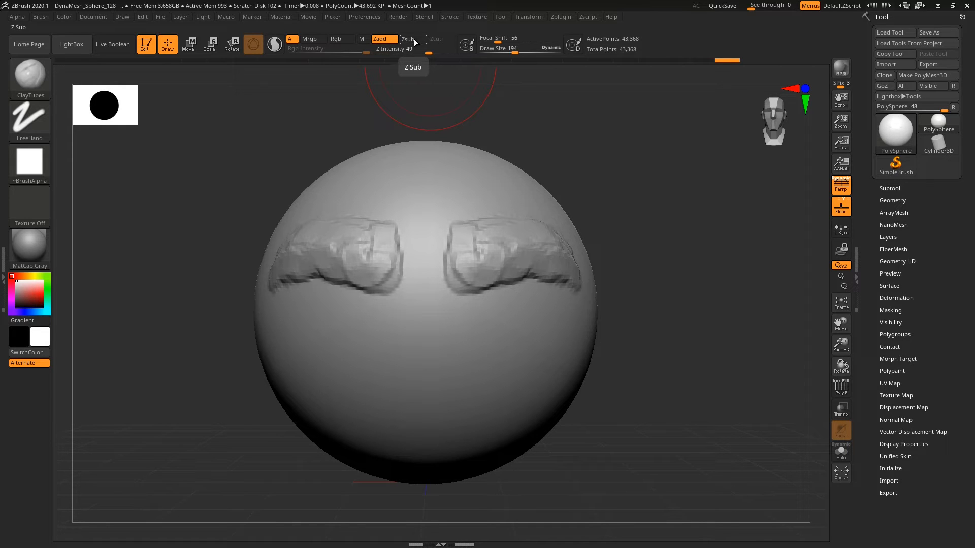
pyautogui.moveTo(452, 235)
pyautogui.mouseDown()
pyautogui.moveTo(456, 255)
pyautogui.moveTo(563, 251)
pyautogui.mouseUp()
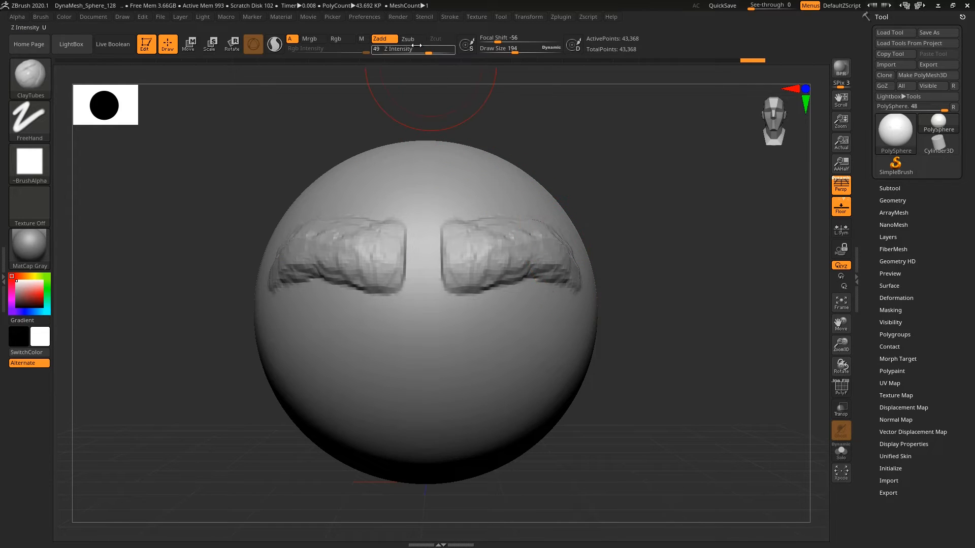
# Step: Carve mirrored round eye sockets beneath the brow ridges in subtract mode and switch the brush back to Zadd
pyautogui.moveTo(546, 289)
pyautogui.mouseDown()
pyautogui.moveTo(527, 342)
pyautogui.moveTo(490, 344)
pyautogui.moveTo(502, 351)
pyautogui.mouseUp()
pyautogui.moveTo(516, 312)
pyautogui.mouseDown()
pyautogui.moveTo(503, 337)
pyautogui.moveTo(517, 342)
pyautogui.moveTo(510, 310)
pyautogui.moveTo(502, 327)
pyautogui.moveTo(487, 317)
pyautogui.mouseUp()
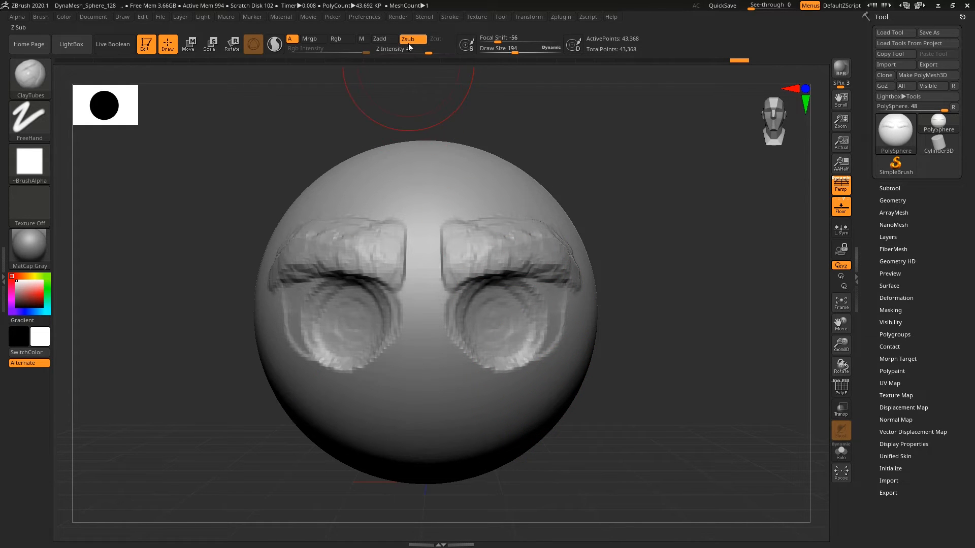
pyautogui.click(386, 39)
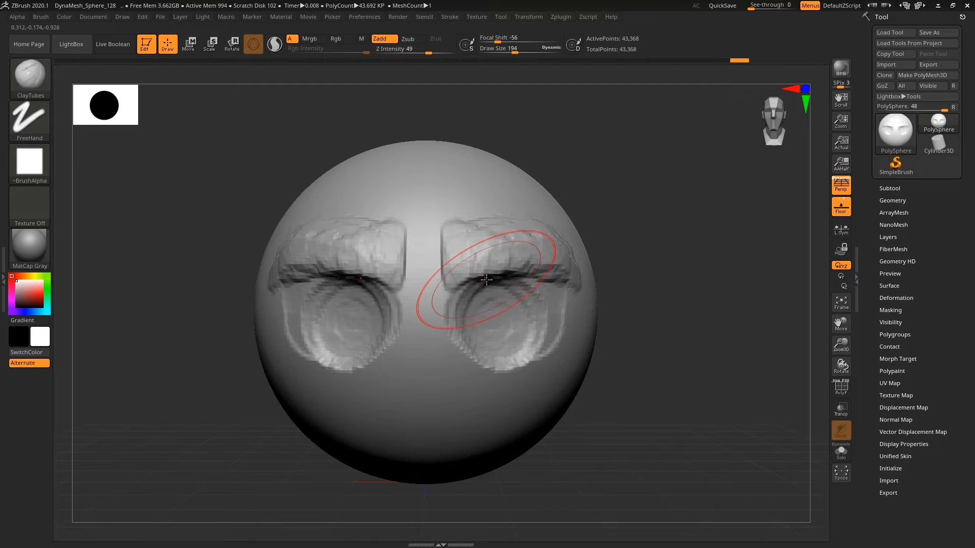
# Step: Add clay strokes for a nose on the sphere's centre line and for the forehead above the brows
pyautogui.moveTo(419, 364)
pyautogui.mouseDown()
pyautogui.moveTo(419, 382)
pyautogui.moveTo(419, 357)
pyautogui.mouseUp()
pyautogui.moveTo(419, 405)
pyautogui.mouseDown()
pyautogui.moveTo(422, 345)
pyautogui.moveTo(423, 419)
pyautogui.mouseUp()
pyautogui.moveTo(504, 174)
pyautogui.mouseDown()
pyautogui.moveTo(531, 197)
pyautogui.moveTo(477, 196)
pyautogui.moveTo(460, 166)
pyautogui.moveTo(507, 167)
pyautogui.moveTo(470, 183)
pyautogui.moveTo(470, 211)
pyautogui.moveTo(503, 224)
pyautogui.moveTo(461, 228)
pyautogui.moveTo(468, 243)
pyautogui.mouseUp()
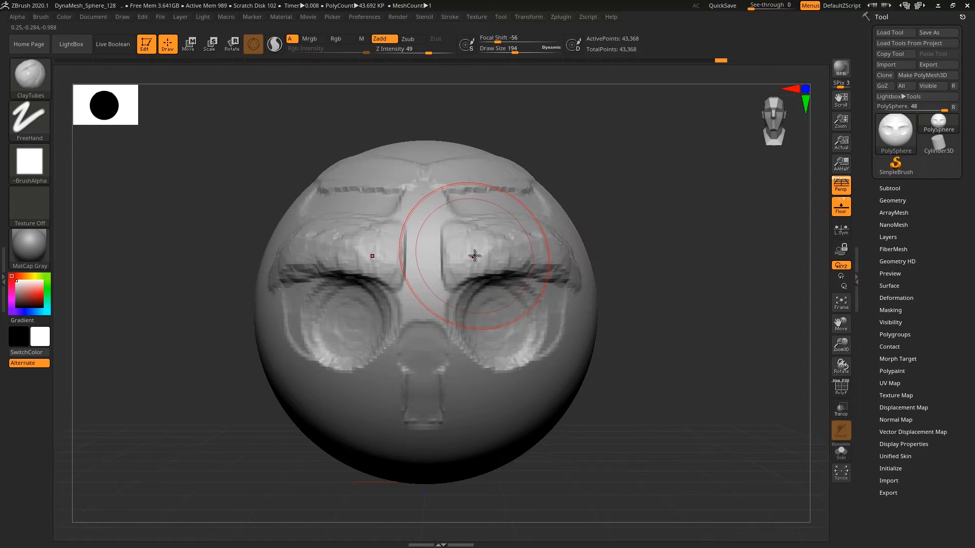
# Step: Undo the face strokes one by one and step back through the undo history to the smooth sphere
pyautogui.press('ctrl')
pyautogui.hotkey('ctrl', 'z')
pyautogui.hotkey('ctrl', 'z')
pyautogui.hotkey('ctrl', 'z')
pyautogui.hotkey('ctrl', 'z')
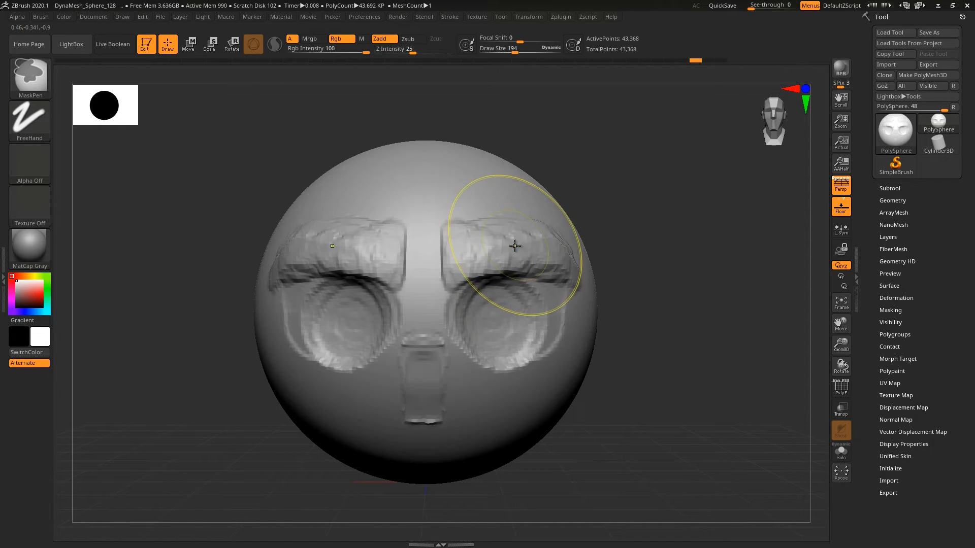
pyautogui.hotkey('ctrl', 'z')
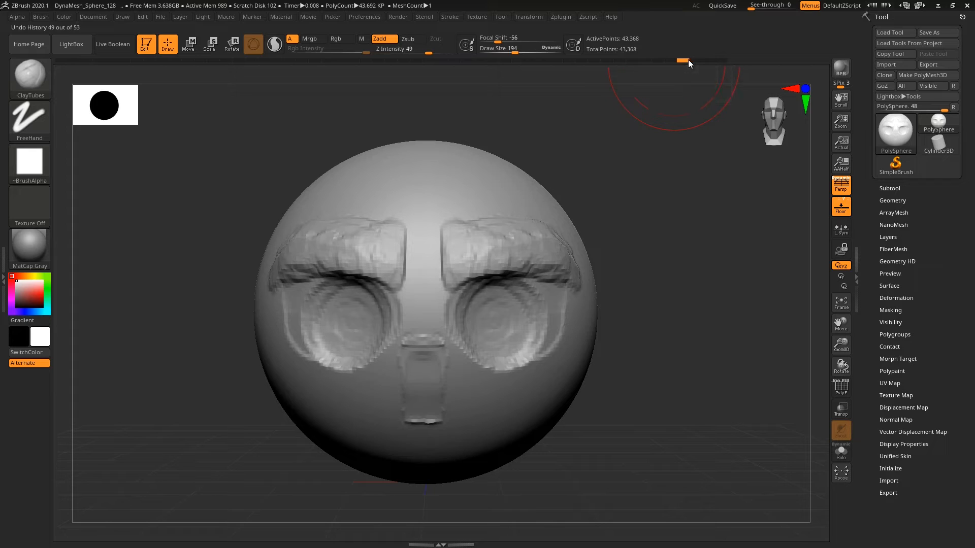
pyautogui.moveTo(663, 62)
pyautogui.mouseDown()
pyautogui.moveTo(196, 53)
pyautogui.moveTo(714, 74)
pyautogui.moveTo(591, 64)
pyautogui.moveTo(56, 66)
pyautogui.mouseUp()
# Step: Add a small mirrored test stroke, accept removing the newer undo history entries, and return to the smooth sphere
pyautogui.click(490, 238)
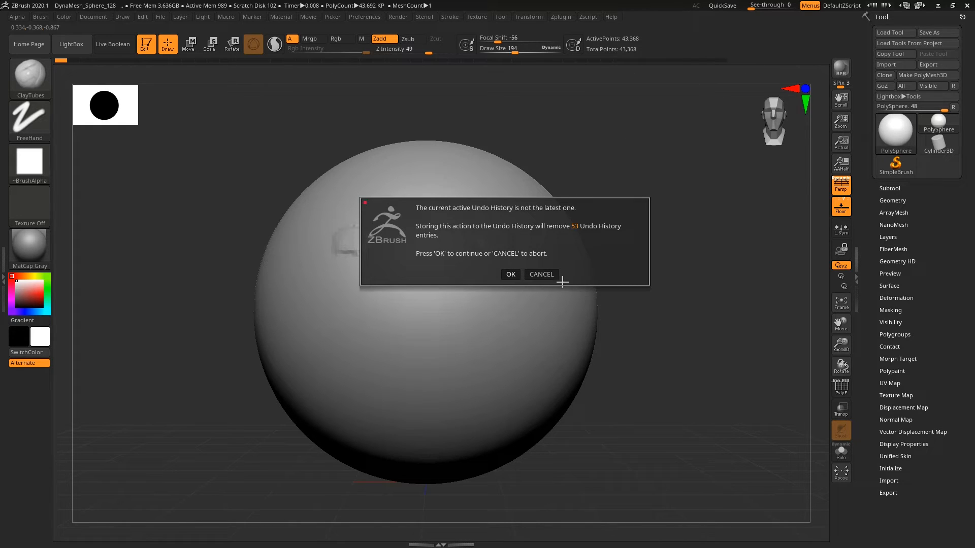
pyautogui.click(512, 274)
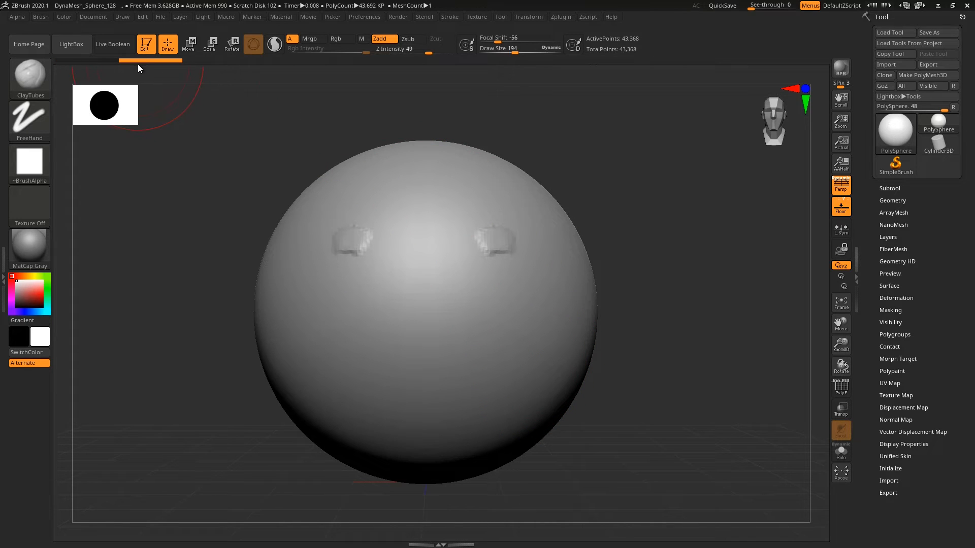
pyautogui.click(105, 61)
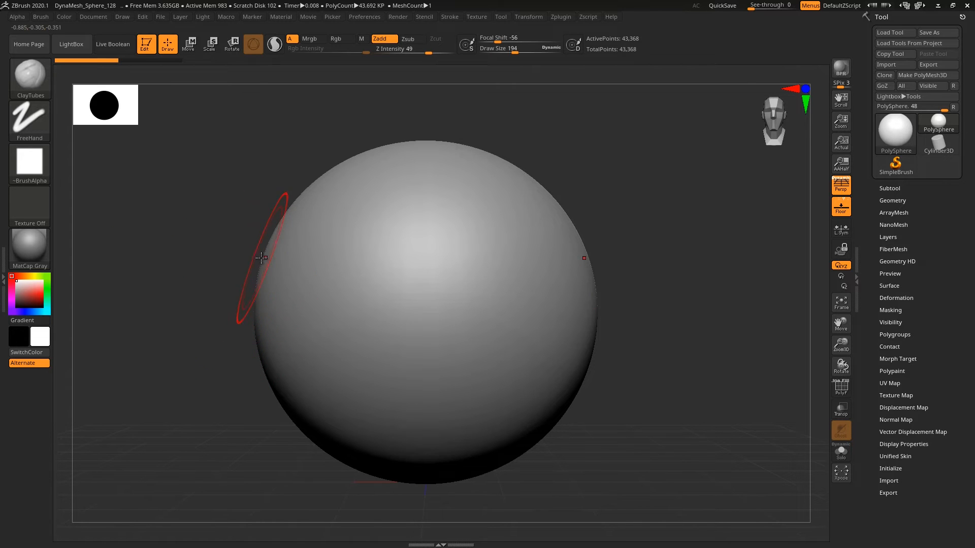
# Step: Select the DamStandard brush and carve a smile-shaped groove across the sphere's lower front
pyautogui.click(35, 89)
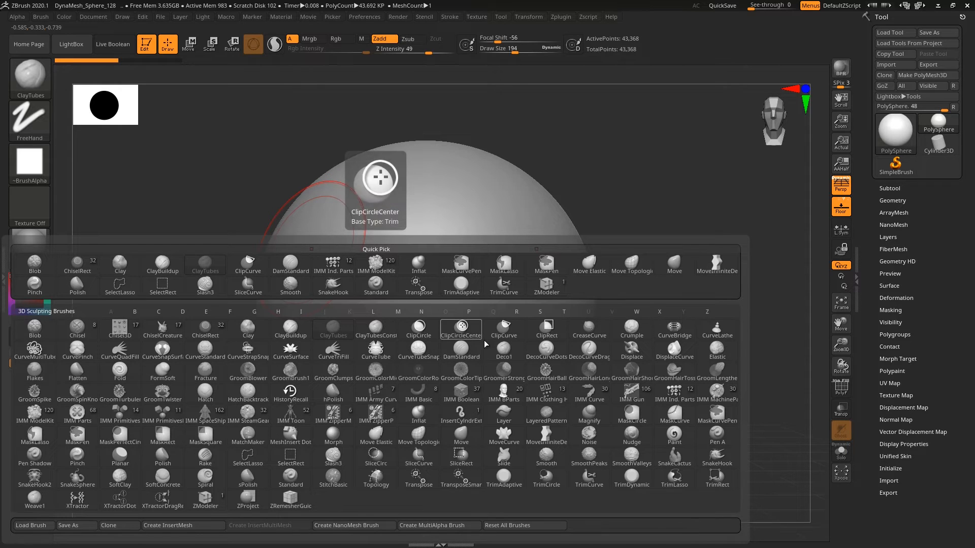
pyautogui.click(462, 354)
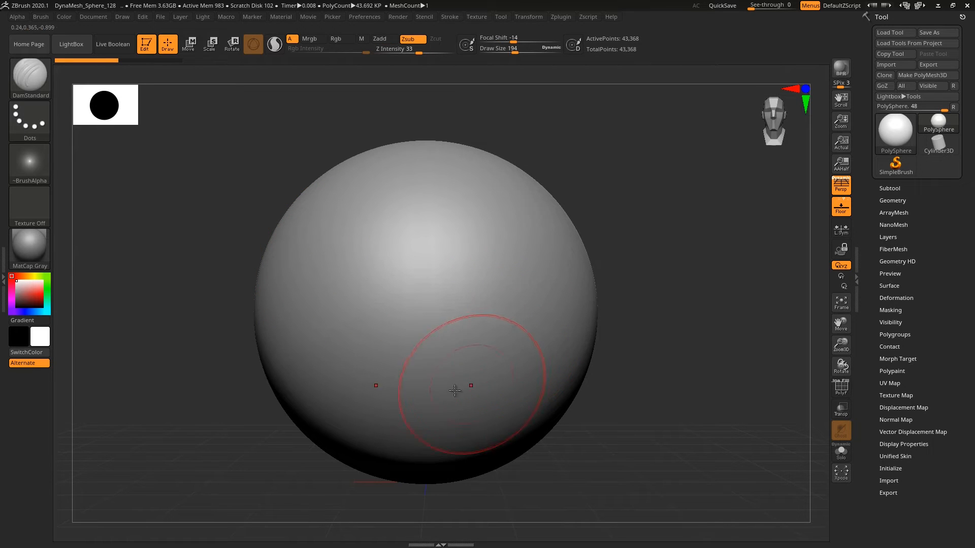
pyautogui.moveTo(440, 385)
pyautogui.mouseDown()
pyautogui.moveTo(555, 320)
pyautogui.moveTo(568, 295)
pyautogui.moveTo(471, 376)
pyautogui.mouseUp()
pyautogui.moveTo(400, 381)
pyautogui.mouseDown()
pyautogui.moveTo(355, 370)
pyautogui.moveTo(287, 302)
pyautogui.moveTo(367, 380)
pyautogui.mouseUp()
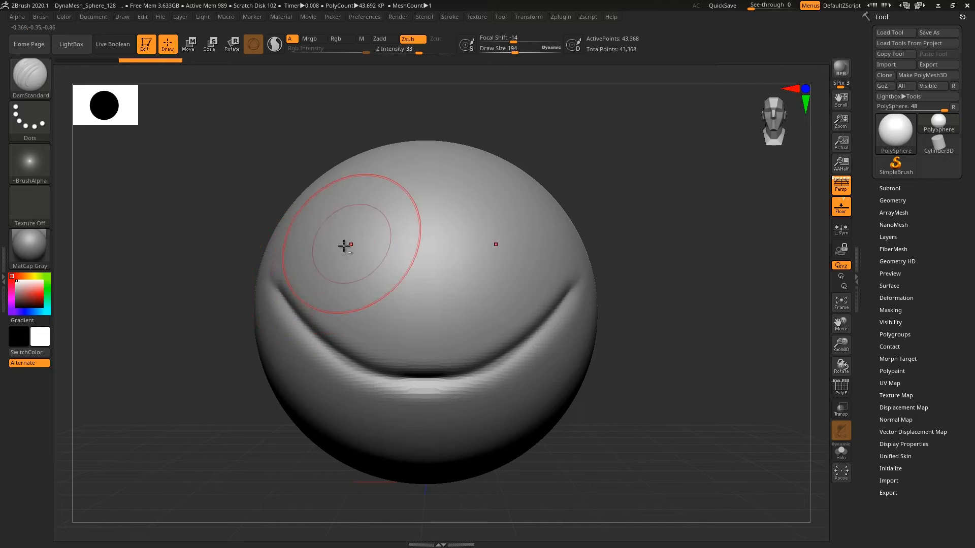
# Step: Carve a ringed, eye-shaped recess in the middle above the groove, and undo all the DamStandard strokes
pyautogui.moveTo(374, 209)
pyautogui.mouseDown()
pyautogui.moveTo(470, 217)
pyautogui.moveTo(359, 215)
pyautogui.moveTo(333, 276)
pyautogui.moveTo(465, 303)
pyautogui.moveTo(441, 207)
pyautogui.moveTo(344, 265)
pyautogui.moveTo(470, 290)
pyautogui.moveTo(406, 216)
pyautogui.moveTo(428, 254)
pyautogui.moveTo(404, 227)
pyautogui.moveTo(463, 270)
pyautogui.moveTo(397, 293)
pyautogui.moveTo(428, 263)
pyautogui.moveTo(398, 272)
pyautogui.moveTo(403, 264)
pyautogui.moveTo(405, 303)
pyautogui.mouseUp()
pyautogui.moveTo(418, 272)
pyautogui.mouseDown(button='right')
pyautogui.moveTo(467, 277)
pyautogui.moveTo(413, 278)
pyautogui.mouseUp(button='right')
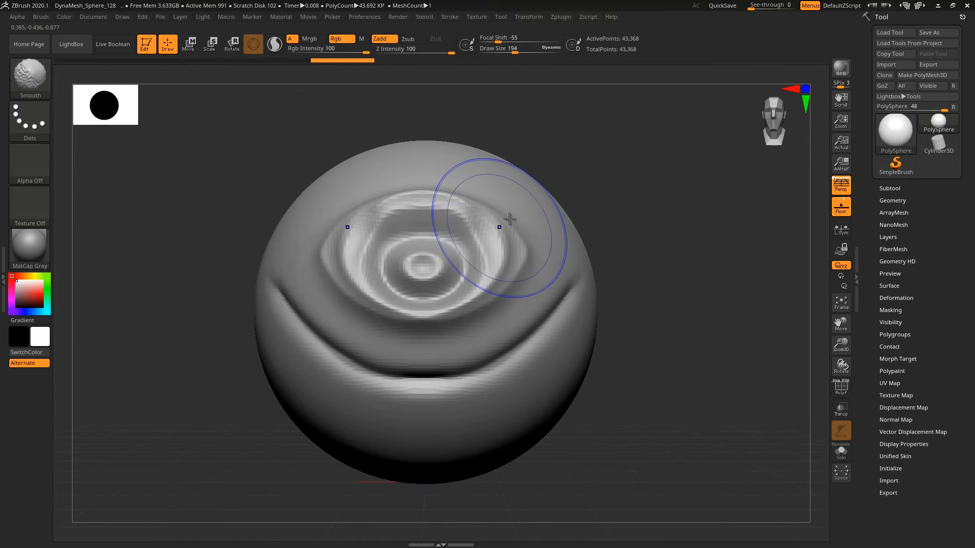
pyautogui.moveTo(321, 60); pyautogui.dragTo(81, 65)
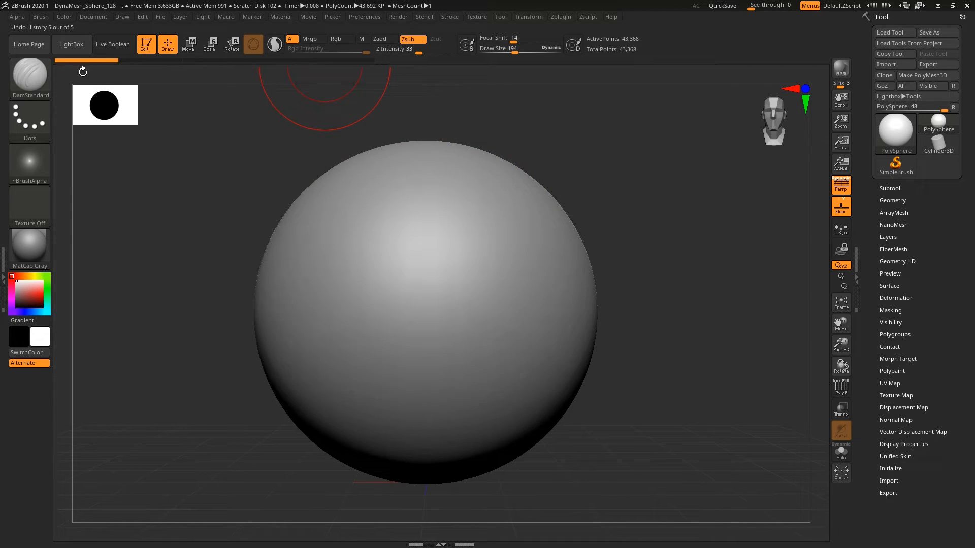
# Step: Select the TrimDynamic brush from the sculpting brushes starting with T
pyautogui.click(29, 79)
pyautogui.press('t')
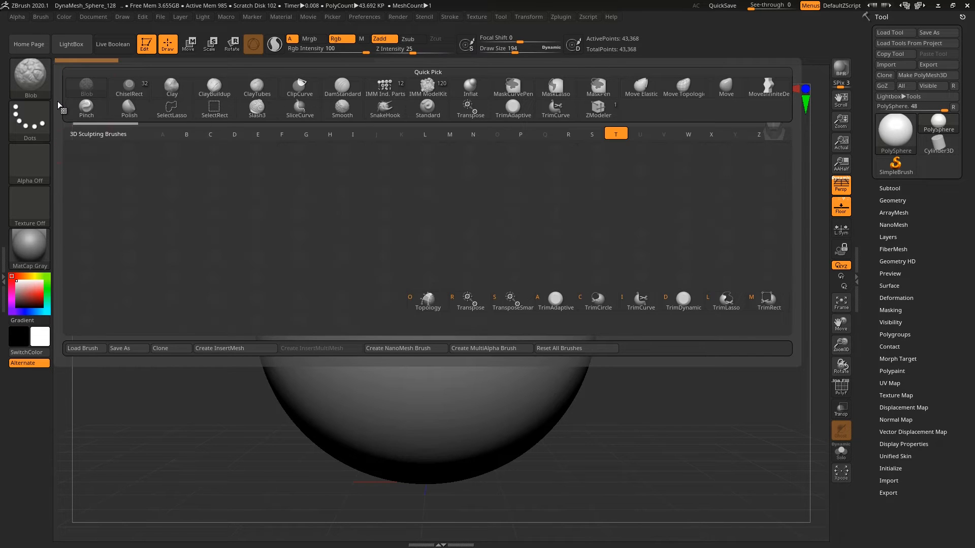
pyautogui.moveTo(683, 305)
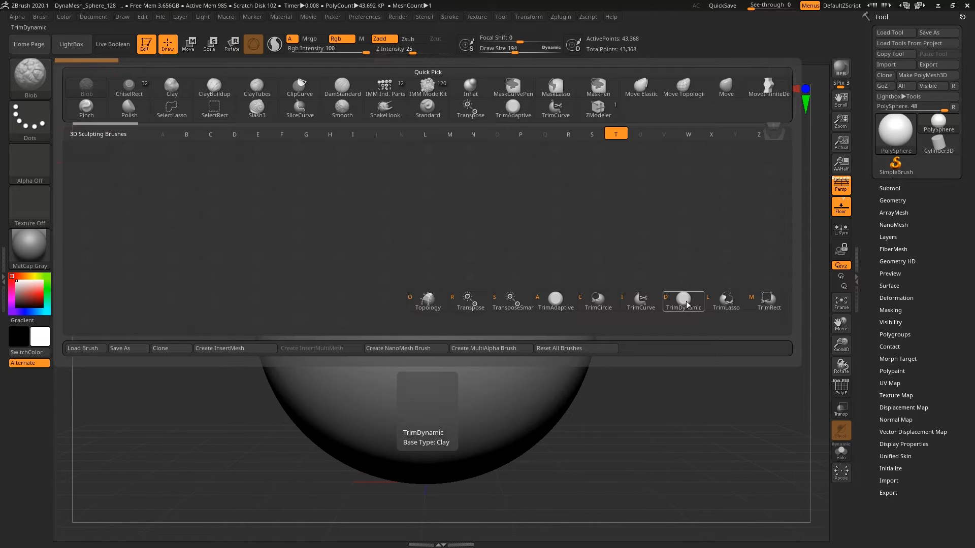
pyautogui.click(686, 301)
# Step: Flatten two mirrored round patches on the sphere's upper front with TrimDynamic
pyautogui.moveTo(394, 352); pyautogui.dragTo(501, 237, button='right')
pyautogui.moveTo(507, 208); pyautogui.dragTo(510, 208)
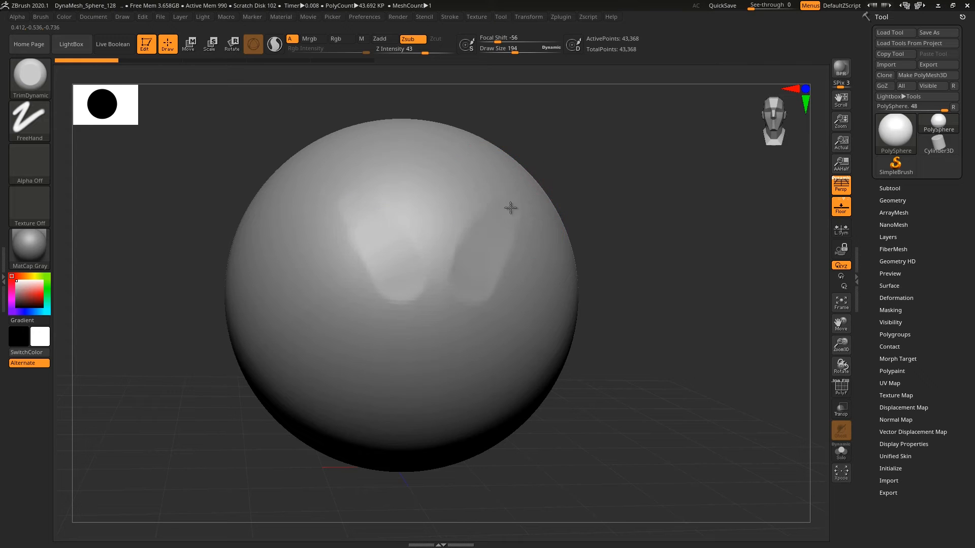
pyautogui.moveTo(488, 279)
pyautogui.mouseDown()
pyautogui.moveTo(509, 263)
pyautogui.moveTo(479, 246)
pyautogui.mouseUp()
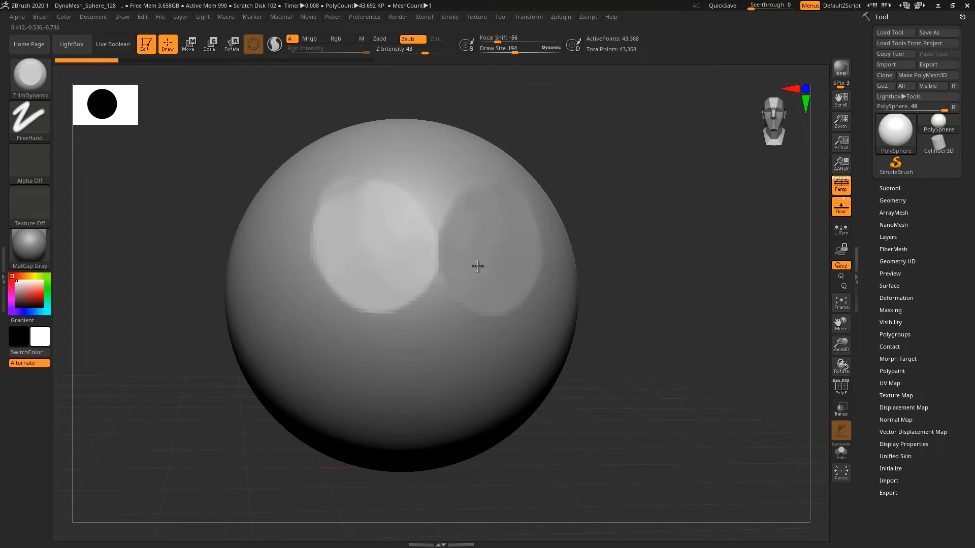
pyautogui.moveTo(501, 235); pyautogui.dragTo(509, 239)
# Step: Flatten further mirrored patches beside the round ones, working towards the sphere's sides
pyautogui.moveTo(584, 249); pyautogui.dragTo(482, 244, button='right')
pyautogui.moveTo(557, 252); pyautogui.dragTo(540, 301)
pyautogui.moveTo(502, 281); pyautogui.dragTo(551, 279, button='right')
pyautogui.moveTo(538, 254); pyautogui.dragTo(527, 317)
pyautogui.moveTo(547, 259)
pyautogui.mouseDown()
pyautogui.moveTo(547, 269)
pyautogui.moveTo(524, 244)
pyautogui.moveTo(505, 289)
pyautogui.mouseUp()
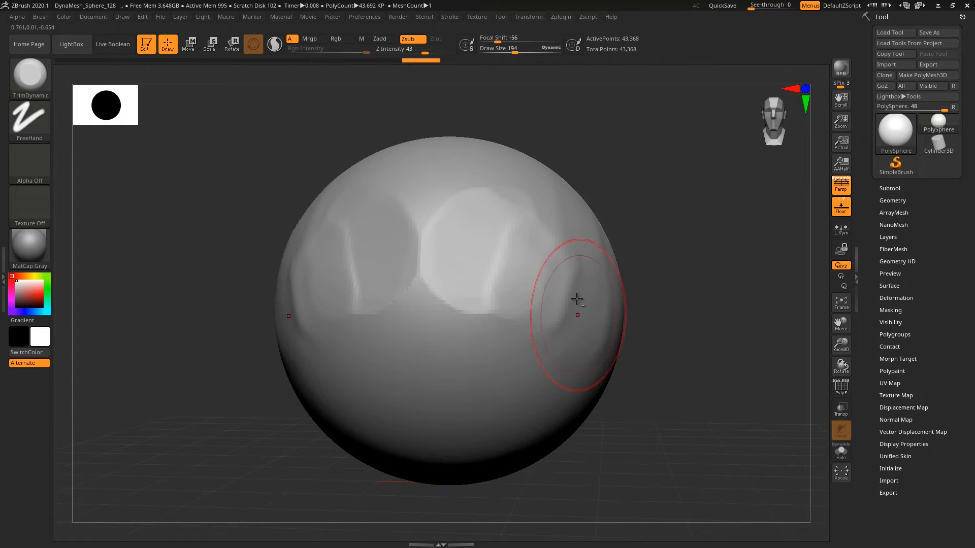
pyautogui.moveTo(577, 299); pyautogui.dragTo(589, 290, button='right')
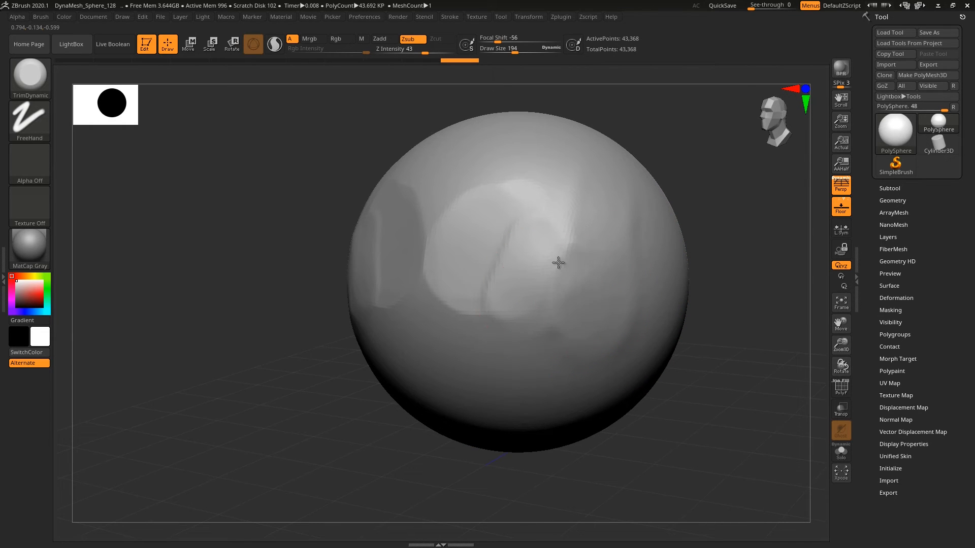
# Step: Trim broader areas on the sphere's side at draw size 538, and undo all the trimming strokes
pyautogui.press('s')
pyautogui.moveTo(525, 276); pyautogui.dragTo(550, 277)
pyautogui.moveTo(559, 239)
pyautogui.mouseDown()
pyautogui.moveTo(498, 265)
pyautogui.moveTo(501, 304)
pyautogui.moveTo(472, 283)
pyautogui.moveTo(500, 239)
pyautogui.moveTo(544, 272)
pyautogui.moveTo(552, 224)
pyautogui.moveTo(492, 252)
pyautogui.moveTo(554, 252)
pyautogui.mouseUp()
pyautogui.moveTo(534, 276)
pyautogui.mouseDown(button='right')
pyautogui.moveTo(541, 275)
pyautogui.moveTo(510, 281)
pyautogui.mouseUp(button='right')
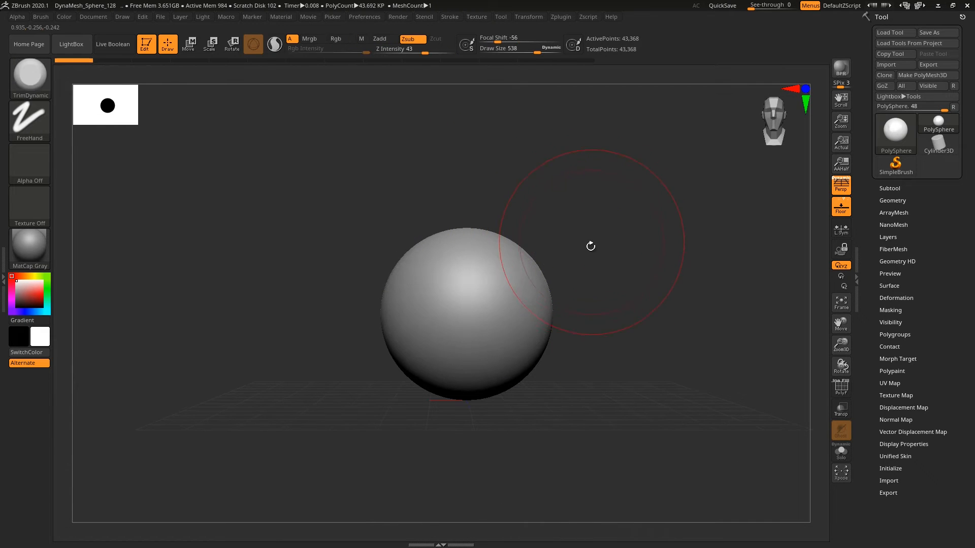
pyautogui.moveTo(484, 270)
pyautogui.keyDown('alt'); pyautogui.mouseDown(button='right')
pyautogui.moveTo(475, 235)
pyautogui.moveTo(485, 257)
pyautogui.moveTo(486, 347)
pyautogui.moveTo(482, 300)
pyautogui.mouseUp(button='right'); pyautogui.keyUp('alt')
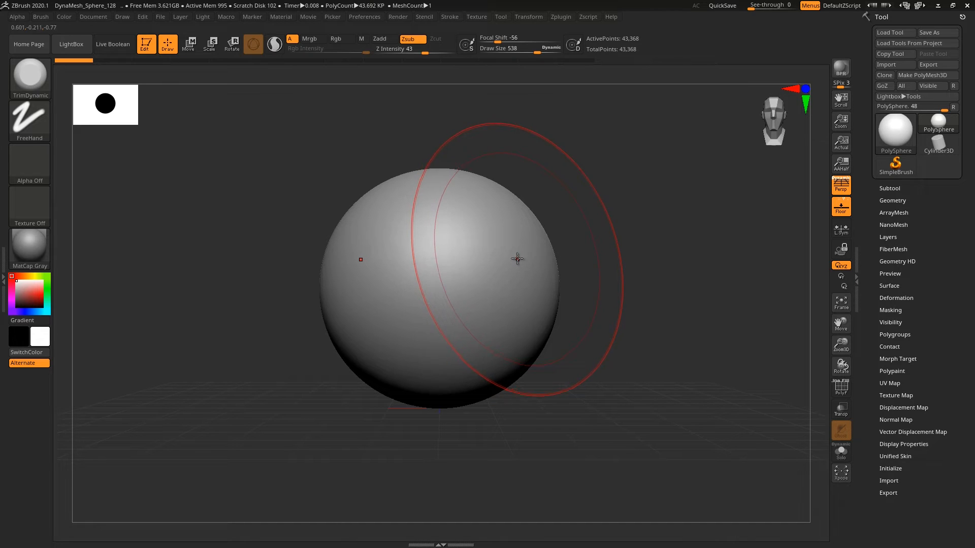
# Step: Paint mirrored eye-shaped masks on the sphere's upper front with the MaskPen brush at draw size 116
pyautogui.click(31, 74)
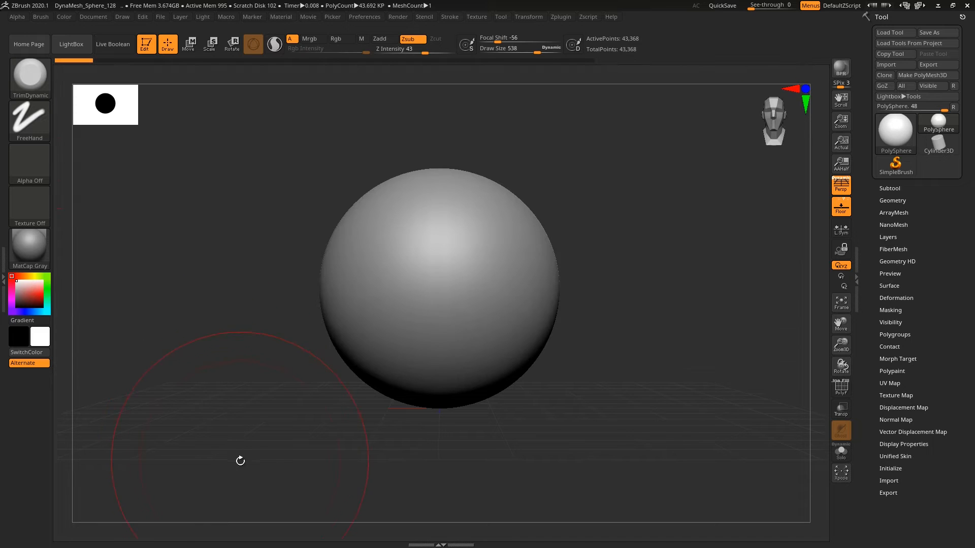
pyautogui.keyDown('ctrl'); pyautogui.click(25, 75); pyautogui.keyUp('ctrl')
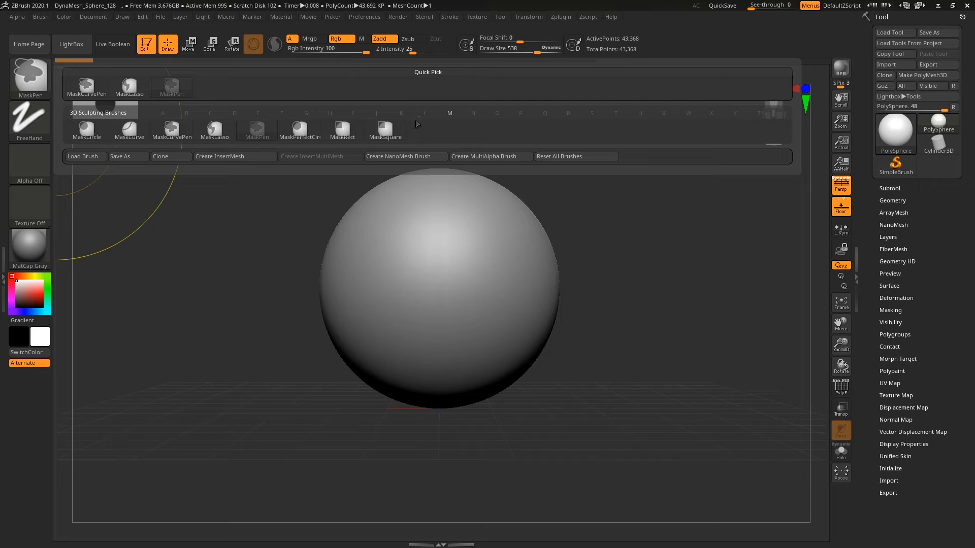
pyautogui.moveTo(263, 131)
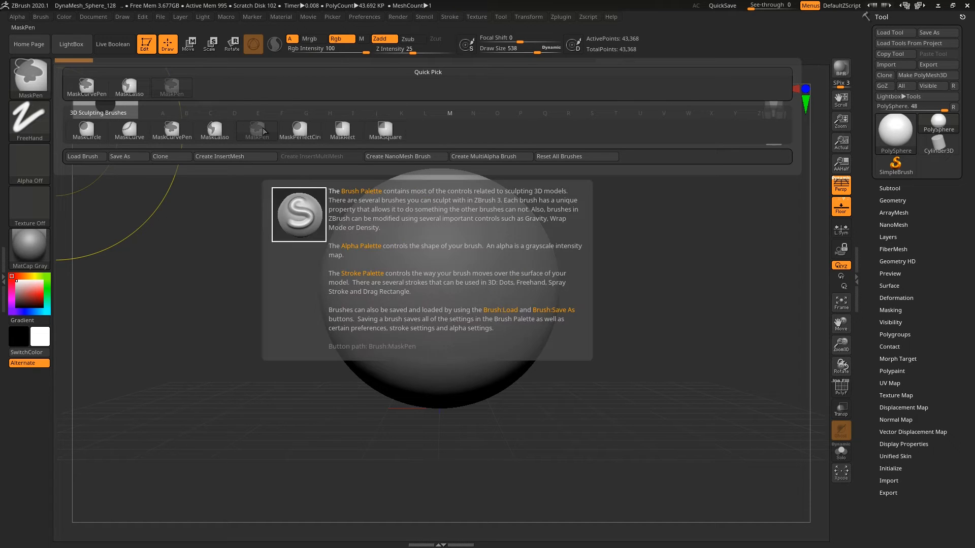
pyautogui.press('s')
pyautogui.moveTo(493, 246); pyautogui.dragTo(464, 244)
pyautogui.moveTo(516, 224)
pyautogui.keyDown('ctrl'); pyautogui.mouseDown()
pyautogui.moveTo(464, 274)
pyautogui.moveTo(509, 231)
pyautogui.moveTo(515, 237)
pyautogui.mouseUp(); pyautogui.keyUp('ctrl')
pyautogui.moveTo(472, 278)
pyautogui.keyDown('ctrl'); pyautogui.mouseDown()
pyautogui.moveTo(508, 254)
pyautogui.moveTo(524, 265)
pyautogui.mouseUp(); pyautogui.keyUp('ctrl')
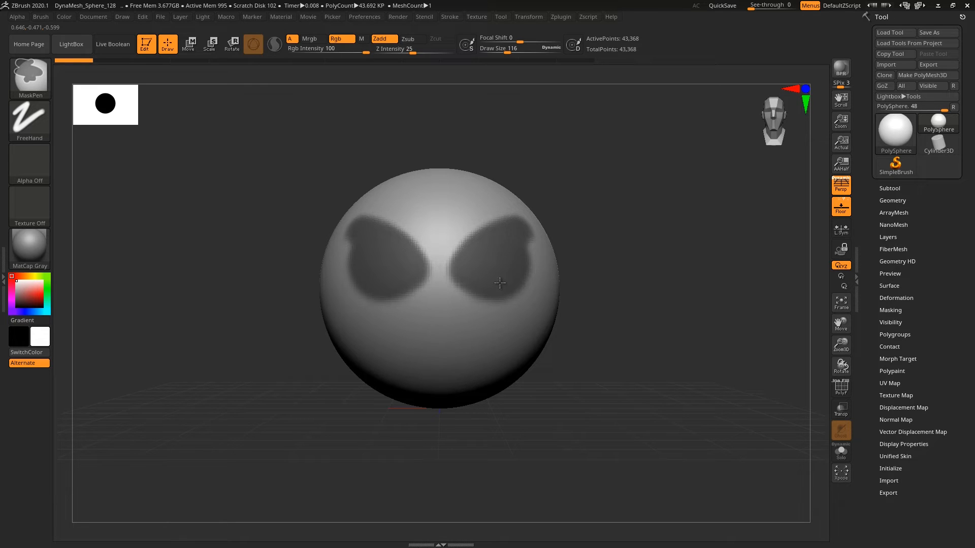
pyautogui.moveTo(475, 224)
pyautogui.mouseDown(button='right')
pyautogui.moveTo(500, 246)
pyautogui.moveTo(108, 124)
pyautogui.mouseUp(button='right')
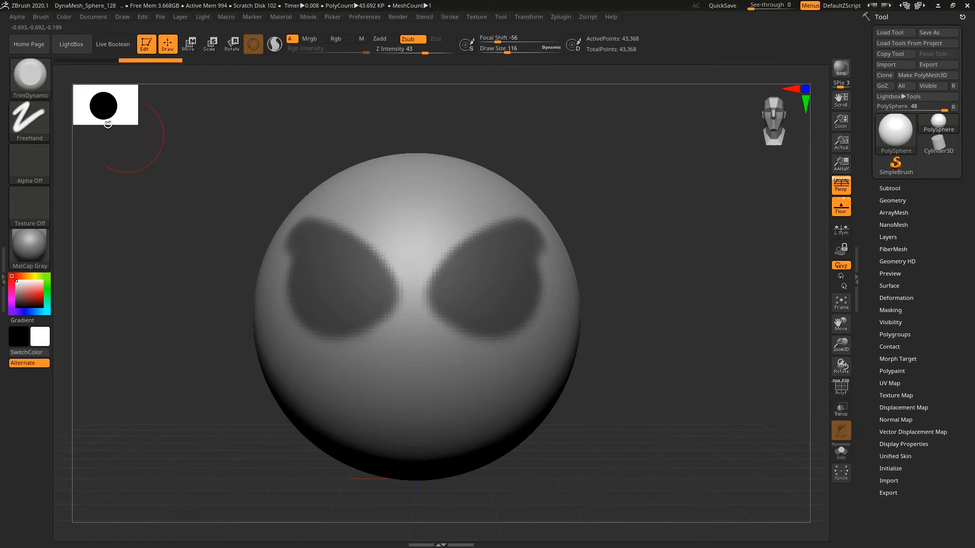
# Step: Shift the unmasked surface around the masked eyes with the Move brush at draw size 393
pyautogui.click(32, 76)
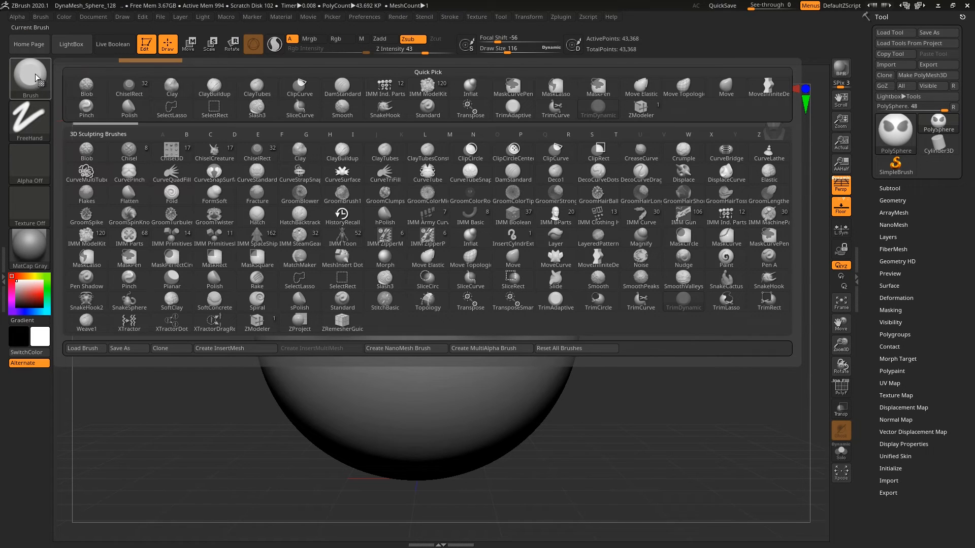
pyautogui.click(513, 262)
pyautogui.press('s')
pyautogui.moveTo(510, 260); pyautogui.dragTo(531, 261)
pyautogui.moveTo(484, 264); pyautogui.dragTo(512, 279, button='right')
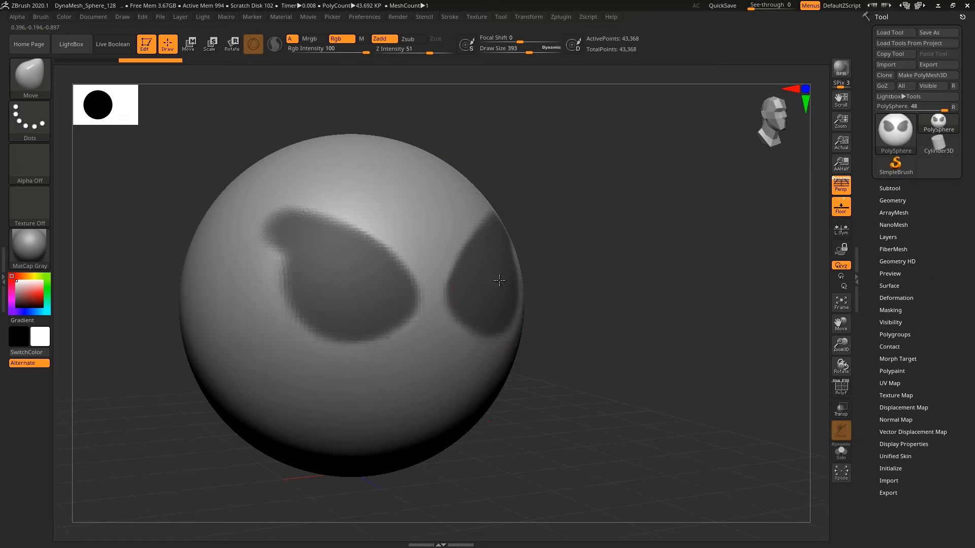
pyautogui.moveTo(504, 280); pyautogui.dragTo(556, 277)
pyautogui.moveTo(502, 278)
pyautogui.mouseDown(button='right')
pyautogui.moveTo(475, 272)
pyautogui.moveTo(489, 261)
pyautogui.mouseUp(button='right')
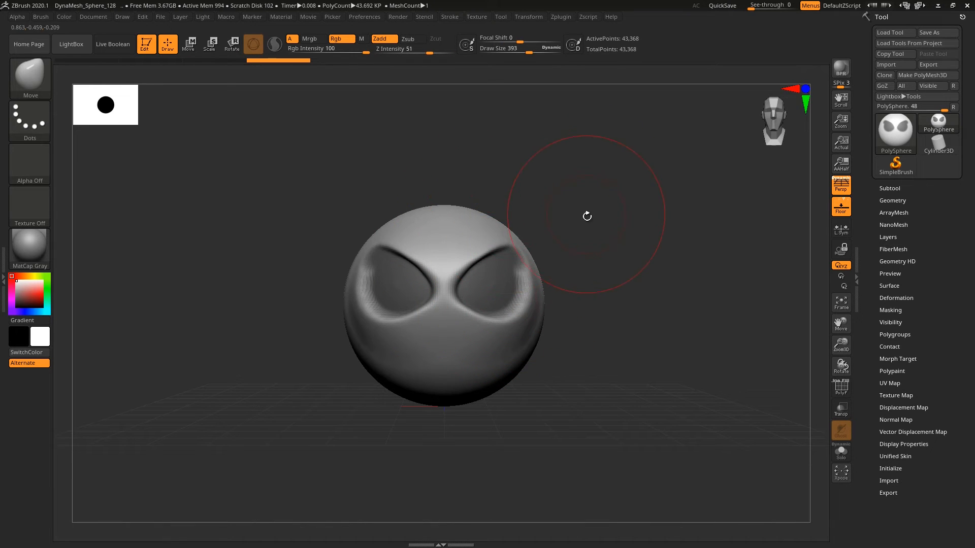
# Step: Try inverting the mask, pulling the eye areas outward with the Move brush, and smoothing the pulled forms
pyautogui.press('ctrl')
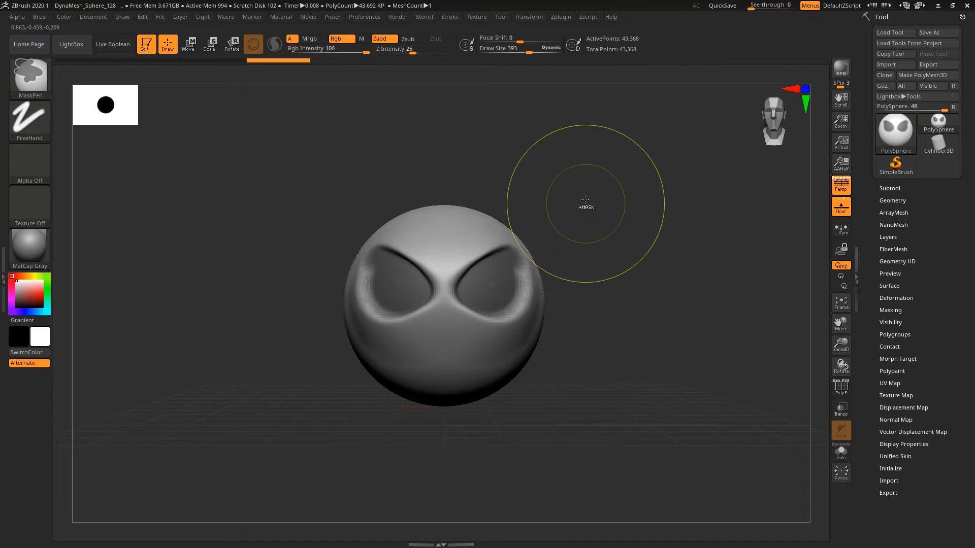
pyautogui.keyDown('ctrl'); pyautogui.click(584, 185); pyautogui.keyUp('ctrl')
pyautogui.moveTo(585, 194); pyautogui.dragTo(509, 277, button='right')
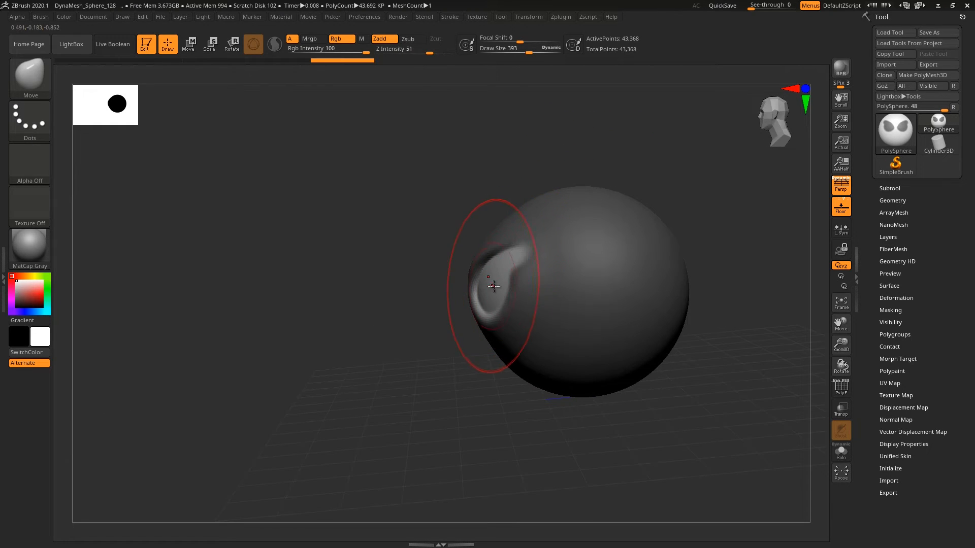
pyautogui.moveTo(491, 290); pyautogui.dragTo(371, 297)
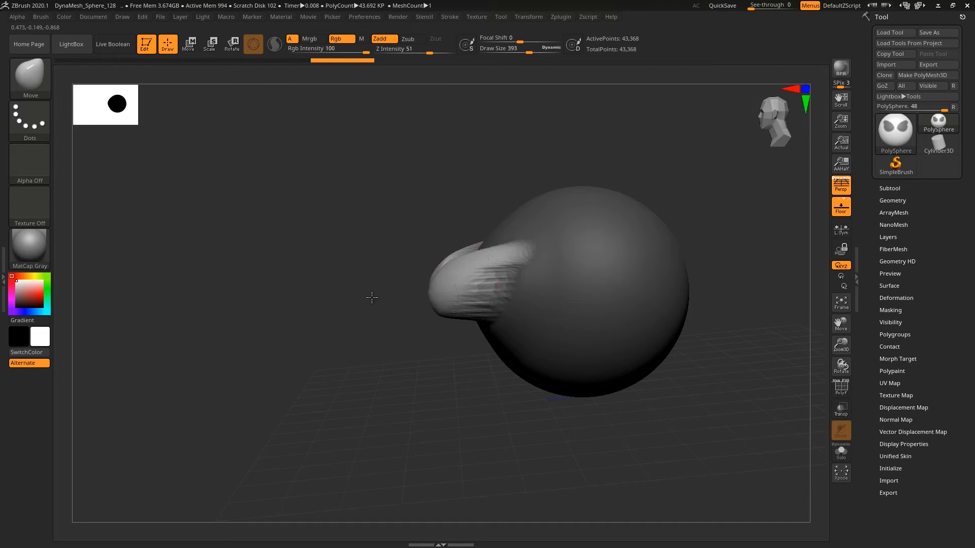
pyautogui.moveTo(452, 305)
pyautogui.mouseDown(button='right')
pyautogui.moveTo(564, 300)
pyautogui.moveTo(505, 277)
pyautogui.mouseUp(button='right')
pyautogui.press('shift')
pyautogui.moveTo(440, 290)
pyautogui.keyDown('shift'); pyautogui.mouseDown()
pyautogui.moveTo(526, 273)
pyautogui.moveTo(446, 299)
pyautogui.mouseUp(); pyautogui.keyUp('shift')
pyautogui.moveTo(446, 299)
pyautogui.mouseDown(button='right')
pyautogui.moveTo(476, 291)
pyautogui.moveTo(525, 242)
pyautogui.mouseUp(button='right')
pyautogui.keyDown('ctrl'); pyautogui.click(580, 213); pyautogui.keyUp('ctrl')
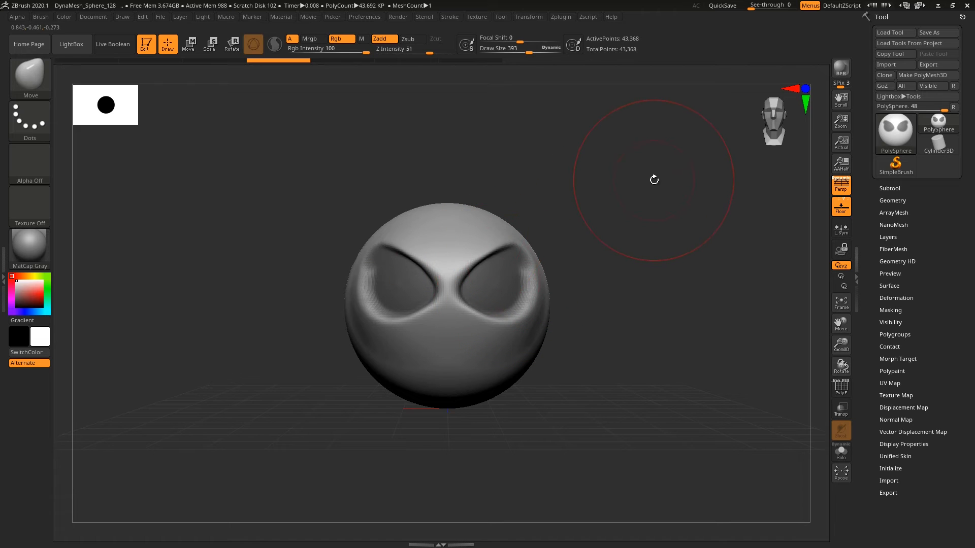
# Step: Clear the eye mask, then try mirrored MaskPen spots above the eyes at draw size 166 and undo them
pyautogui.keyDown('ctrl'); pyautogui.moveTo(663, 166); pyautogui.dragTo(590, 239); pyautogui.keyUp('ctrl')
pyautogui.press('b')
pyautogui.press('m')
pyautogui.press('v')
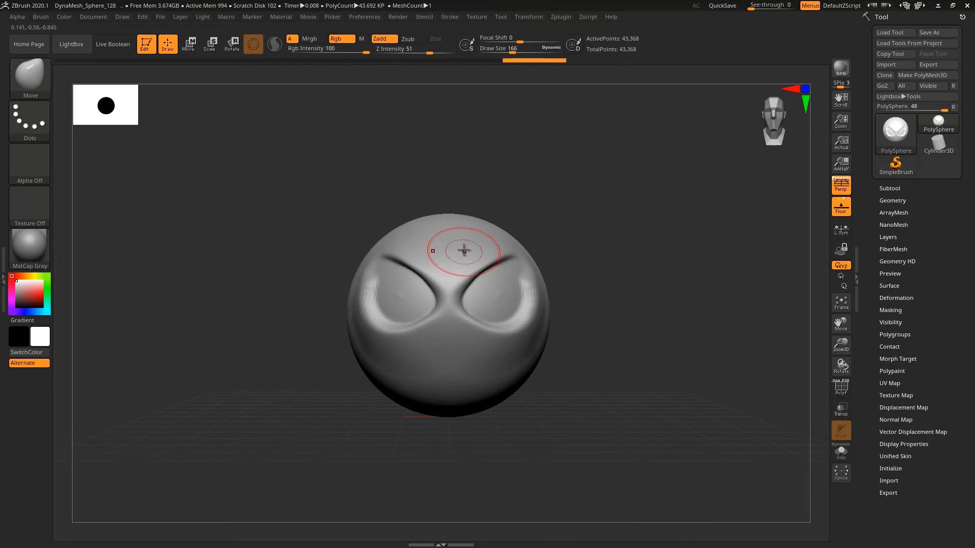
pyautogui.keyDown('ctrl'); pyautogui.moveTo(409, 238); pyautogui.dragTo(500, 239); pyautogui.keyUp('ctrl')
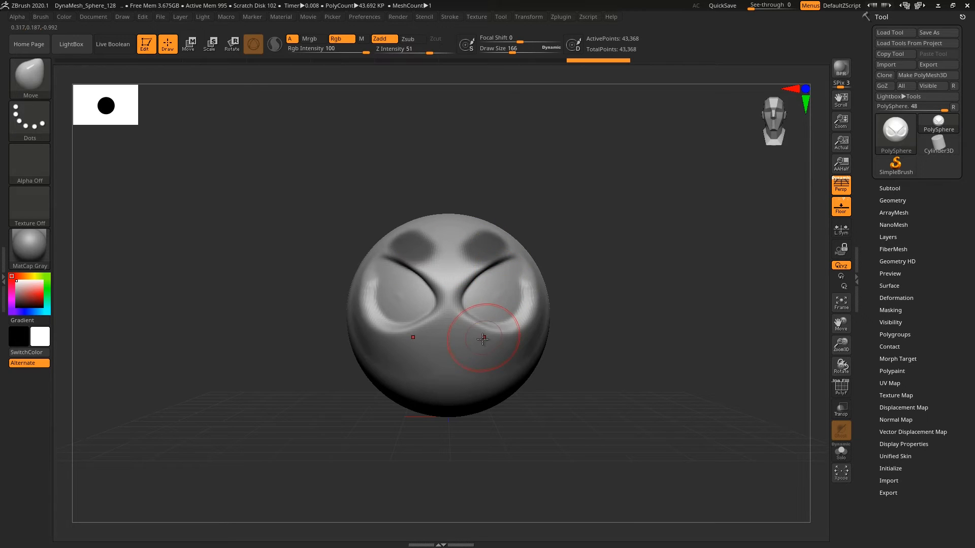
pyautogui.hotkey('ctrl', 'z')
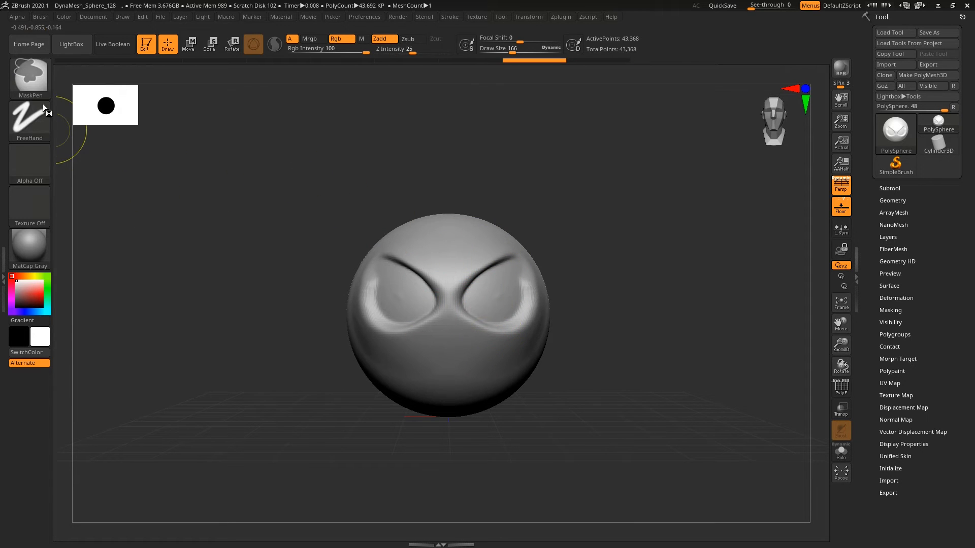
# Step: Switch the masking brush to MaskLasso, mask the mirrored lower sides of the sphere, and clear that mask
pyautogui.keyDown('ctrl'); pyautogui.click(29, 74); pyautogui.keyUp('ctrl')
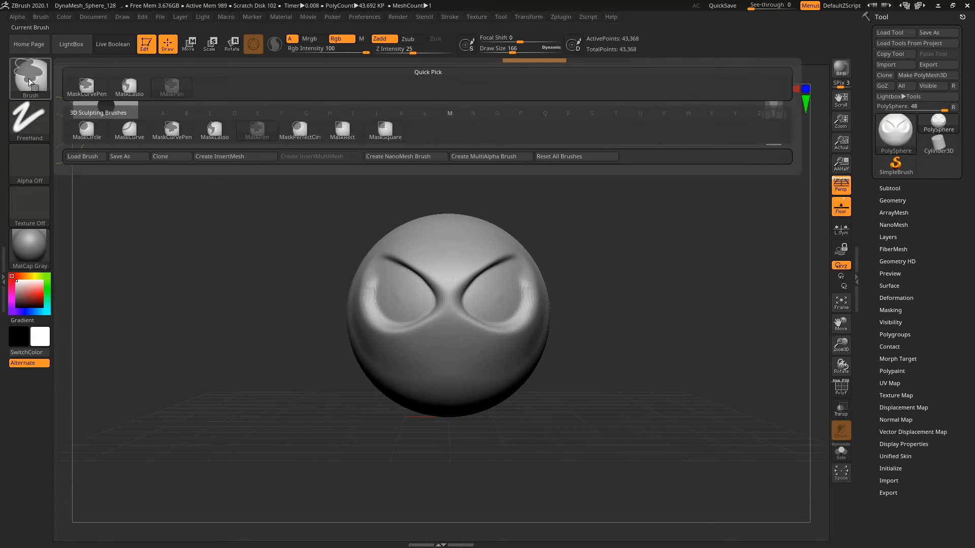
pyautogui.click(214, 131)
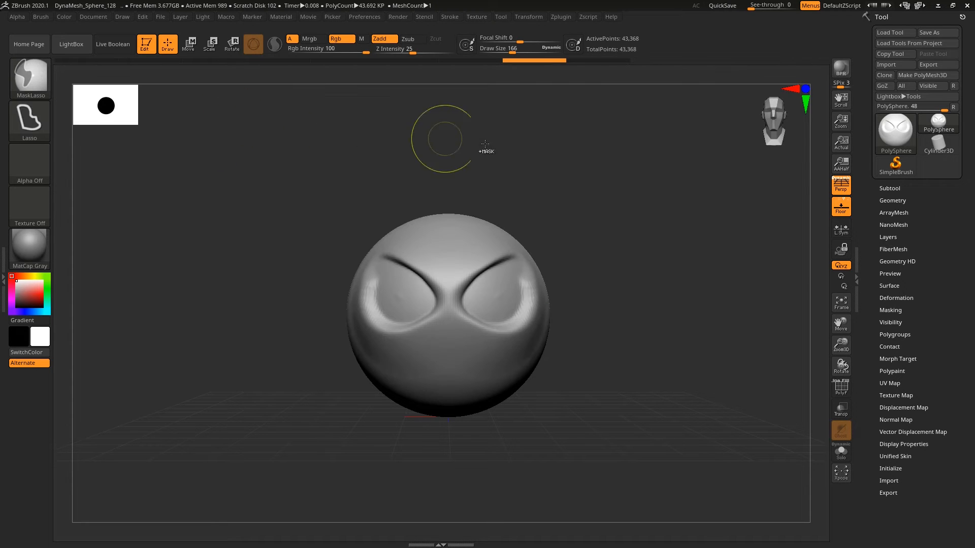
pyautogui.moveTo(536, 320)
pyautogui.keyDown('ctrl'); pyautogui.mouseDown()
pyautogui.moveTo(456, 401)
pyautogui.moveTo(584, 424)
pyautogui.moveTo(620, 342)
pyautogui.mouseUp(); pyautogui.keyUp('ctrl')
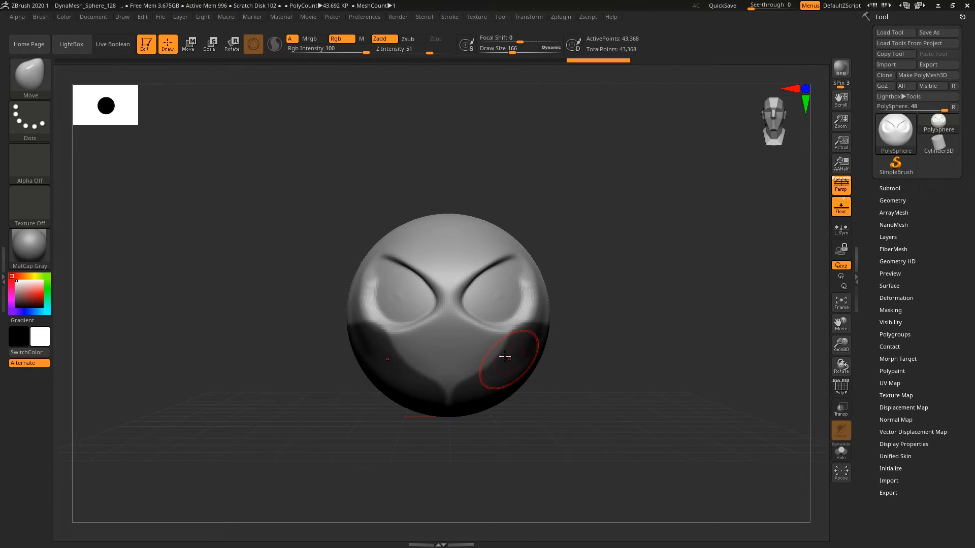
pyautogui.moveTo(508, 361); pyautogui.dragTo(478, 364, button='right')
pyautogui.moveTo(583, 311); pyautogui.dragTo(647, 252, button='right')
pyautogui.keyDown('ctrl'); pyautogui.moveTo(675, 231); pyautogui.dragTo(647, 191); pyautogui.keyUp('ctrl')
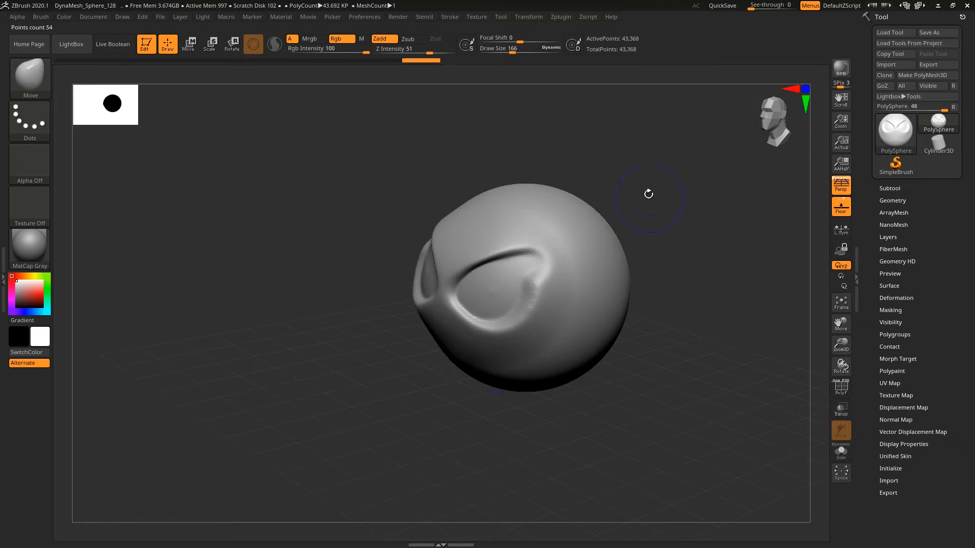
# Step: Lasso a mask over the sphere's upper back behind the eyes and invert it
pyautogui.moveTo(646, 191); pyautogui.dragTo(577, 196, button='right')
pyautogui.keyDown('ctrl'); pyautogui.moveTo(511, 187); pyautogui.dragTo(538, 218); pyautogui.keyUp('ctrl')
pyautogui.moveTo(568, 252)
pyautogui.keyDown('ctrl'); pyautogui.mouseDown()
pyautogui.moveTo(641, 330)
pyautogui.moveTo(756, 278)
pyautogui.moveTo(672, 149)
pyautogui.moveTo(659, 152)
pyautogui.mouseUp(); pyautogui.keyUp('ctrl')
pyautogui.moveTo(574, 258); pyautogui.dragTo(685, 208, button='right')
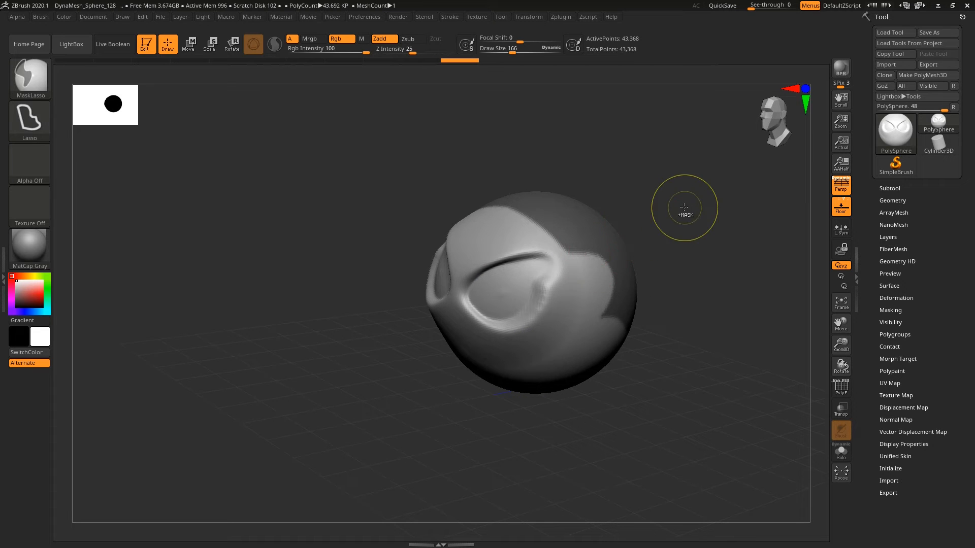
pyautogui.keyDown('ctrl'); pyautogui.click(684, 207); pyautogui.keyUp('ctrl')
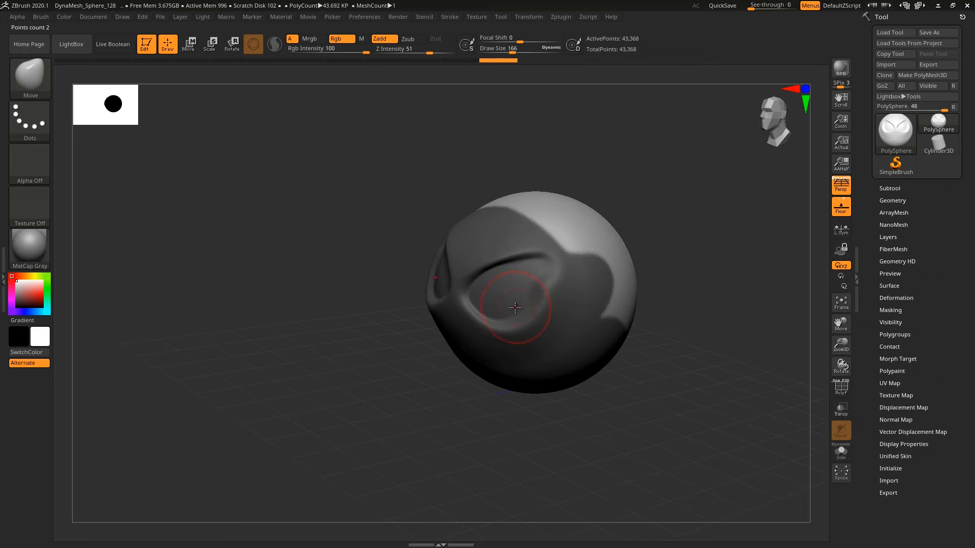
# Step: Try reshaping the partly masked sphere with Move brush strokes and some smoothing
pyautogui.press('b')
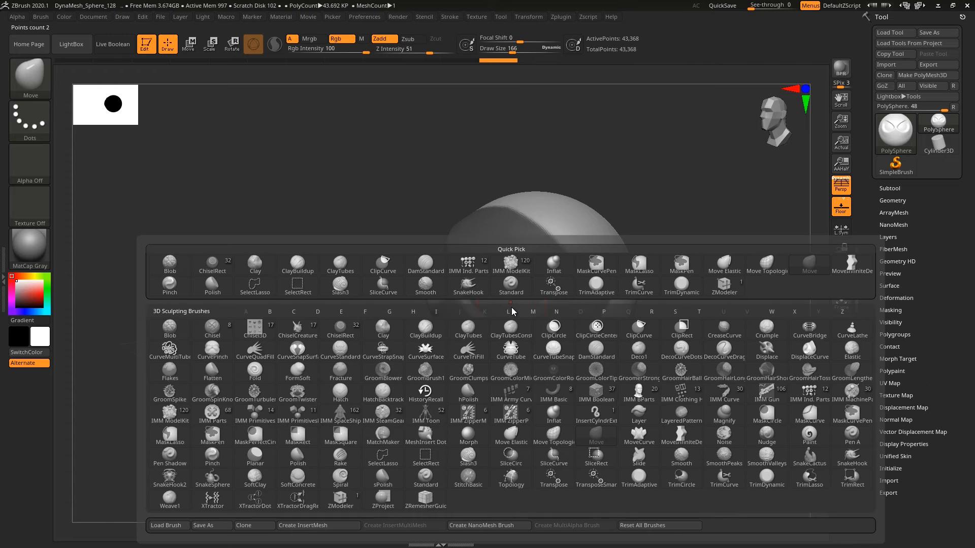
pyautogui.press('m')
pyautogui.press('v')
pyautogui.moveTo(421, 326); pyautogui.dragTo(453, 328)
pyautogui.keyDown('shift'); pyautogui.moveTo(547, 226); pyautogui.dragTo(544, 192, button='right'); pyautogui.keyUp('shift')
pyautogui.moveTo(577, 208)
pyautogui.mouseDown()
pyautogui.moveTo(573, 170)
pyautogui.moveTo(597, 175)
pyautogui.moveTo(657, 256)
pyautogui.mouseUp()
pyautogui.moveTo(630, 286)
pyautogui.mouseDown()
pyautogui.moveTo(607, 294)
pyautogui.moveTo(613, 253)
pyautogui.mouseUp()
pyautogui.moveTo(613, 253); pyautogui.dragTo(614, 253, button='right')
pyautogui.moveTo(533, 202)
pyautogui.keyDown('shift'); pyautogui.mouseDown()
pyautogui.moveTo(510, 180)
pyautogui.moveTo(541, 206)
pyautogui.mouseUp(); pyautogui.keyUp('shift')
pyautogui.moveTo(663, 216)
pyautogui.mouseDown()
pyautogui.moveTo(644, 282)
pyautogui.moveTo(558, 256)
pyautogui.moveTo(577, 250)
pyautogui.mouseUp()
pyautogui.moveTo(465, 258); pyautogui.dragTo(424, 258, button='right')
pyautogui.moveTo(526, 254); pyautogui.dragTo(572, 218, button='right')
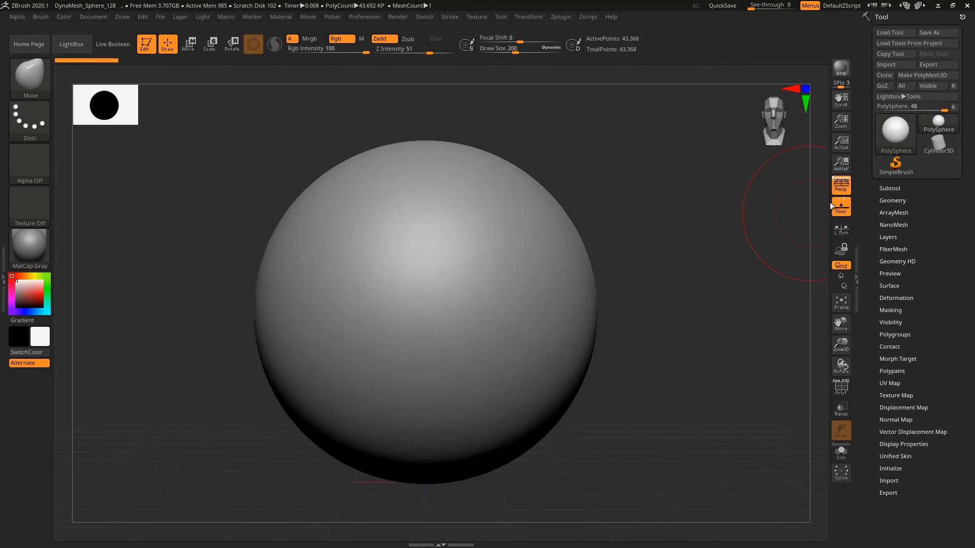
# Step: Turn off the perspective display for the sphere
pyautogui.click(843, 184)
pyautogui.moveTo(596, 286)
pyautogui.keyDown('ctrl'); pyautogui.mouseDown(button='right')
pyautogui.moveTo(611, 300)
pyautogui.moveTo(548, 257)
pyautogui.mouseUp(button='right'); pyautogui.keyUp('ctrl')
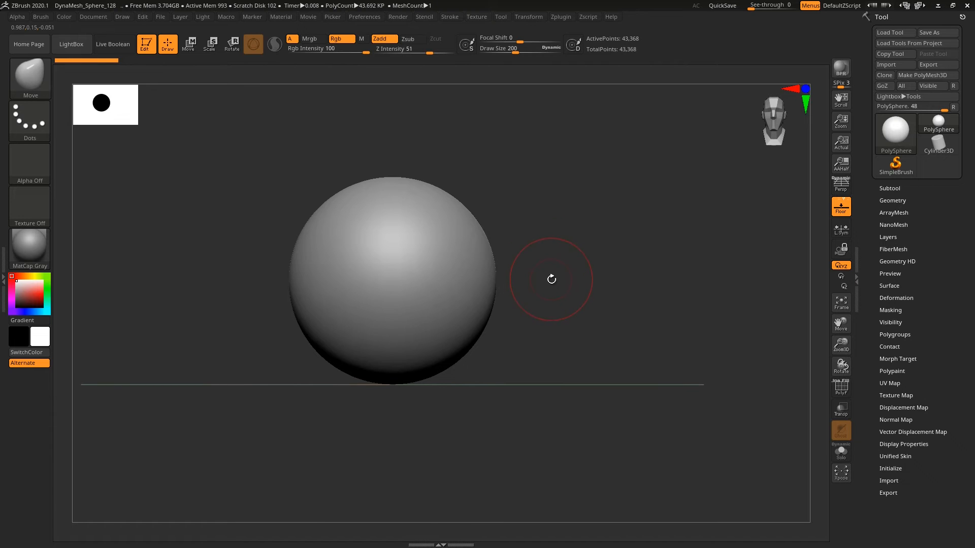
# Step: Examine the available masking brushes, and the selection, clip, slice and trim brushes
pyautogui.press('ctrl')
pyautogui.hotkey('ctrl', 'shift')
pyautogui.press('ctrl')
pyautogui.click(31, 76)
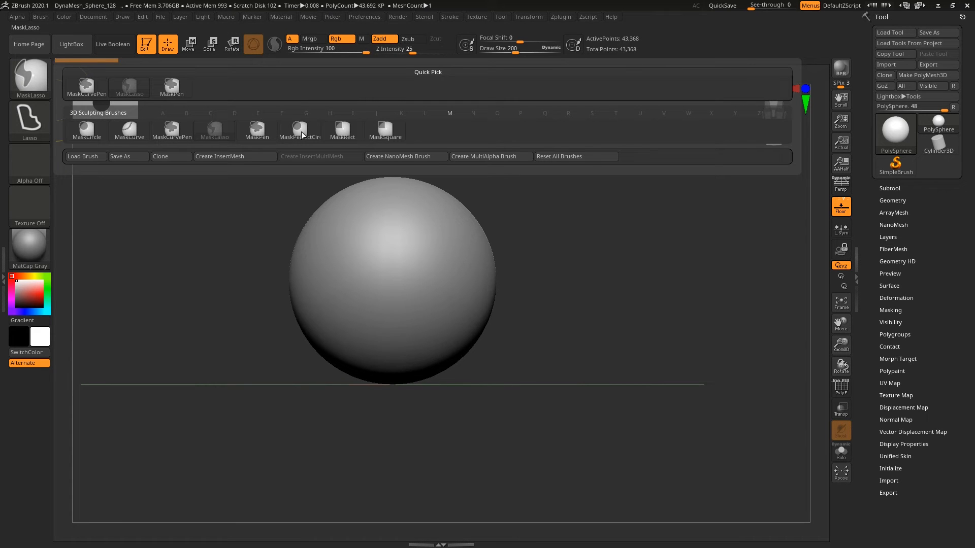
pyautogui.click(126, 129)
pyautogui.hotkey('ctrl', 'shift')
pyautogui.click(31, 76)
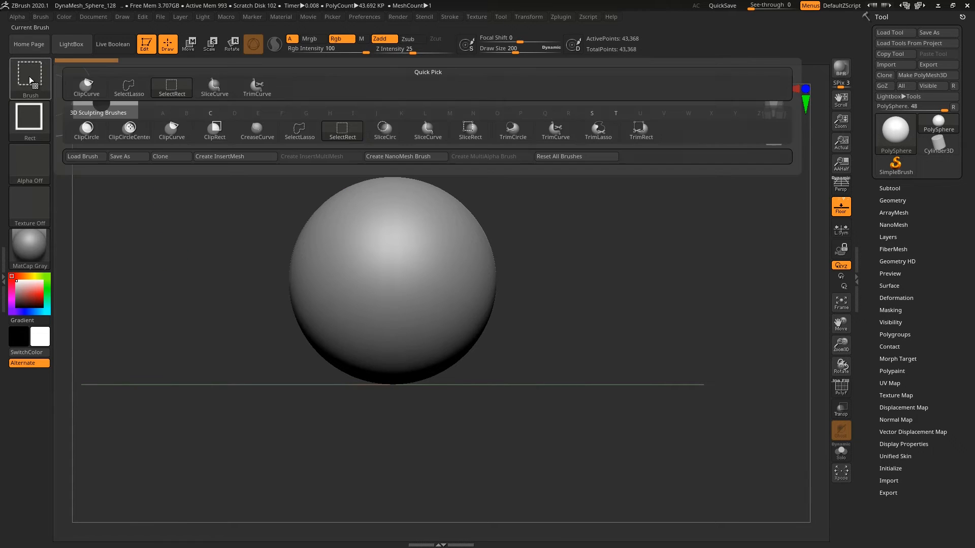
pyautogui.keyDown('ctrl'); pyautogui.keyDown('shift'); pyautogui.click(41, 77); pyautogui.keyUp('shift'); pyautogui.keyUp('ctrl')
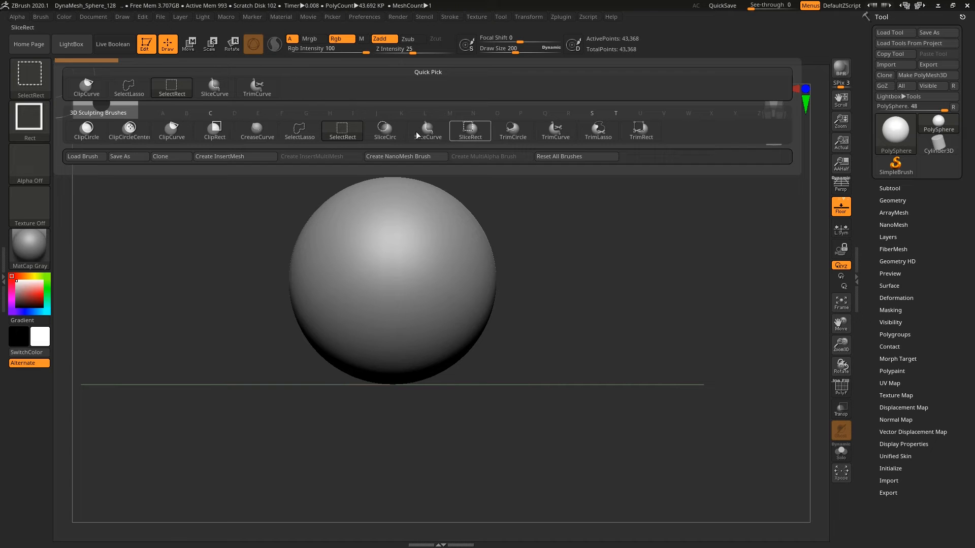
pyautogui.moveTo(356, 126)
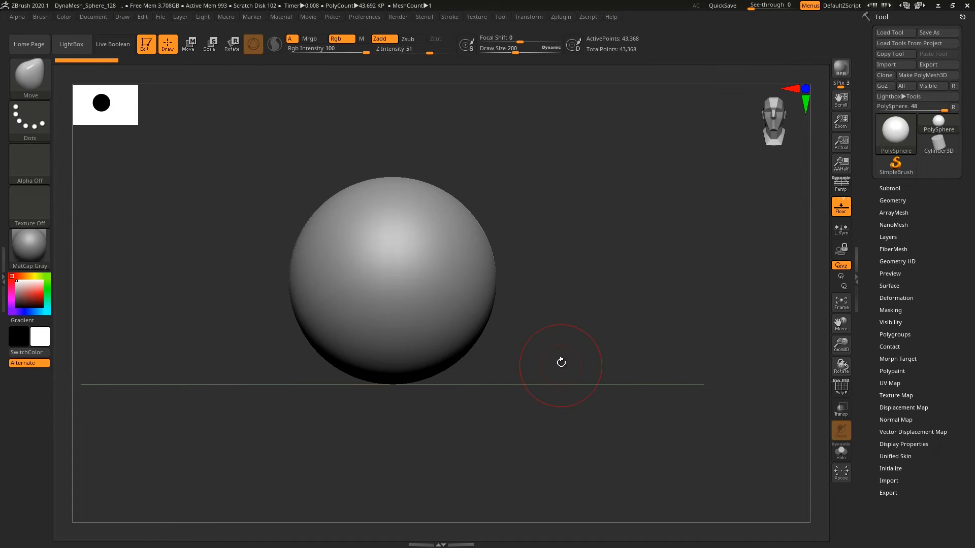
# Step: Isolate the sphere's lower half with a SelectRect selection, and show the whole sphere again
pyautogui.moveTo(562, 432)
pyautogui.keyDown('ctrl'); pyautogui.keyDown('shift'); pyautogui.mouseDown()
pyautogui.moveTo(480, 426)
pyautogui.moveTo(300, 374)
pyautogui.moveTo(236, 347)
pyautogui.moveTo(211, 296)
pyautogui.mouseUp(); pyautogui.keyUp('shift'); pyautogui.keyUp('ctrl')
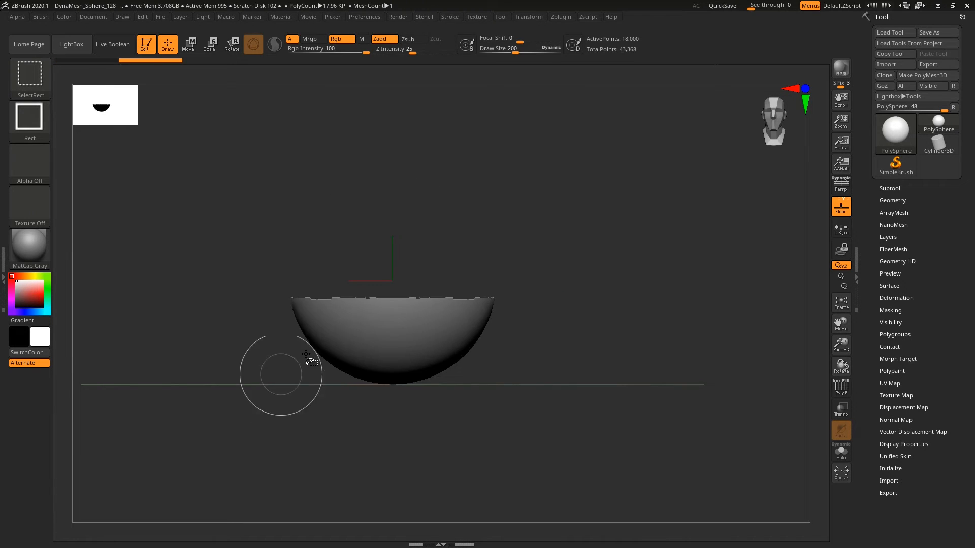
pyautogui.moveTo(341, 326); pyautogui.dragTo(370, 284)
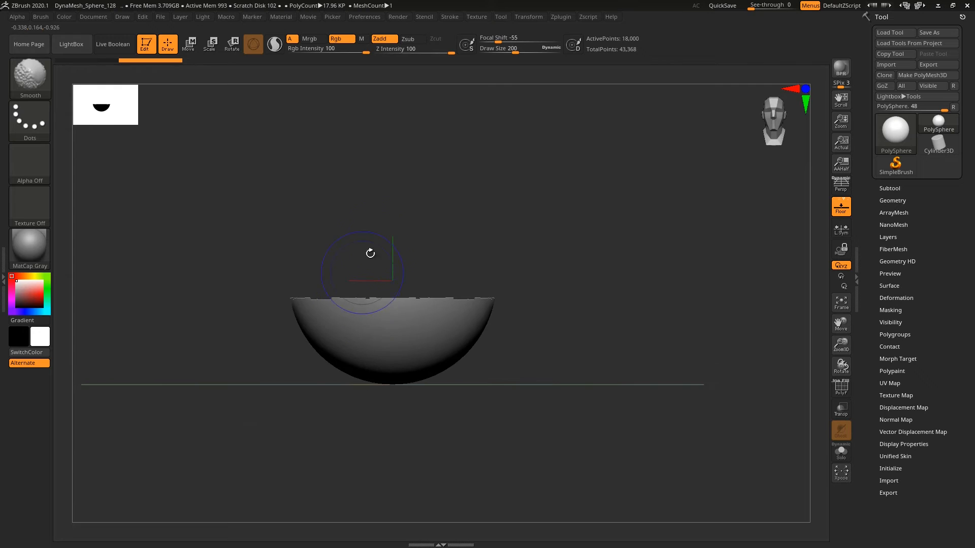
pyautogui.press('ctrl')
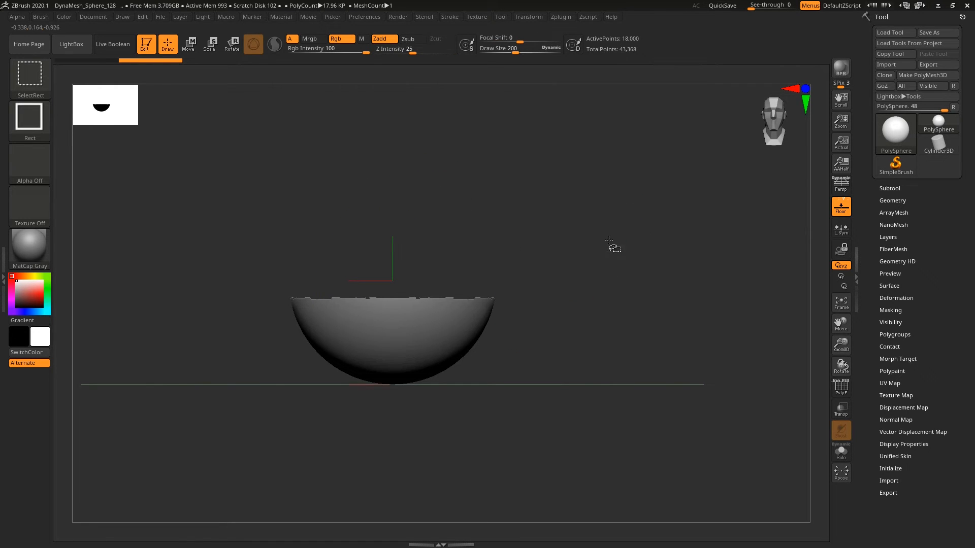
pyautogui.keyDown('ctrl'); pyautogui.keyDown('shift'); pyautogui.click(631, 355); pyautogui.keyUp('shift'); pyautogui.keyUp('ctrl')
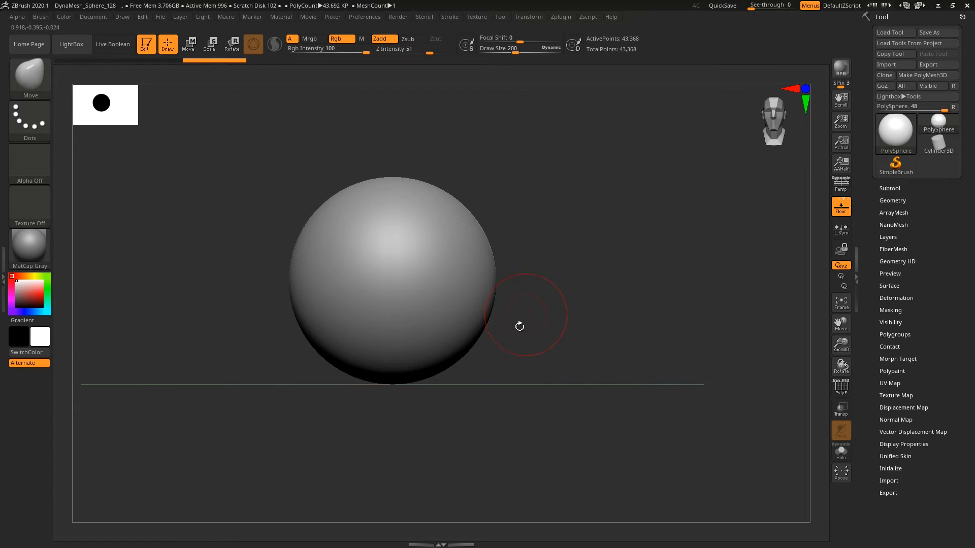
# Step: Hide the sphere's lower half with SelectRect, invert the visibility twice, and unhide everything
pyautogui.moveTo(539, 413)
pyautogui.keyDown('ctrl'); pyautogui.keyDown('shift'); pyautogui.mouseDown()
pyautogui.moveTo(400, 389)
pyautogui.moveTo(283, 351)
pyautogui.moveTo(234, 299)
pyautogui.mouseUp(); pyautogui.keyUp('shift'); pyautogui.keyUp('ctrl')
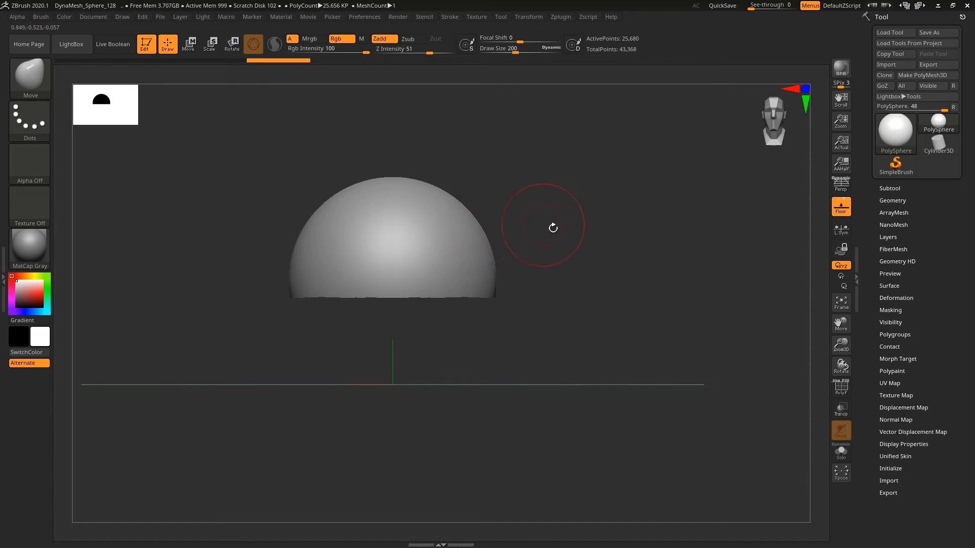
pyautogui.moveTo(612, 173)
pyautogui.keyDown('ctrl'); pyautogui.keyDown('shift'); pyautogui.mouseDown()
pyautogui.moveTo(583, 224)
pyautogui.moveTo(580, 341)
pyautogui.mouseUp(); pyautogui.keyUp('shift'); pyautogui.keyUp('ctrl')
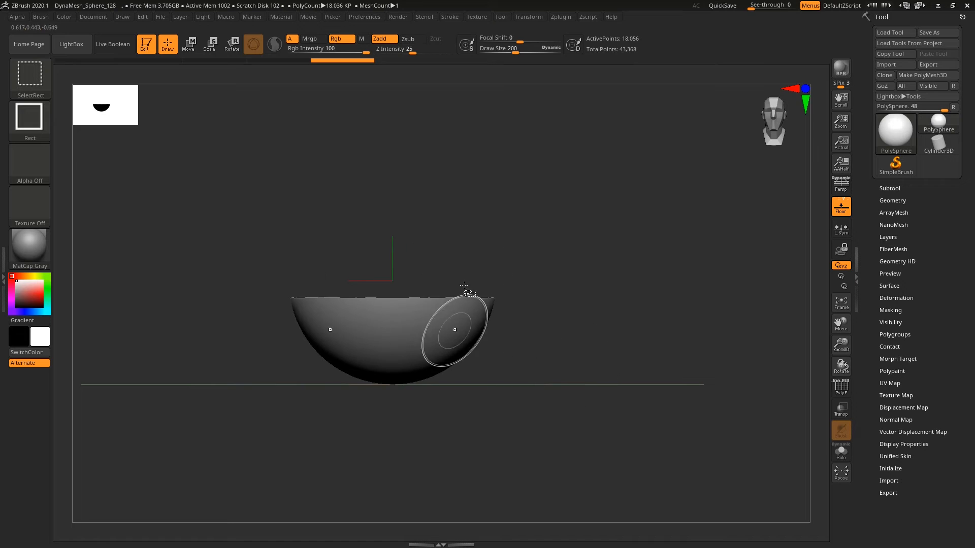
pyautogui.moveTo(644, 208)
pyautogui.keyDown('ctrl'); pyautogui.keyDown('shift'); pyautogui.mouseDown()
pyautogui.moveTo(640, 187)
pyautogui.moveTo(609, 267)
pyautogui.mouseUp(); pyautogui.keyUp('shift'); pyautogui.keyUp('ctrl')
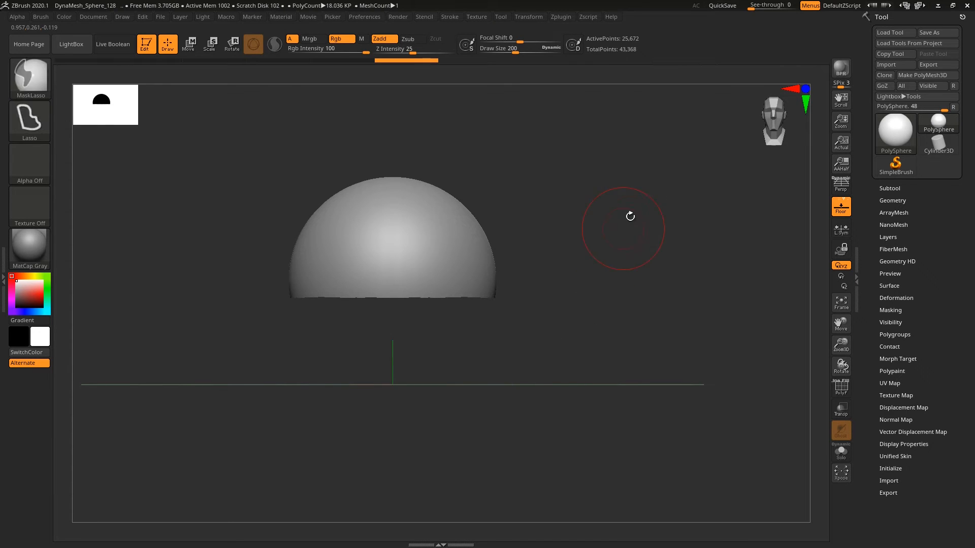
pyautogui.keyDown('ctrl'); pyautogui.keyDown('shift'); pyautogui.click(628, 198); pyautogui.keyUp('shift'); pyautogui.keyUp('ctrl')
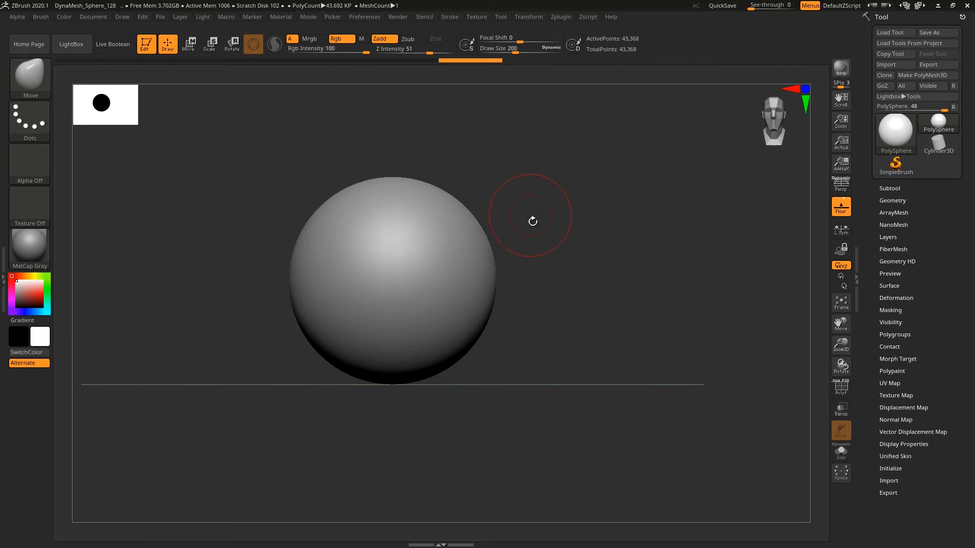
# Step: Replace the SelectRect brush with TrimCurve for cutting the sphere
pyautogui.hotkey('ctrl', 'shift')
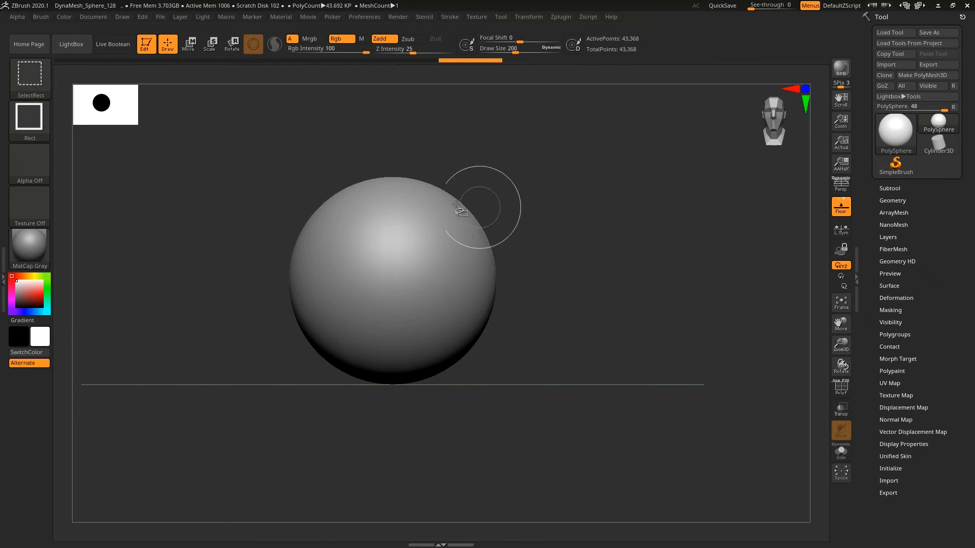
pyautogui.click(29, 75)
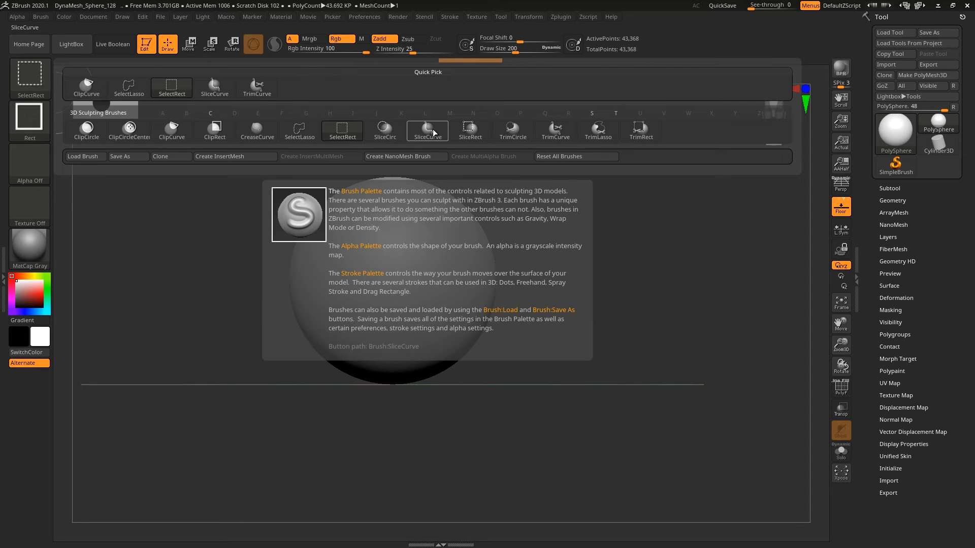
pyautogui.click(555, 131)
pyautogui.keyDown('alt'); pyautogui.moveTo(546, 194); pyautogui.dragTo(562, 201); pyautogui.keyUp('alt')
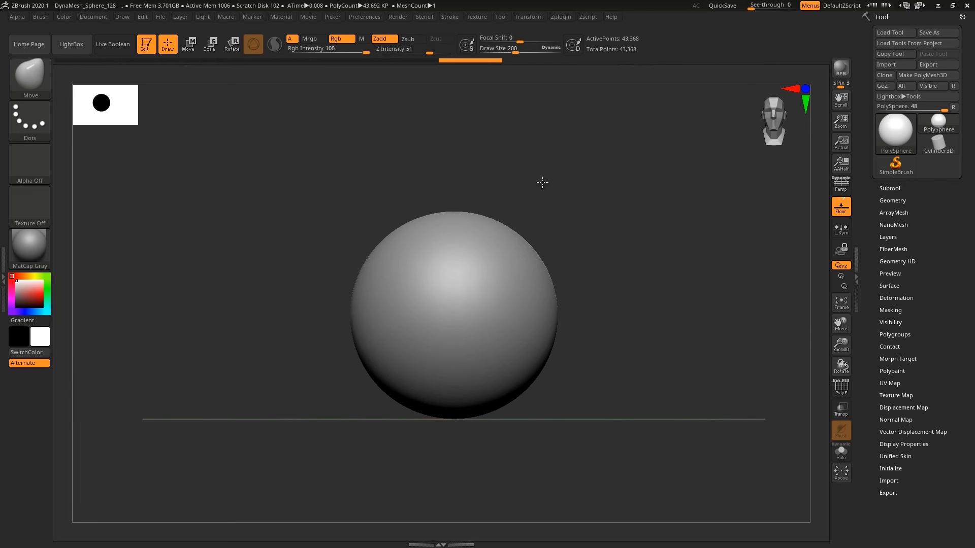
pyautogui.keyDown('ctrl'); pyautogui.moveTo(525, 167); pyautogui.dragTo(540, 178, button='right'); pyautogui.keyUp('ctrl')
pyautogui.keyDown('alt'); pyautogui.moveTo(580, 165); pyautogui.dragTo(523, 190); pyautogui.keyUp('alt')
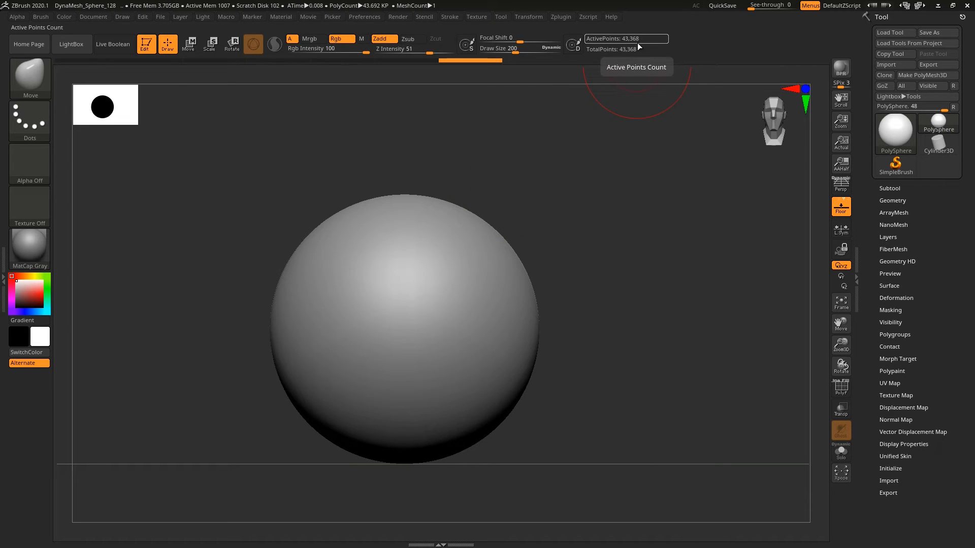
# Step: Try trimming off the sphere's upper part with a diagonal TrimCurve line at a 60-degree angle, and undo the trim
pyautogui.hotkey('ctrl', 'shift')
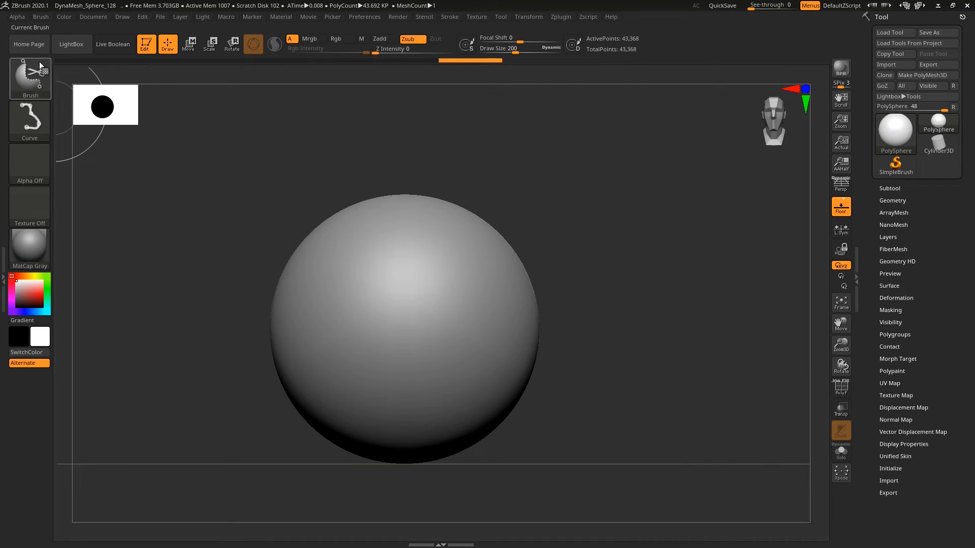
pyautogui.keyDown('ctrl'); pyautogui.keyDown('shift'); pyautogui.moveTo(224, 384); pyautogui.dragTo(641, 140); pyautogui.keyUp('shift'); pyautogui.keyUp('ctrl')
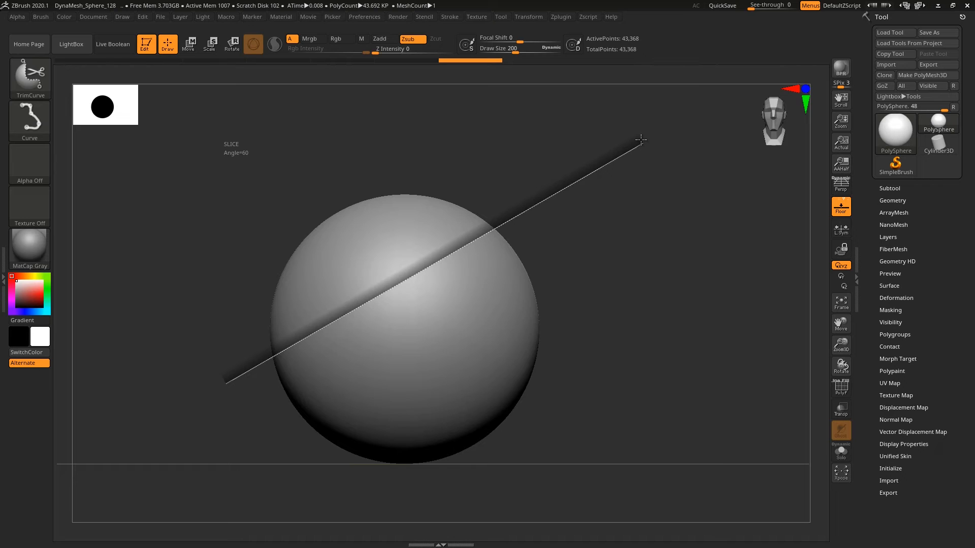
pyautogui.keyDown('ctrl'); pyautogui.keyDown('shift'); pyautogui.moveTo(640, 140); pyautogui.dragTo(640, 142); pyautogui.keyUp('shift'); pyautogui.keyUp('ctrl')
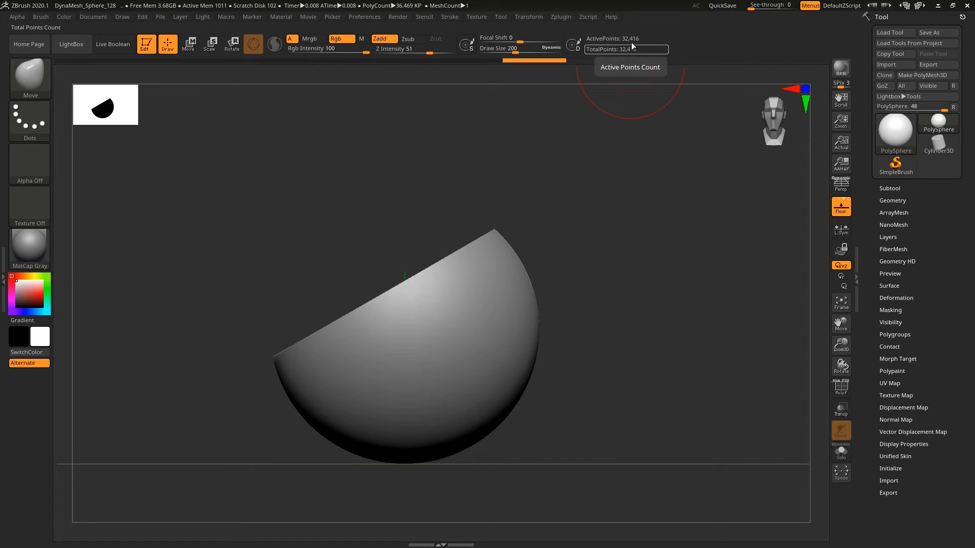
pyautogui.moveTo(595, 138)
pyautogui.mouseDown()
pyautogui.moveTo(458, 284)
pyautogui.moveTo(452, 330)
pyautogui.moveTo(444, 267)
pyautogui.moveTo(457, 264)
pyautogui.mouseUp()
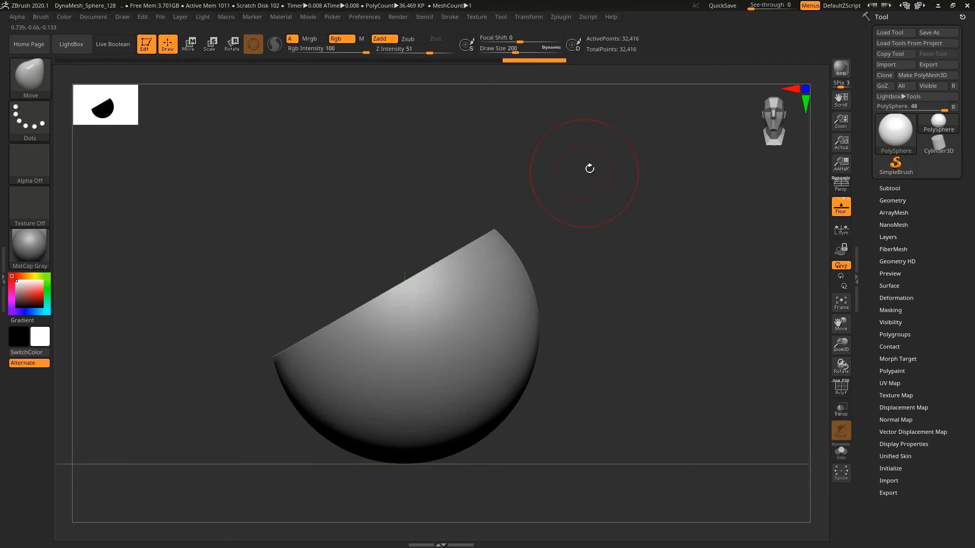
pyautogui.hotkey('ctrl', 'z')
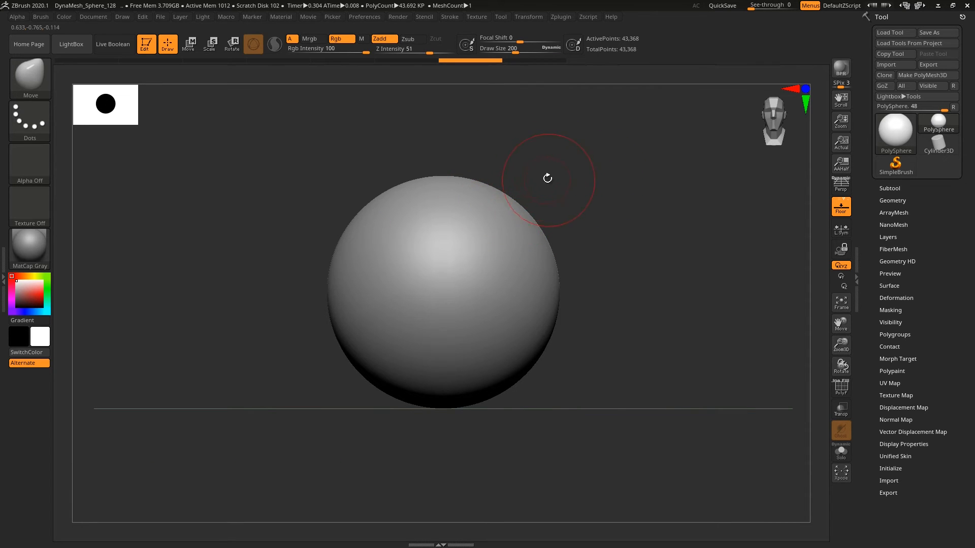
# Step: Switch to the ClipCurve brush, clip off the sphere's upper part along a diagonal line, and undo the clip
pyautogui.keyDown('ctrl'); pyautogui.moveTo(540, 190); pyautogui.dragTo(548, 214, button='right'); pyautogui.keyUp('ctrl')
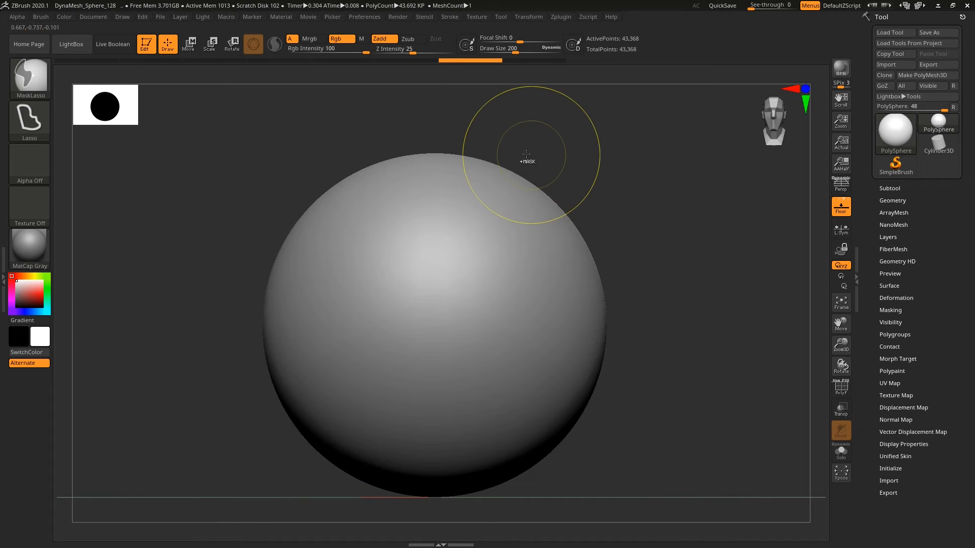
pyautogui.keyDown('ctrl'); pyautogui.keyDown('shift'); pyautogui.click(30, 78); pyautogui.keyUp('shift'); pyautogui.keyUp('ctrl')
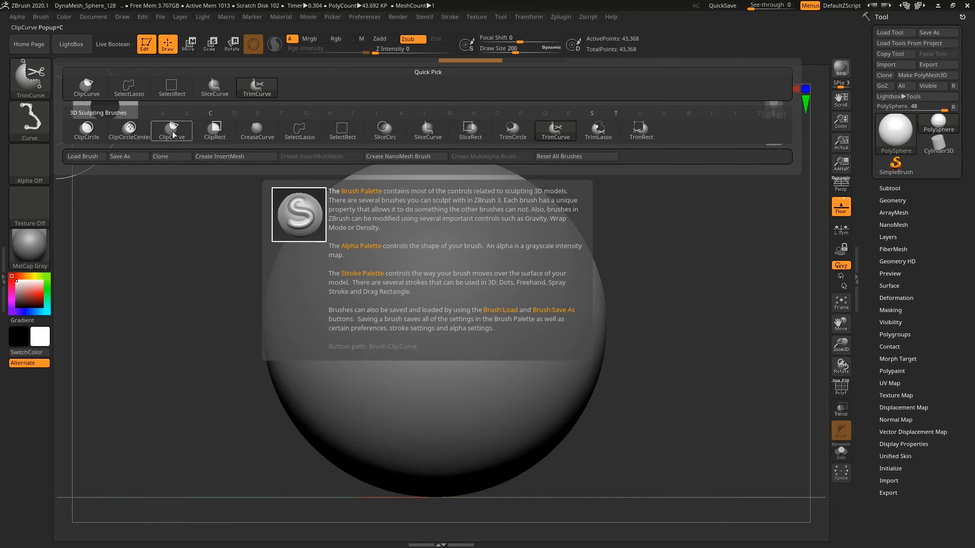
pyautogui.click(172, 131)
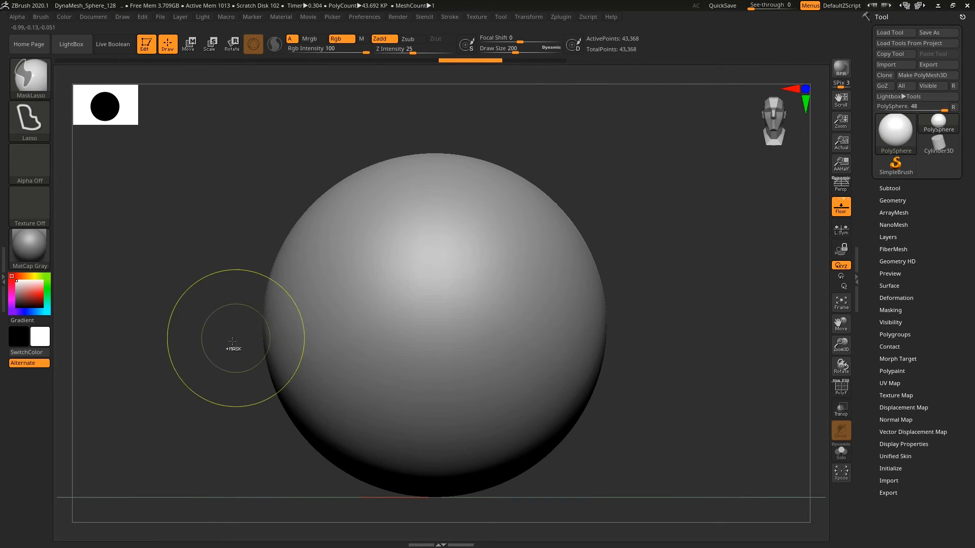
pyautogui.moveTo(222, 360)
pyautogui.keyDown('ctrl'); pyautogui.keyDown('shift'); pyautogui.mouseDown()
pyautogui.moveTo(568, 159)
pyautogui.moveTo(607, 197)
pyautogui.mouseUp(); pyautogui.keyUp('shift'); pyautogui.keyUp('ctrl')
pyautogui.keyDown('ctrl'); pyautogui.keyDown('shift'); pyautogui.moveTo(235, 398); pyautogui.dragTo(589, 154); pyautogui.keyUp('shift'); pyautogui.keyUp('ctrl')
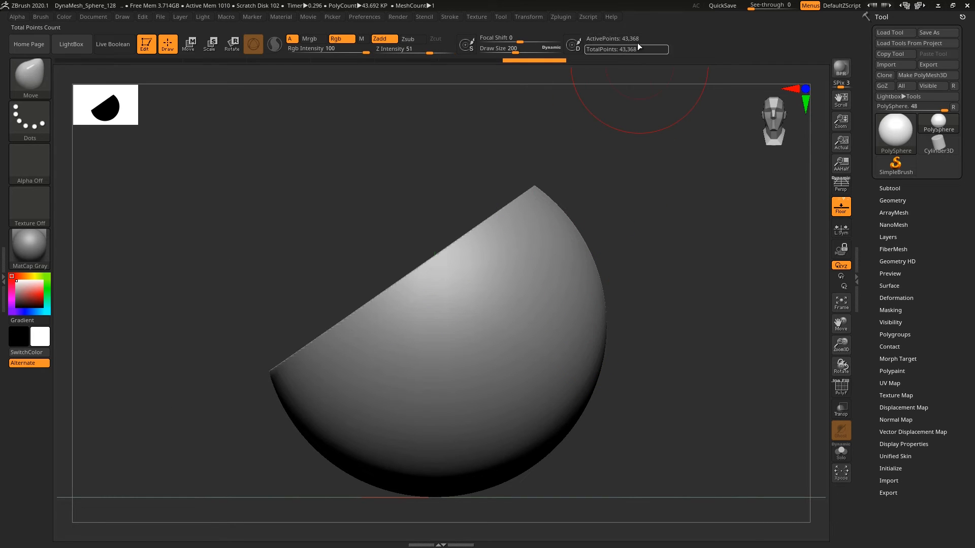
pyautogui.hotkey('ctrl', 'z')
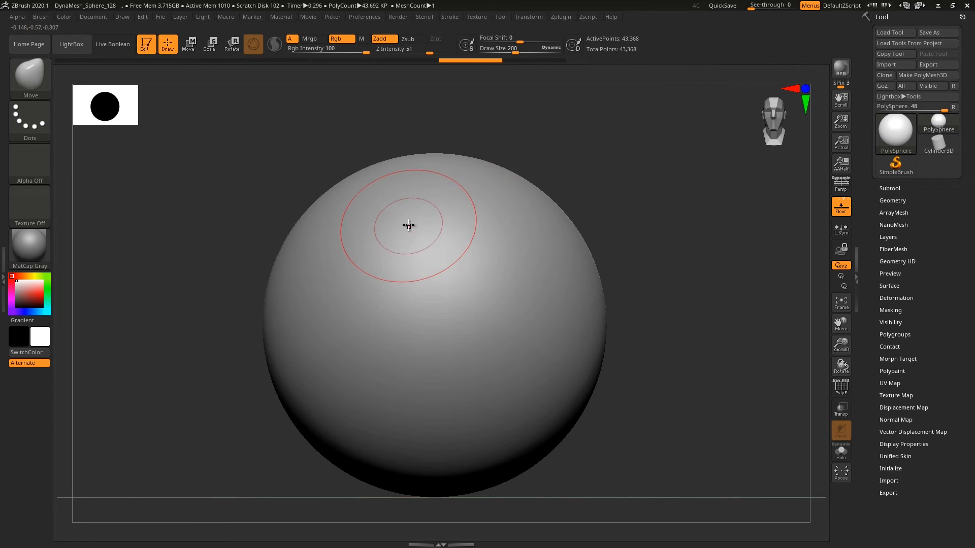
# Step: Clip the sphere's upper part diagonally again, inspect the flat face, and undo the clip
pyautogui.keyDown('ctrl'); pyautogui.keyDown('shift'); pyautogui.moveTo(235, 399); pyautogui.dragTo(580, 139); pyautogui.keyUp('shift'); pyautogui.keyUp('ctrl')
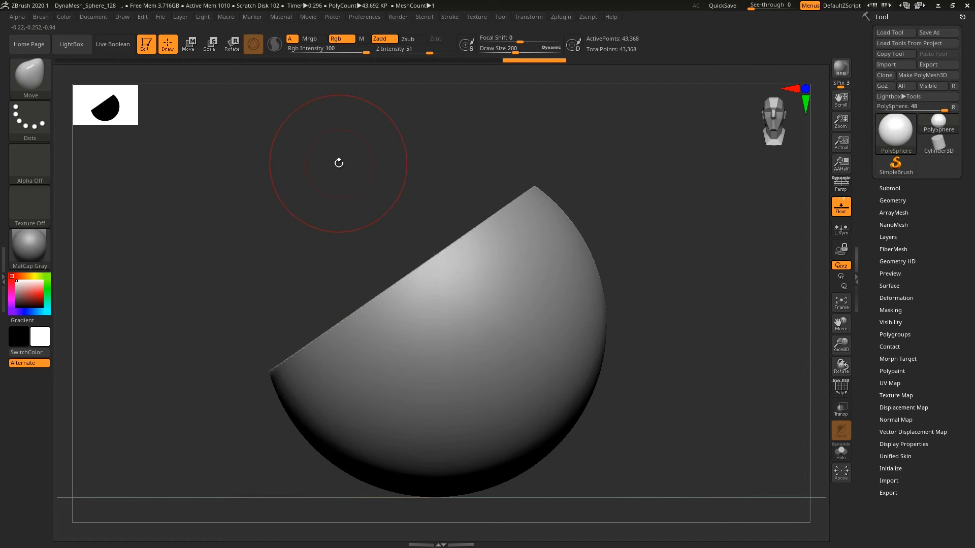
pyautogui.moveTo(398, 274); pyautogui.dragTo(405, 283)
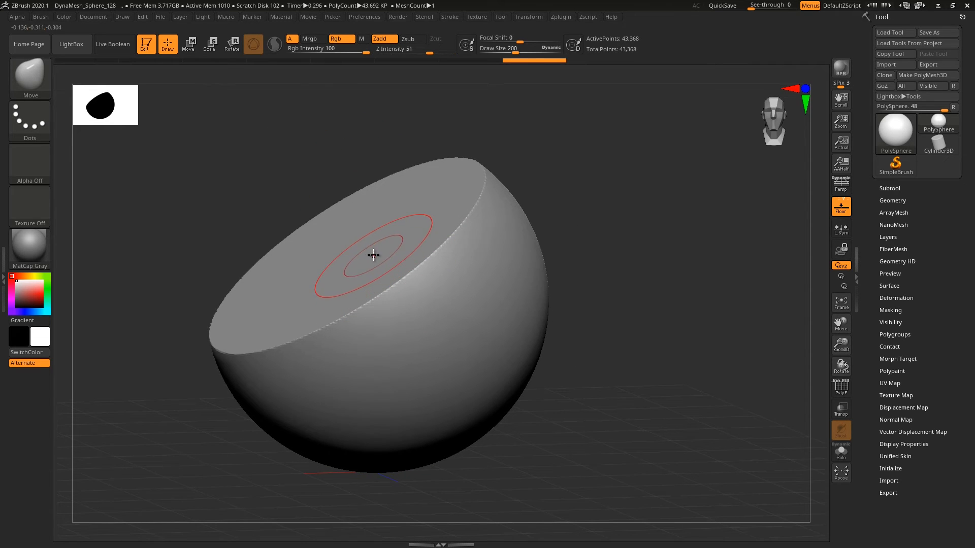
pyautogui.hotkey('ctrl', 'z')
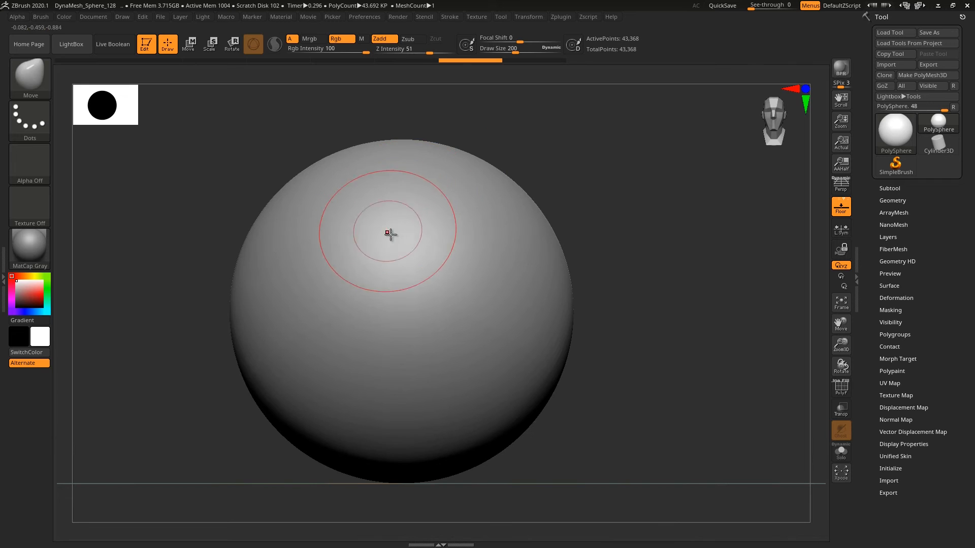
pyautogui.moveTo(415, 232)
pyautogui.keyDown('alt'); pyautogui.mouseDown(button='right')
pyautogui.moveTo(373, 241)
pyautogui.moveTo(425, 217)
pyautogui.mouseUp(button='right'); pyautogui.keyUp('alt')
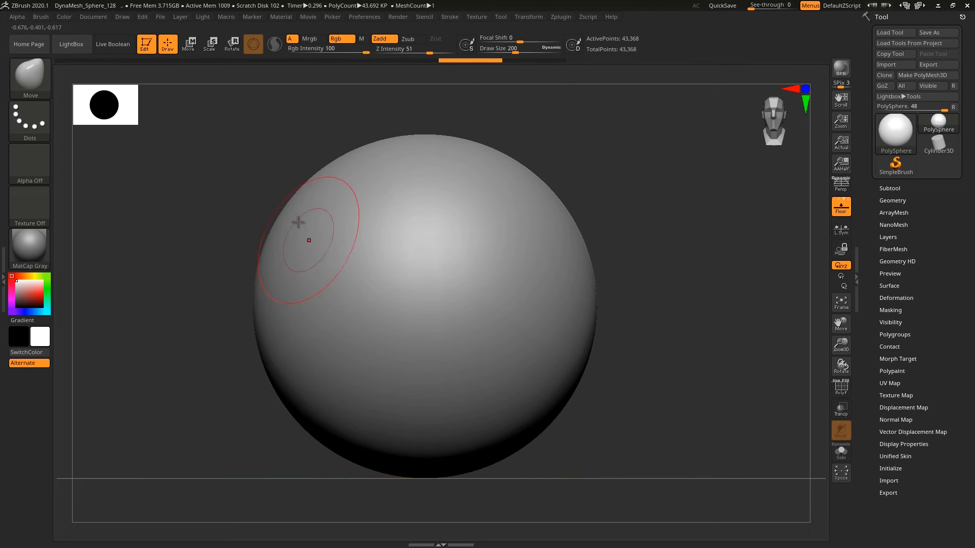
# Step: Turn on the PolyFrame display so the sphere's wireframe and polygroup colour show
pyautogui.click(843, 391)
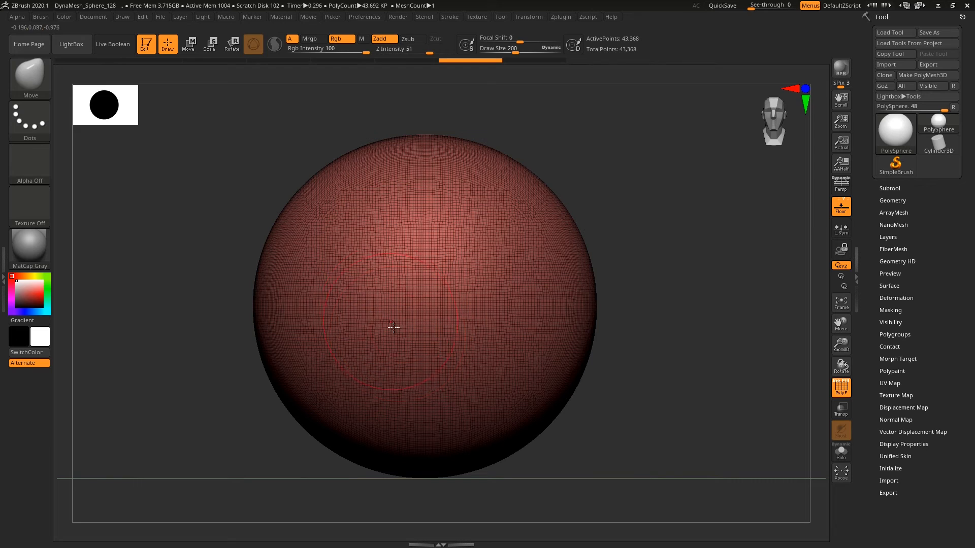
pyautogui.keyDown('ctrl'); pyautogui.moveTo(433, 254); pyautogui.dragTo(450, 231, button='right'); pyautogui.keyUp('ctrl')
pyautogui.press('ctrl')
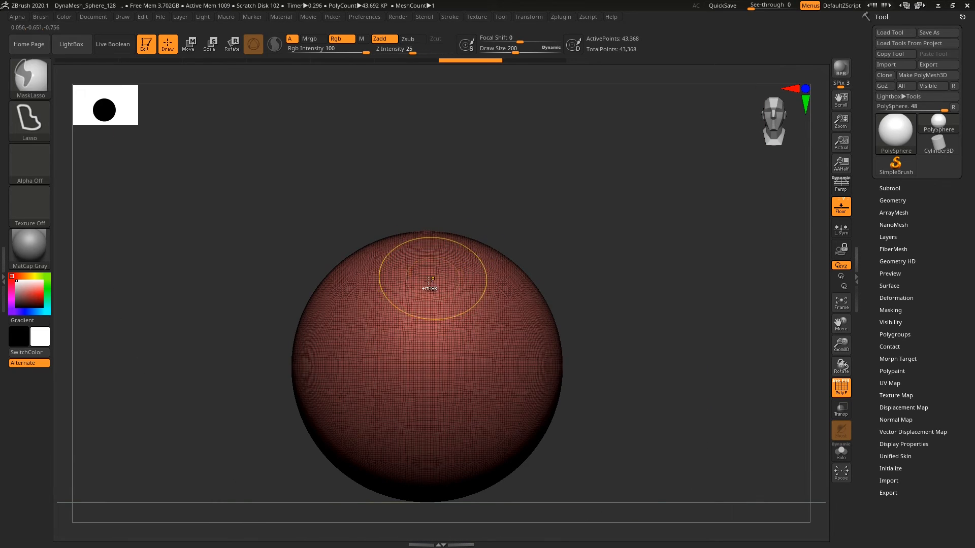
pyautogui.hotkey('ctrl', 'shift')
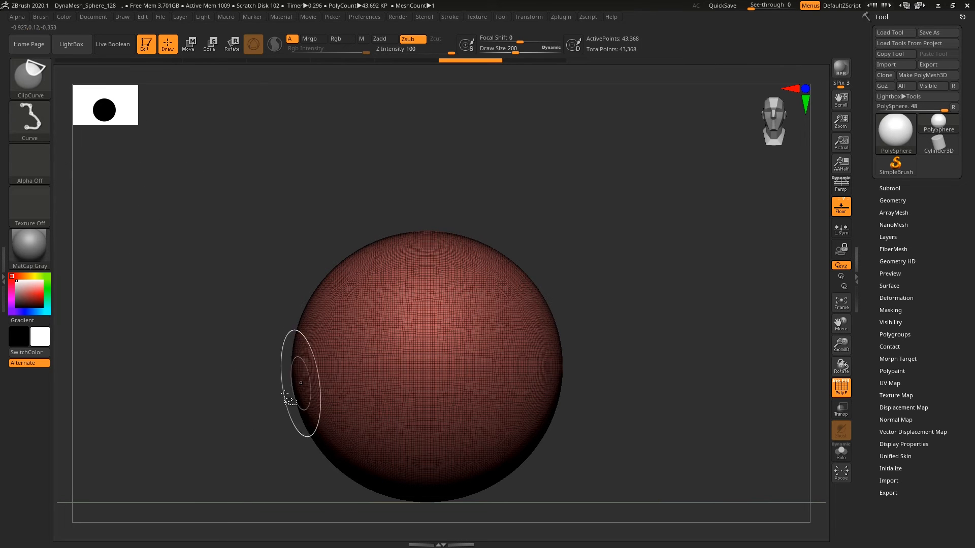
# Step: Clip the wireframed sphere diagonally with ClipCurve, inspect the polygons across the flattened face from several angles, and undo the clip
pyautogui.keyDown('ctrl'); pyautogui.keyDown('shift'); pyautogui.moveTo(254, 416); pyautogui.dragTo(589, 220); pyautogui.keyUp('shift'); pyautogui.keyUp('ctrl')
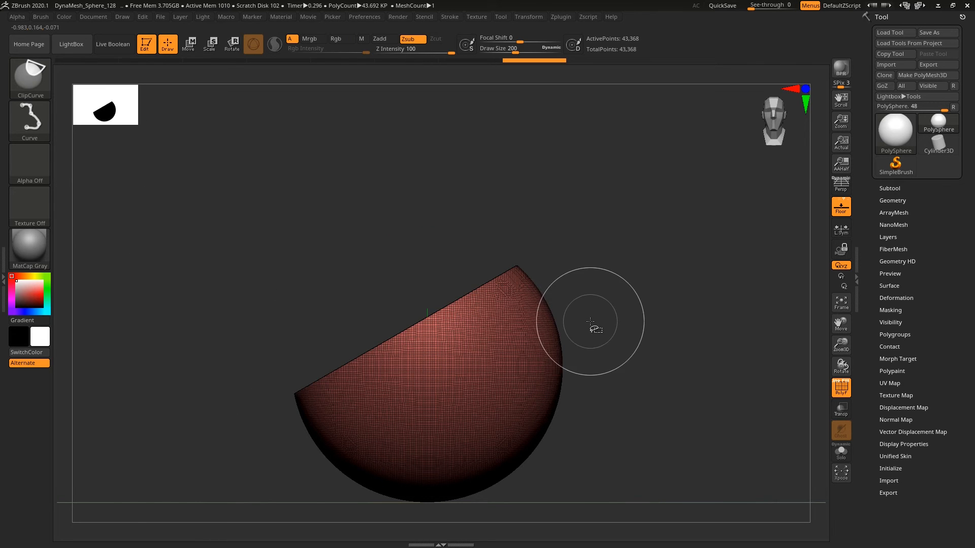
pyautogui.moveTo(427, 310); pyautogui.dragTo(473, 372)
pyautogui.moveTo(472, 372); pyautogui.dragTo(470, 380, button='right')
pyautogui.keyDown('ctrl'); pyautogui.moveTo(370, 332); pyautogui.dragTo(324, 285, button='right'); pyautogui.keyUp('ctrl')
pyautogui.moveTo(348, 349); pyautogui.dragTo(374, 346, button='right')
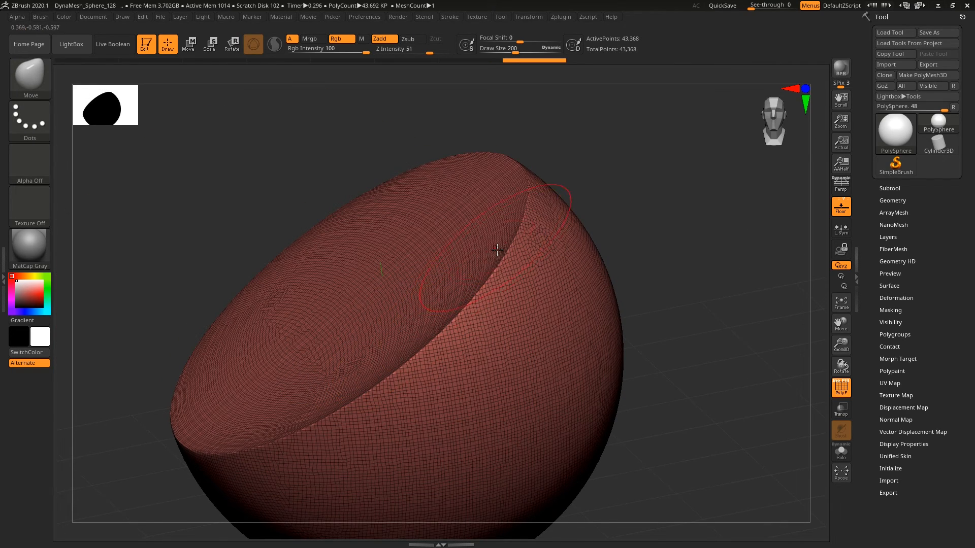
pyautogui.hotkey('ctrl', 'z')
pyautogui.keyDown('shift'); pyautogui.moveTo(425, 246); pyautogui.dragTo(398, 223, button='right'); pyautogui.keyUp('shift')
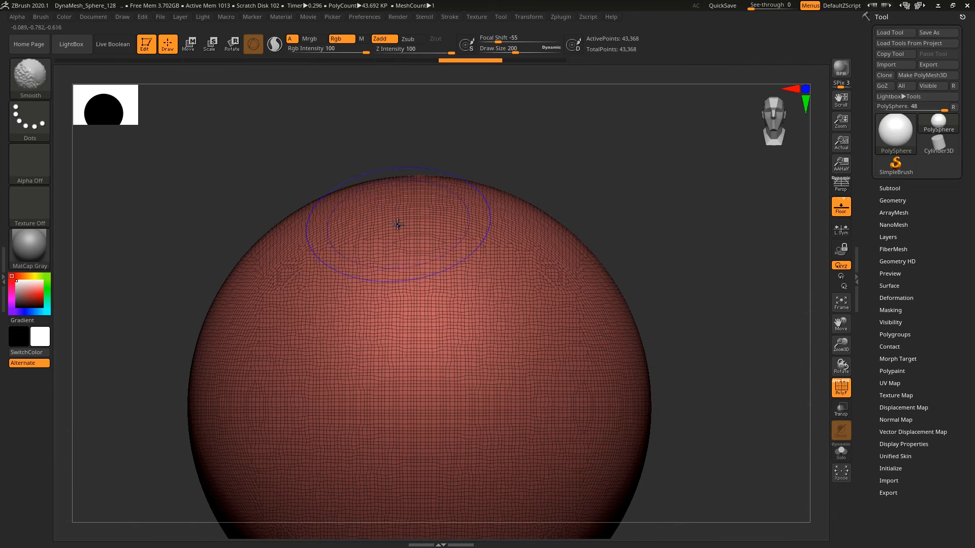
# Step: Switch to TrimCurve, trim off the sphere's upper part along a diagonal line at 60 degrees, and inspect the cut face
pyautogui.keyDown('ctrl'); pyautogui.keyDown('shift'); pyautogui.click(33, 78); pyautogui.keyUp('shift'); pyautogui.keyUp('ctrl')
pyautogui.keyDown('ctrl'); pyautogui.keyDown('shift'); pyautogui.click(552, 133); pyautogui.keyUp('shift'); pyautogui.keyUp('ctrl')
pyautogui.keyDown('alt'); pyautogui.moveTo(446, 300); pyautogui.dragTo(475, 224, button='right'); pyautogui.keyUp('alt')
pyautogui.keyDown('ctrl'); pyautogui.keyDown('shift'); pyautogui.moveTo(169, 401); pyautogui.dragTo(657, 127); pyautogui.keyUp('shift'); pyautogui.keyUp('ctrl')
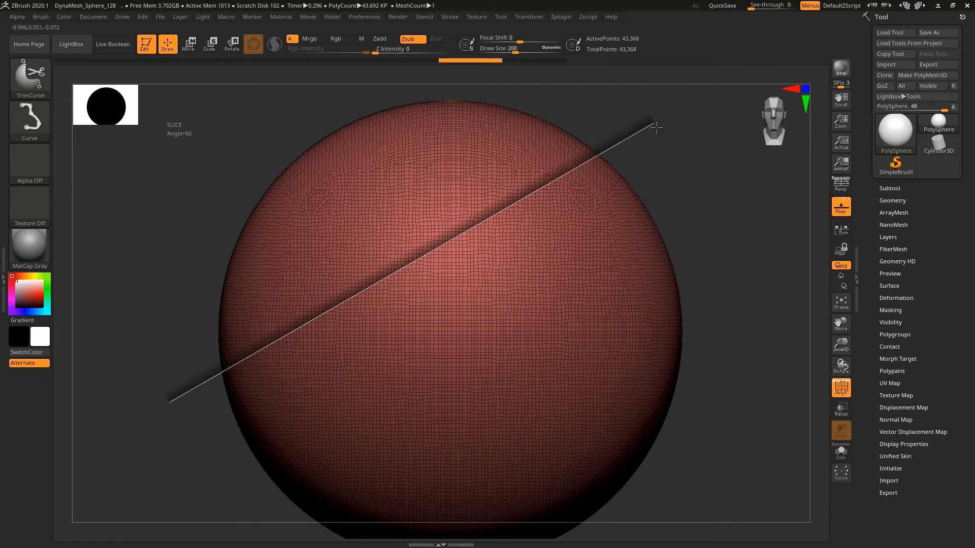
pyautogui.keyDown('ctrl'); pyautogui.keyDown('shift'); pyautogui.moveTo(656, 127); pyautogui.dragTo(656, 128); pyautogui.keyUp('shift'); pyautogui.keyUp('ctrl')
pyautogui.moveTo(472, 206)
pyautogui.mouseDown()
pyautogui.moveTo(449, 270)
pyautogui.moveTo(297, 161)
pyautogui.mouseUp()
pyautogui.moveTo(314, 181)
pyautogui.keyDown('ctrl'); pyautogui.mouseDown(button='right')
pyautogui.moveTo(317, 244)
pyautogui.moveTo(298, 225)
pyautogui.moveTo(307, 235)
pyautogui.moveTo(341, 219)
pyautogui.moveTo(337, 231)
pyautogui.moveTo(357, 248)
pyautogui.moveTo(388, 248)
pyautogui.moveTo(369, 257)
pyautogui.moveTo(353, 248)
pyautogui.moveTo(389, 276)
pyautogui.mouseUp(button='right'); pyautogui.keyUp('ctrl')
pyautogui.moveTo(385, 228)
pyautogui.keyDown('alt'); pyautogui.mouseDown(button='right')
pyautogui.moveTo(478, 242)
pyautogui.moveTo(443, 233)
pyautogui.mouseUp(button='right'); pyautogui.keyUp('alt')
pyautogui.moveTo(439, 305)
pyautogui.keyDown('ctrl'); pyautogui.mouseDown(button='right')
pyautogui.moveTo(435, 233)
pyautogui.moveTo(389, 249)
pyautogui.mouseUp(button='right'); pyautogui.keyUp('ctrl')
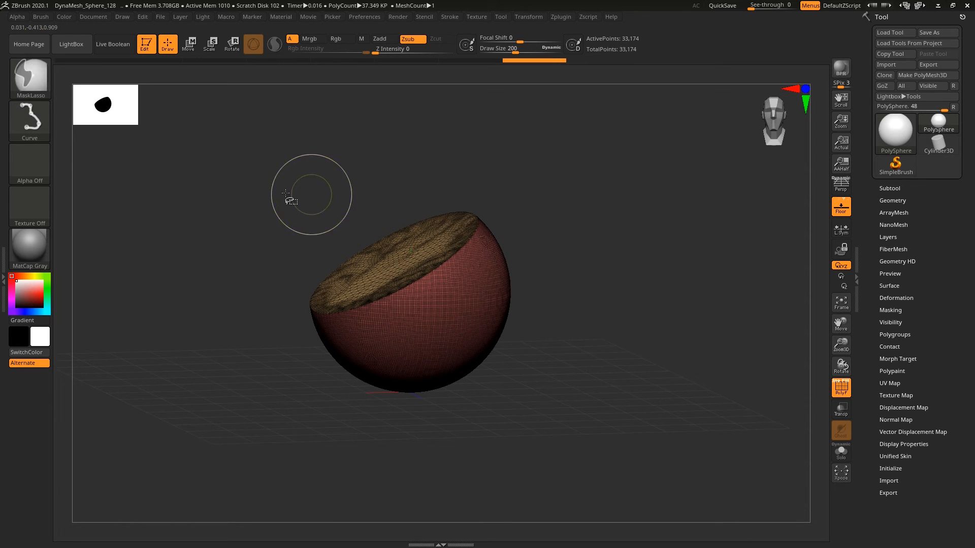
# Step: Switch to the SelectRect brush, isolate the trimmed sphere's lower-right portion with a rectangle, and show the whole mesh again
pyautogui.keyDown('ctrl'); pyautogui.keyDown('shift'); pyautogui.click(29, 80); pyautogui.keyUp('shift'); pyautogui.keyUp('ctrl')
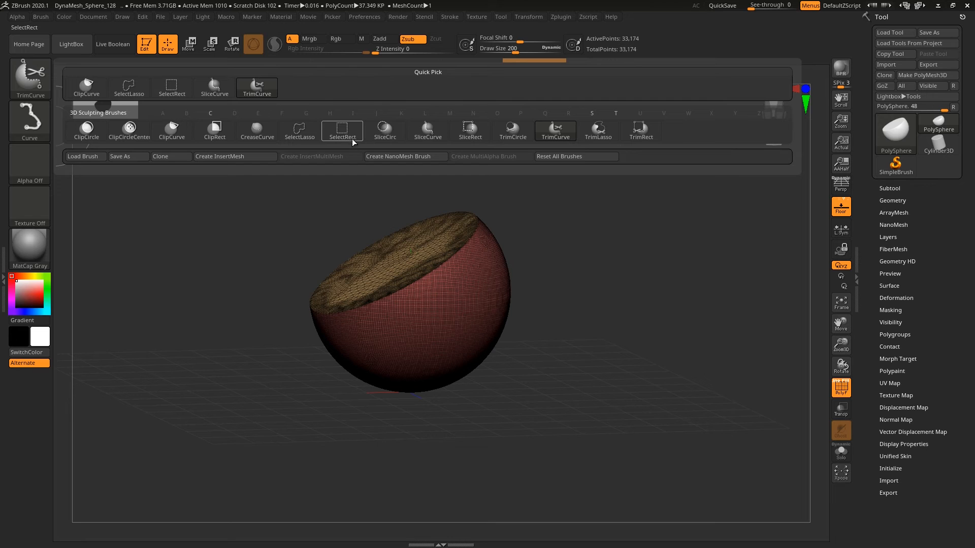
pyautogui.keyDown('ctrl'); pyautogui.keyDown('shift'); pyautogui.click(336, 126); pyautogui.keyUp('shift'); pyautogui.keyUp('ctrl')
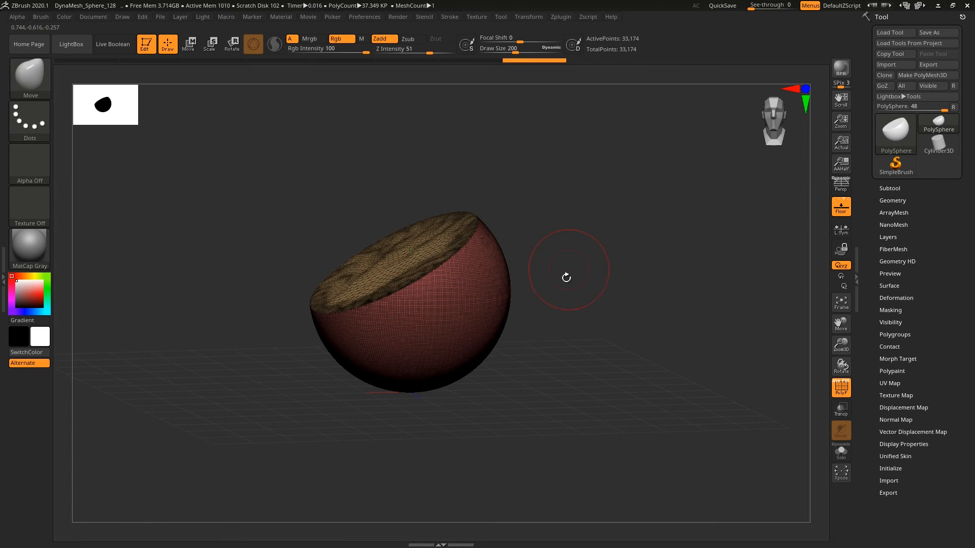
pyautogui.keyDown('shift'); pyautogui.moveTo(566, 277); pyautogui.dragTo(553, 255); pyautogui.keyUp('shift')
pyautogui.keyDown('ctrl'); pyautogui.keyDown('shift'); pyautogui.moveTo(577, 426); pyautogui.dragTo(460, 337); pyautogui.keyUp('shift'); pyautogui.keyUp('ctrl')
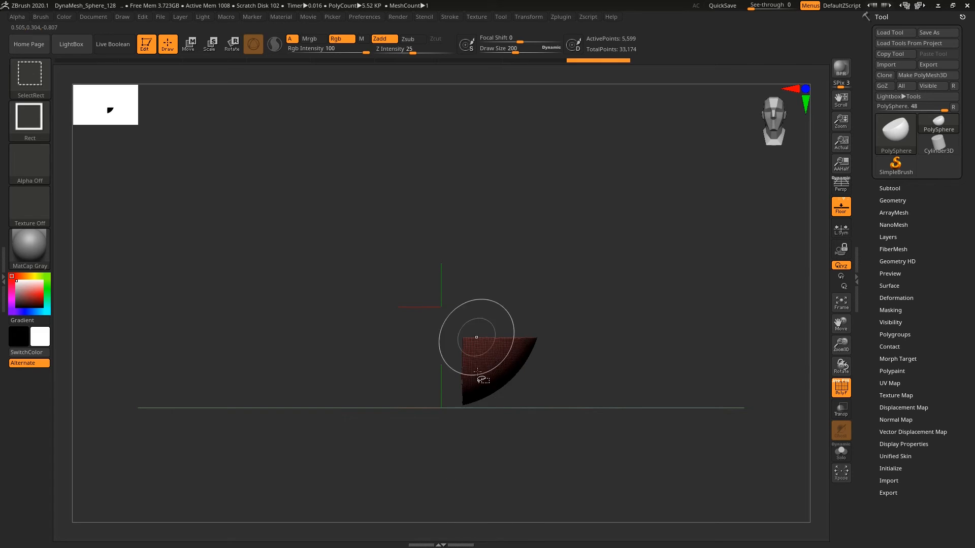
pyautogui.keyDown('ctrl'); pyautogui.keyDown('shift'); pyautogui.click(619, 374); pyautogui.keyUp('shift'); pyautogui.keyUp('ctrl')
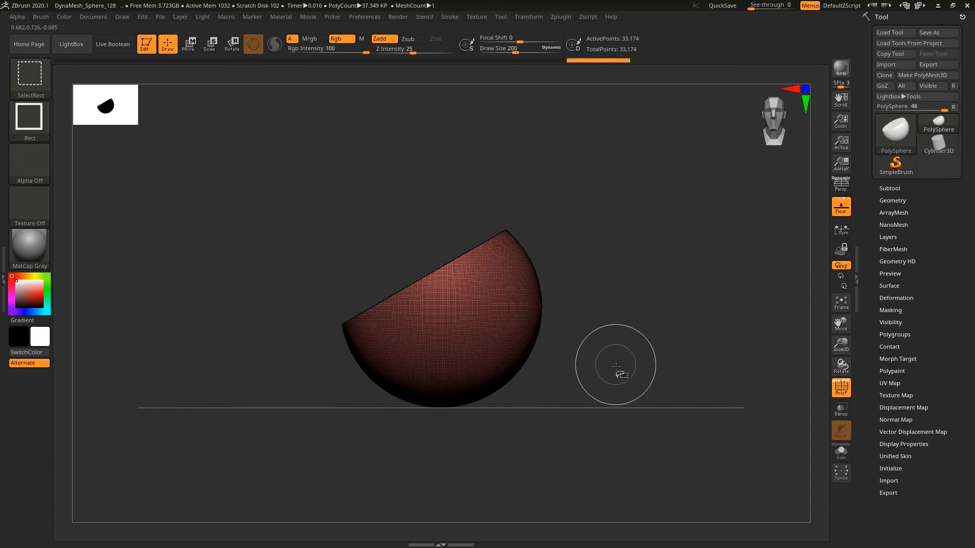
# Step: Isolate the polygroup of the flat cut face, view it alone, and unhide the rest of the mesh
pyautogui.moveTo(462, 293)
pyautogui.mouseDown(button='right')
pyautogui.moveTo(421, 327)
pyautogui.moveTo(468, 300)
pyautogui.mouseUp(button='right')
pyautogui.hotkey('ctrl', 'shift')
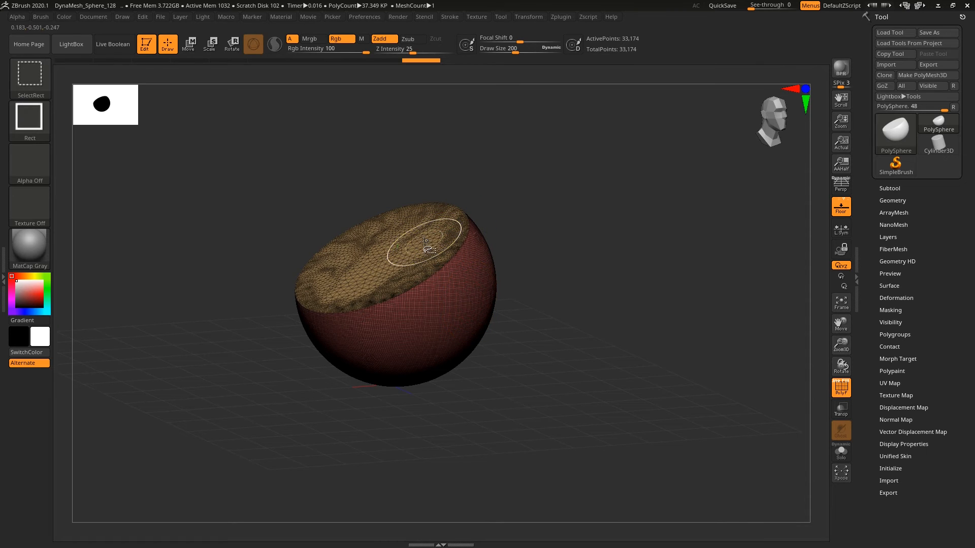
pyautogui.keyDown('ctrl'); pyautogui.keyDown('shift'); pyautogui.click(386, 258); pyautogui.keyUp('shift'); pyautogui.keyUp('ctrl')
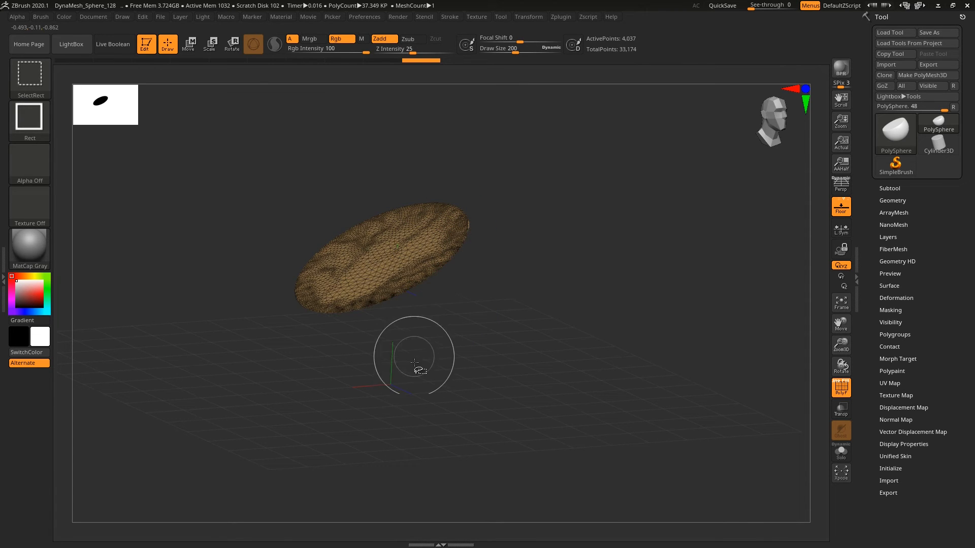
pyautogui.moveTo(410, 357)
pyautogui.mouseDown(button='right')
pyautogui.moveTo(361, 239)
pyautogui.moveTo(395, 272)
pyautogui.mouseUp(button='right')
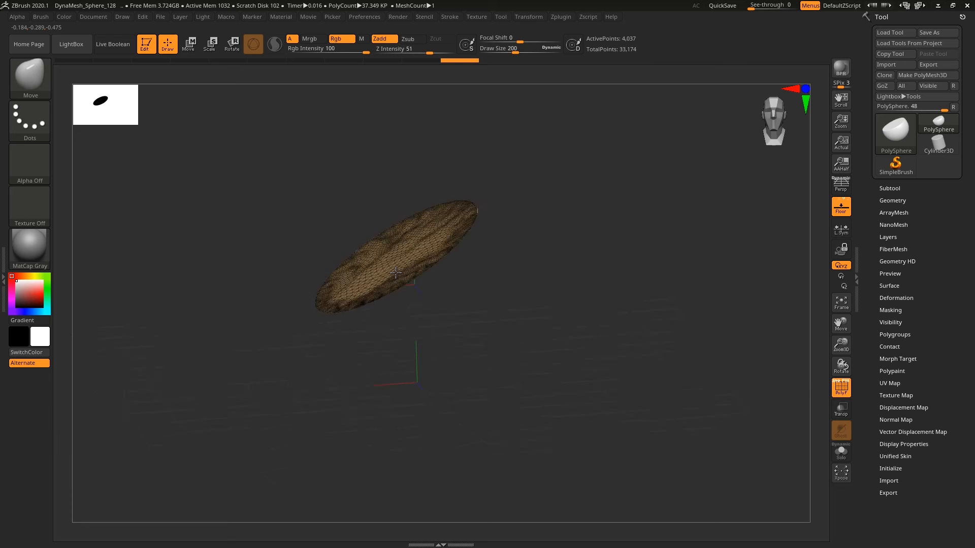
pyautogui.keyDown('ctrl'); pyautogui.keyDown('shift'); pyautogui.click(566, 186); pyautogui.keyUp('shift'); pyautogui.keyUp('ctrl')
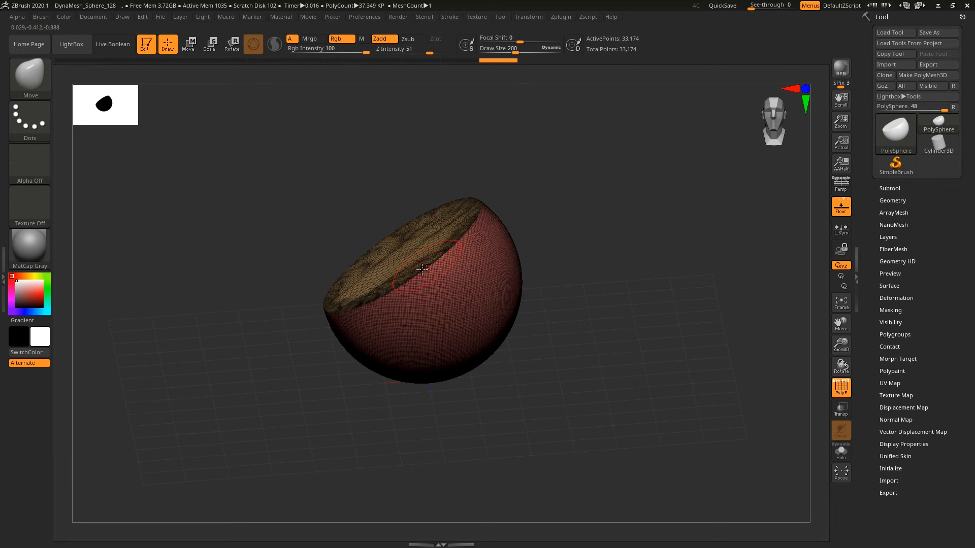
# Step: Isolate the curved red polygroup, invert the visibility, and show the complete trimmed sphere in a straight front view
pyautogui.moveTo(423, 269)
pyautogui.mouseDown(button='right')
pyautogui.moveTo(457, 303)
pyautogui.moveTo(424, 263)
pyautogui.moveTo(431, 269)
pyautogui.mouseUp(button='right')
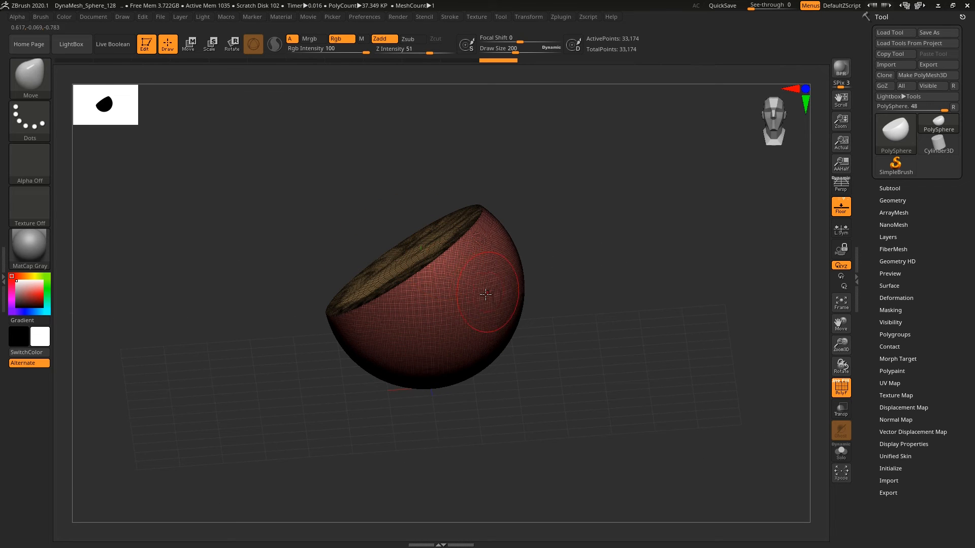
pyautogui.keyDown('ctrl'); pyautogui.keyDown('shift'); pyautogui.click(482, 304); pyautogui.keyUp('shift'); pyautogui.keyUp('ctrl')
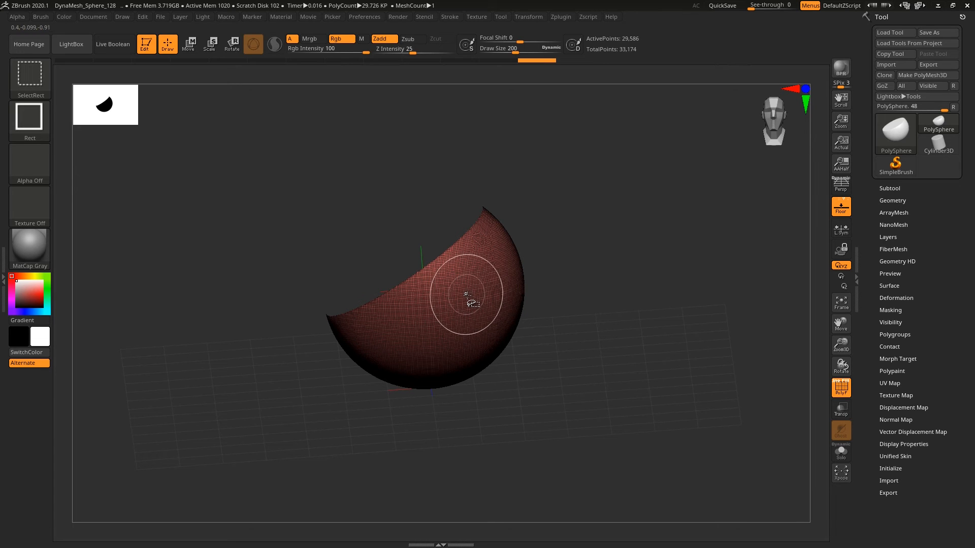
pyautogui.keyDown('ctrl'); pyautogui.keyDown('shift'); pyautogui.click(467, 297); pyautogui.keyUp('shift'); pyautogui.keyUp('ctrl')
pyautogui.keyDown('ctrl'); pyautogui.keyDown('shift'); pyautogui.click(485, 341); pyautogui.keyUp('shift'); pyautogui.keyUp('ctrl')
pyautogui.moveTo(523, 192)
pyautogui.keyDown('shift'); pyautogui.mouseDown()
pyautogui.moveTo(525, 205)
pyautogui.moveTo(421, 257)
pyautogui.moveTo(383, 258)
pyautogui.mouseUp(); pyautogui.keyUp('shift')
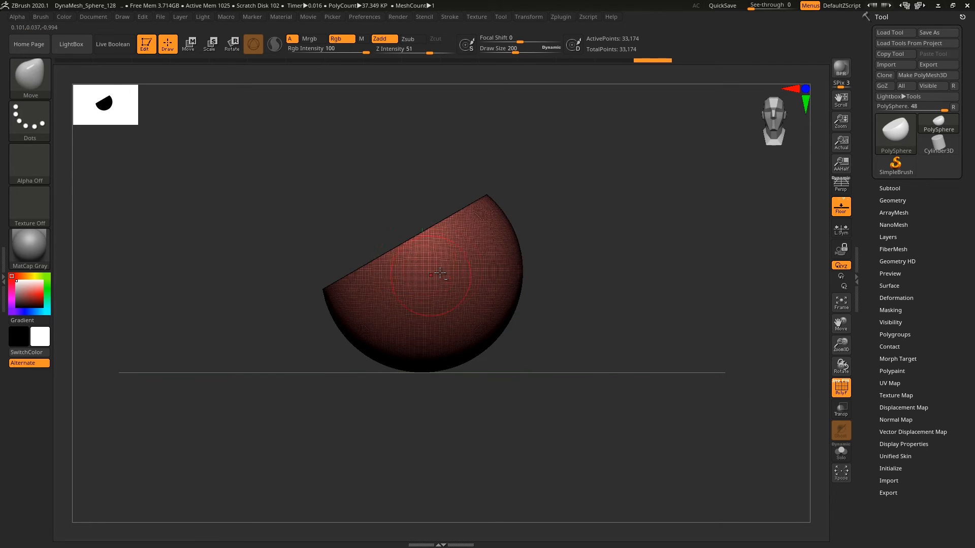
# Step: Switch to the SliceCurve brush and isolate the trimmed sphere's curved red polygroup
pyautogui.moveTo(422, 269); pyautogui.dragTo(427, 187, button='right')
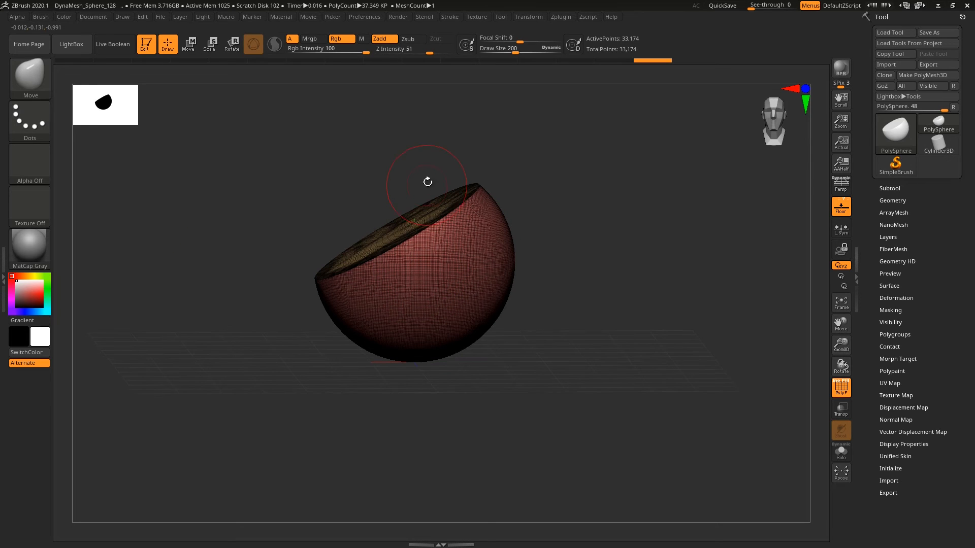
pyautogui.hotkey('ctrl', 'shift')
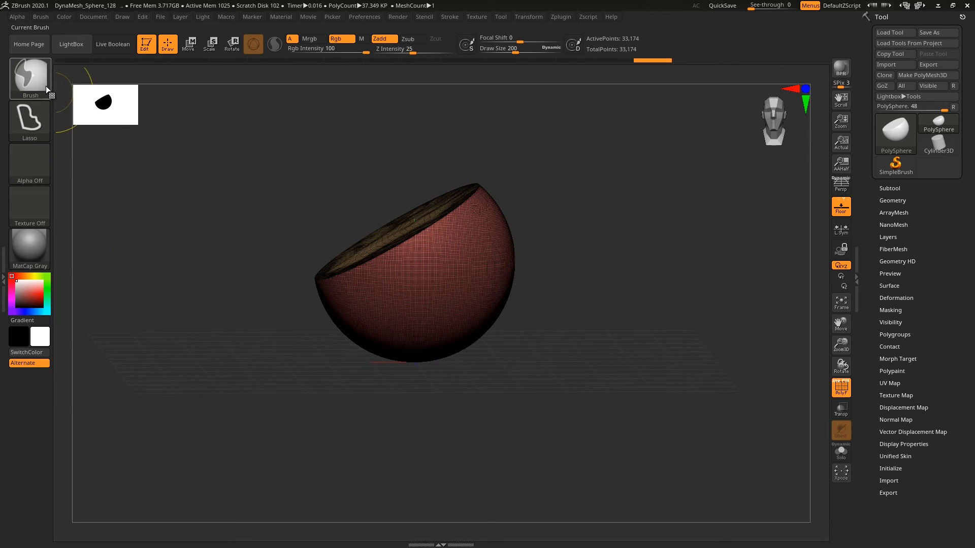
pyautogui.moveTo(41, 79)
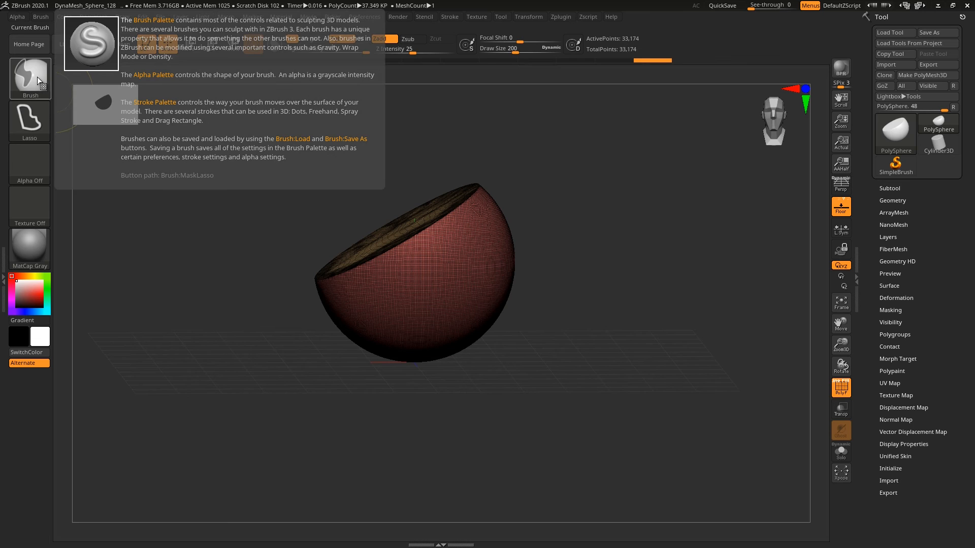
pyautogui.keyDown('ctrl'); pyautogui.keyDown('shift'); pyautogui.click(34, 72); pyautogui.keyUp('shift'); pyautogui.keyUp('ctrl')
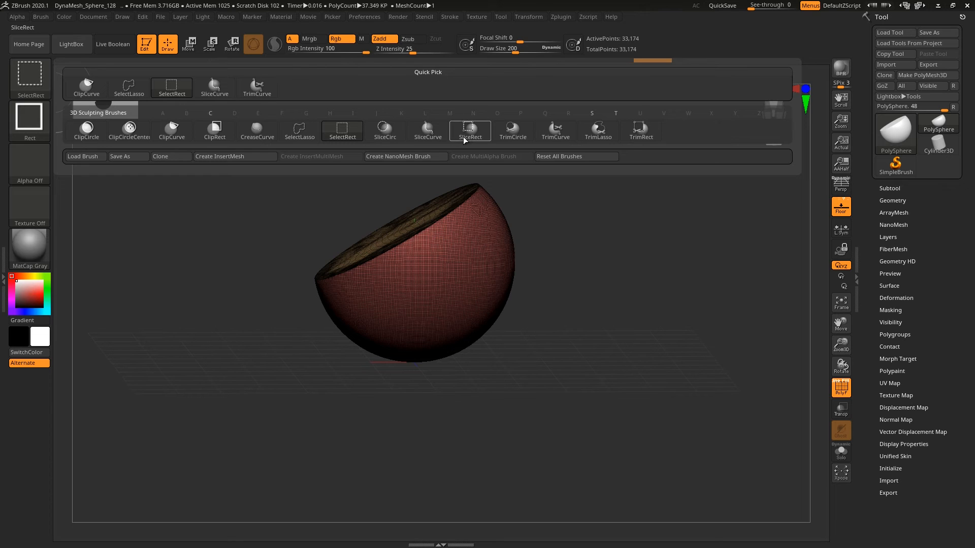
pyautogui.moveTo(433, 134)
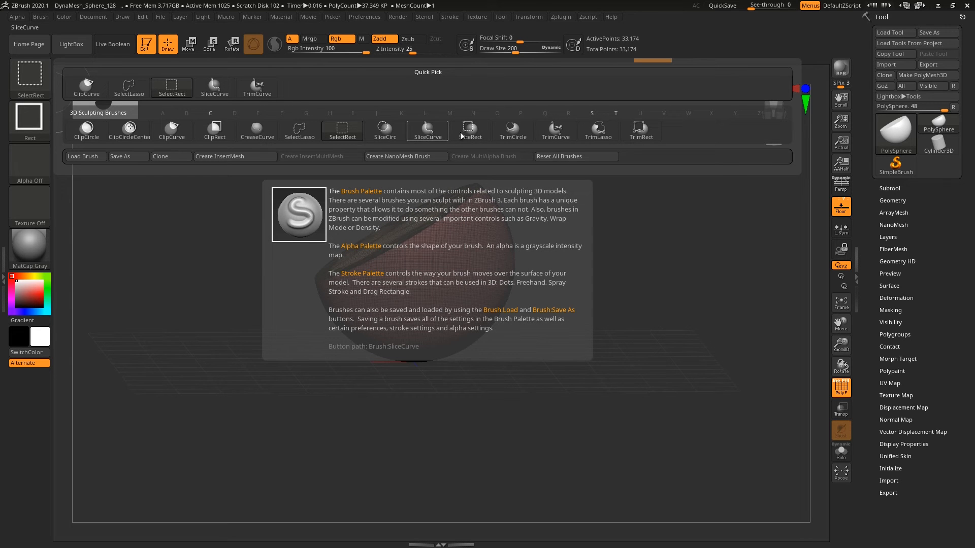
pyautogui.moveTo(565, 135)
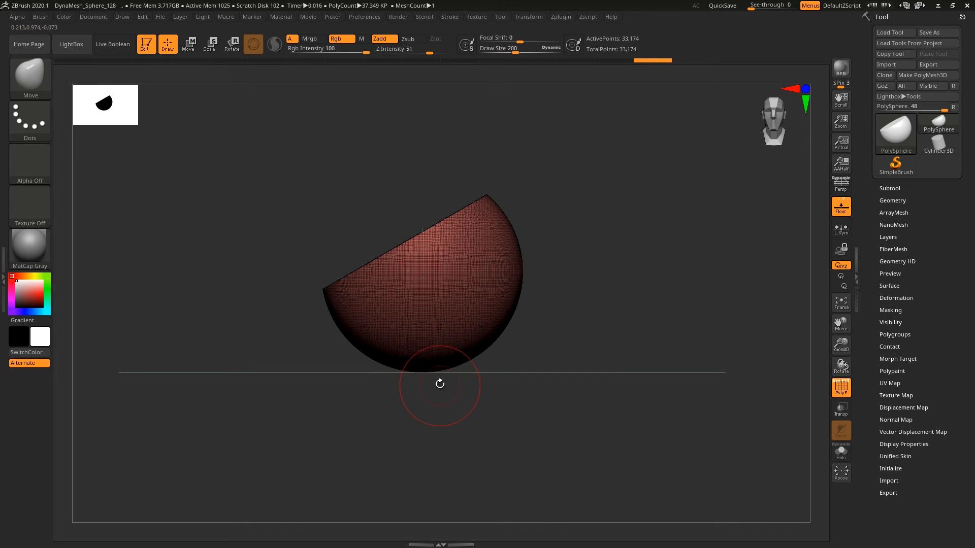
pyautogui.moveTo(421, 233)
pyautogui.mouseDown()
pyautogui.moveTo(435, 243)
pyautogui.moveTo(429, 278)
pyautogui.mouseUp()
pyautogui.press('ctrl')
pyautogui.keyDown('ctrl'); pyautogui.keyDown('shift'); pyautogui.click(427, 279); pyautogui.keyUp('shift'); pyautogui.keyUp('ctrl')
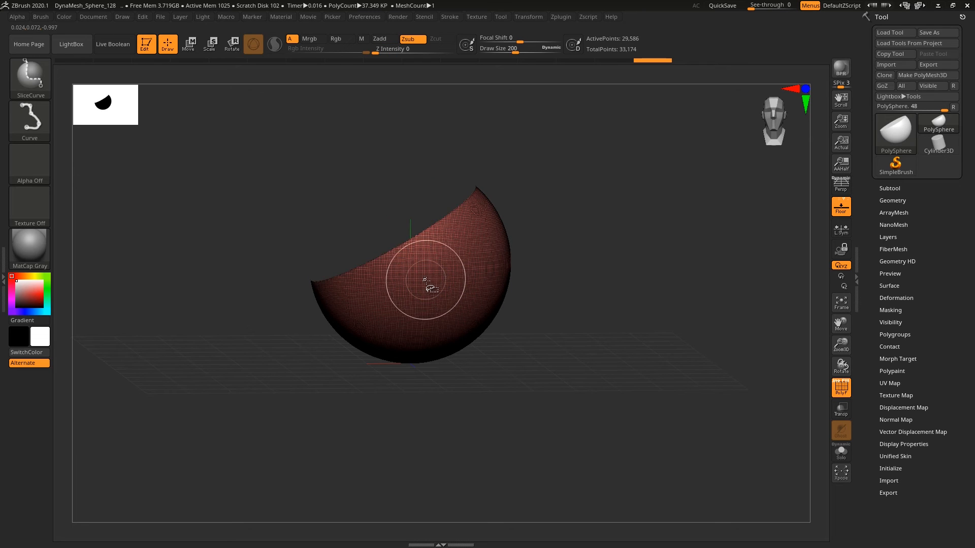
# Step: Slice the isolated curved surface along a straight vertical line through its middle
pyautogui.keyDown('shift'); pyautogui.moveTo(397, 241); pyautogui.dragTo(385, 237); pyautogui.keyUp('shift')
pyautogui.moveTo(418, 418)
pyautogui.keyDown('ctrl'); pyautogui.keyDown('shift'); pyautogui.mouseDown()
pyautogui.moveTo(432, 369)
pyautogui.moveTo(409, 202)
pyautogui.mouseUp(); pyautogui.keyUp('shift'); pyautogui.keyUp('ctrl')
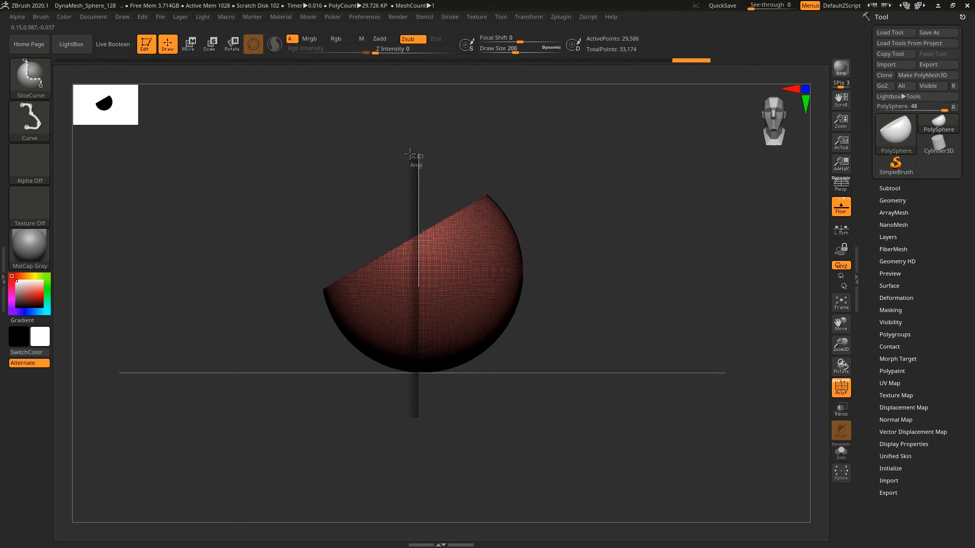
pyautogui.keyDown('ctrl'); pyautogui.keyDown('shift'); pyautogui.moveTo(409, 154); pyautogui.dragTo(409, 154); pyautogui.keyUp('shift'); pyautogui.keyUp('ctrl')
pyautogui.moveTo(404, 264)
pyautogui.mouseDown(button='right')
pyautogui.moveTo(427, 271)
pyautogui.moveTo(408, 263)
pyautogui.mouseUp(button='right')
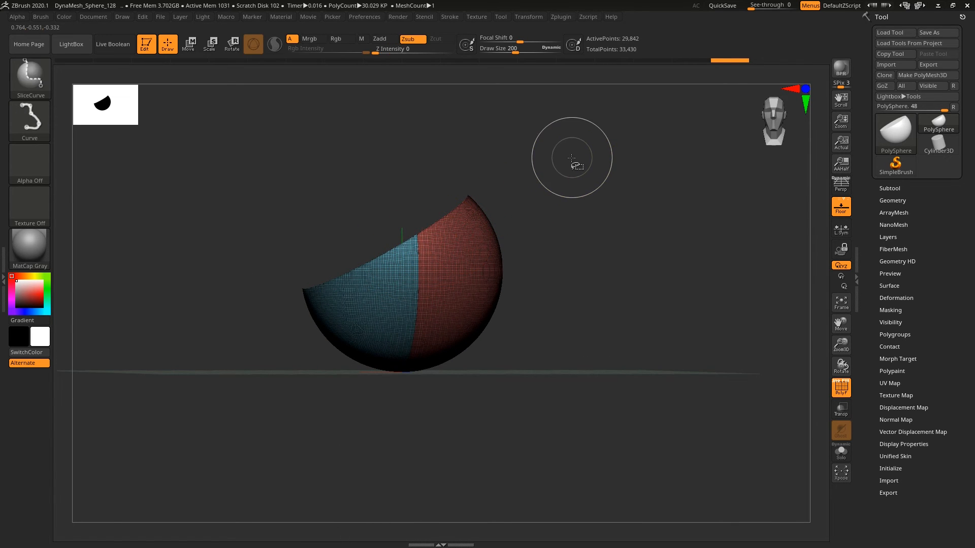
# Step: Show the whole mesh and slice the red portion along a diagonal descending from upper left to lower right
pyautogui.keyDown('ctrl'); pyautogui.moveTo(571, 167); pyautogui.dragTo(576, 203); pyautogui.keyUp('ctrl')
pyautogui.moveTo(409, 240)
pyautogui.mouseDown(button='right')
pyautogui.moveTo(435, 269)
pyautogui.moveTo(388, 239)
pyautogui.moveTo(421, 244)
pyautogui.moveTo(470, 271)
pyautogui.mouseUp(button='right')
pyautogui.keyDown('ctrl'); pyautogui.keyDown('shift'); pyautogui.moveTo(574, 323); pyautogui.dragTo(377, 174); pyautogui.keyUp('shift'); pyautogui.keyUp('ctrl')
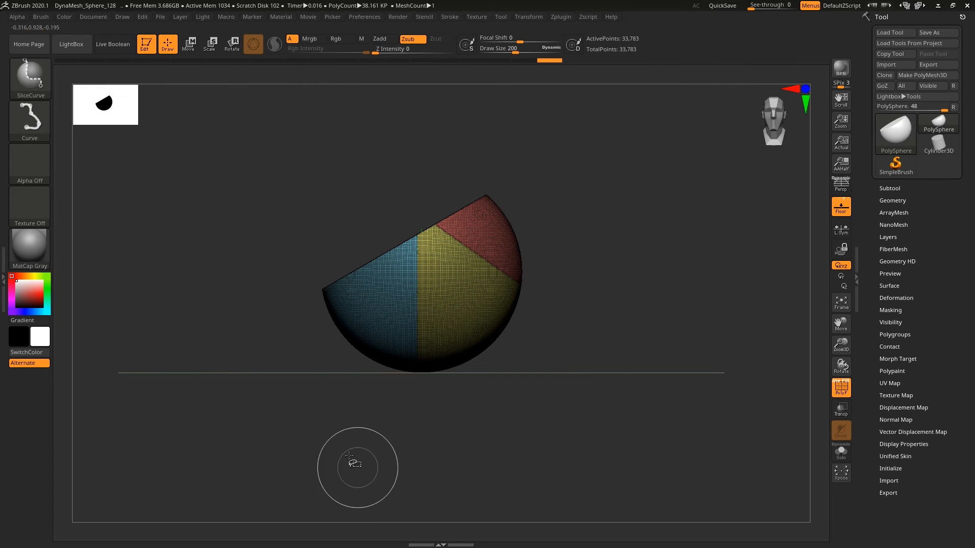
pyautogui.moveTo(403, 217); pyautogui.dragTo(437, 248, button='right')
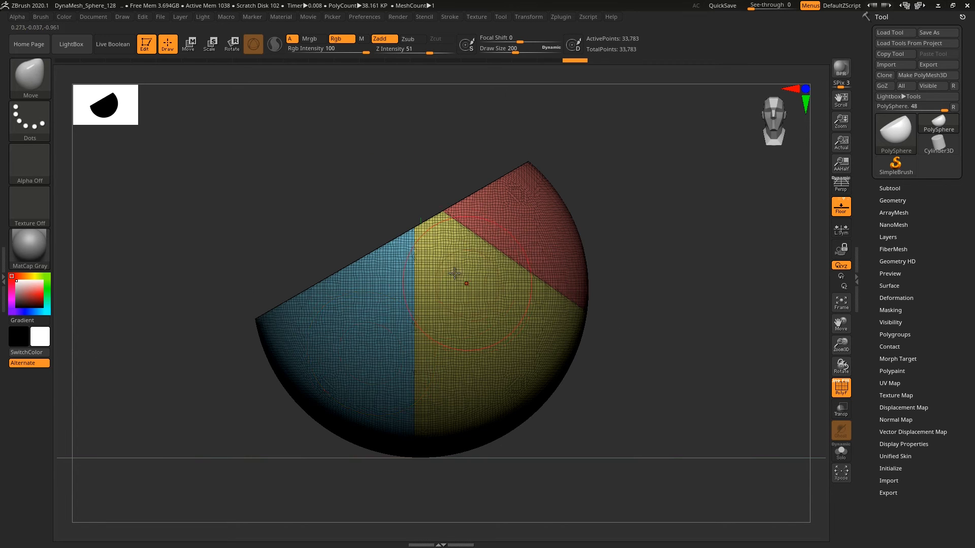
# Step: Undo a straight trial slice from lower left to upper right and slice the mesh with a curved line instead
pyautogui.moveTo(255, 440)
pyautogui.keyDown('ctrl'); pyautogui.keyDown('shift'); pyautogui.mouseDown()
pyautogui.moveTo(452, 269)
pyautogui.moveTo(622, 175)
pyautogui.moveTo(608, 147)
pyautogui.mouseUp(); pyautogui.keyUp('shift'); pyautogui.keyUp('ctrl')
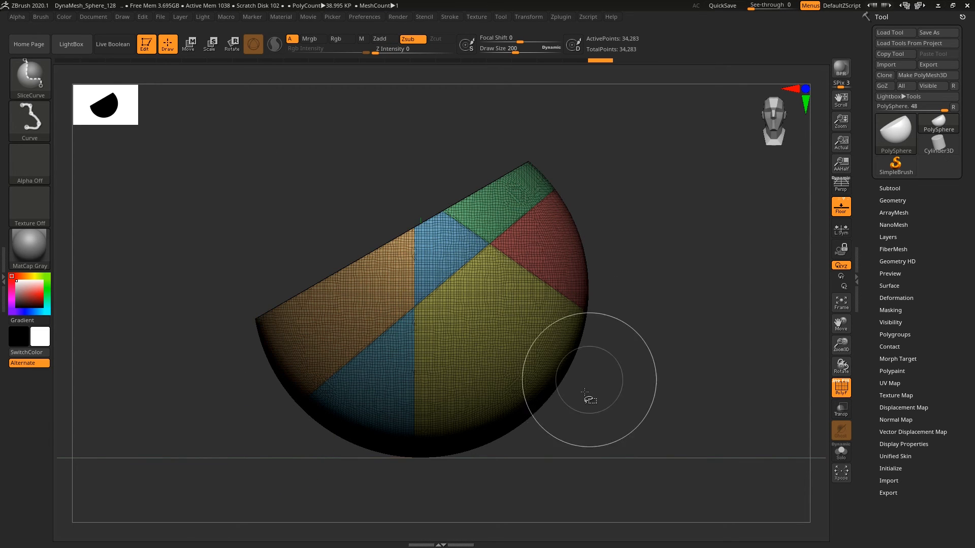
pyautogui.hotkey('ctrl', 'z')
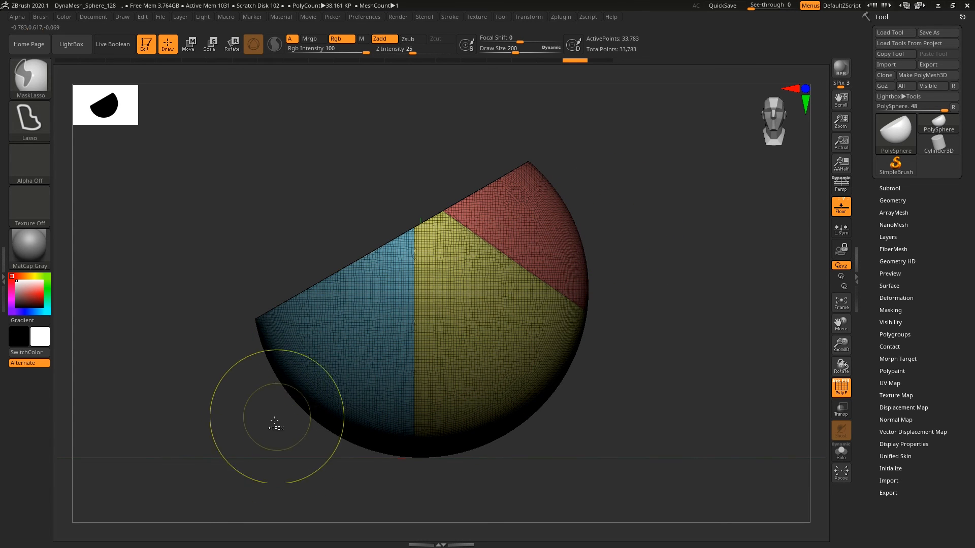
pyautogui.keyDown('ctrl'); pyautogui.keyDown('shift'); pyautogui.moveTo(254, 445); pyautogui.dragTo(436, 279); pyautogui.keyUp('shift'); pyautogui.keyUp('ctrl')
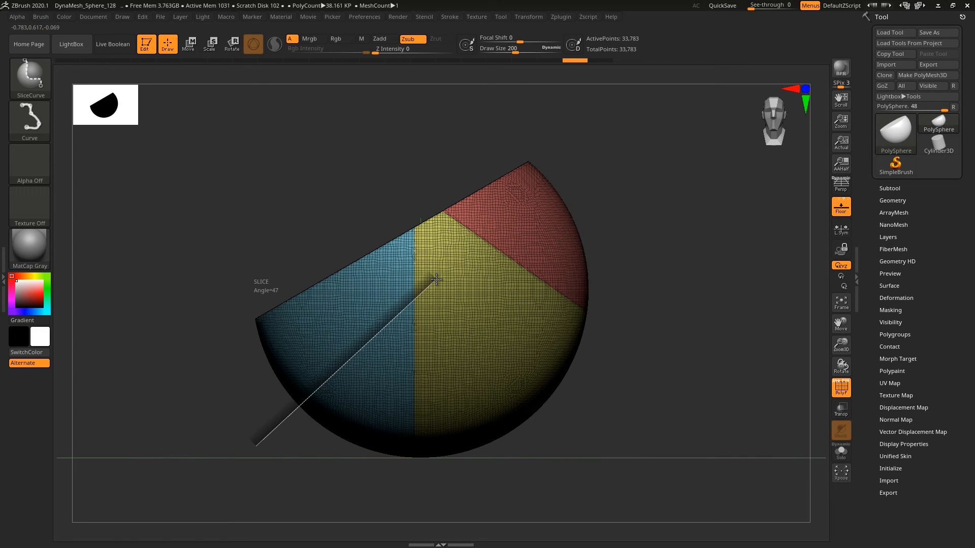
pyautogui.moveTo(461, 270)
pyautogui.keyDown('ctrl'); pyautogui.keyDown('shift'); pyautogui.mouseDown()
pyautogui.moveTo(626, 253)
pyautogui.moveTo(676, 318)
pyautogui.moveTo(680, 347)
pyautogui.moveTo(661, 229)
pyautogui.mouseUp(); pyautogui.keyUp('shift'); pyautogui.keyUp('ctrl')
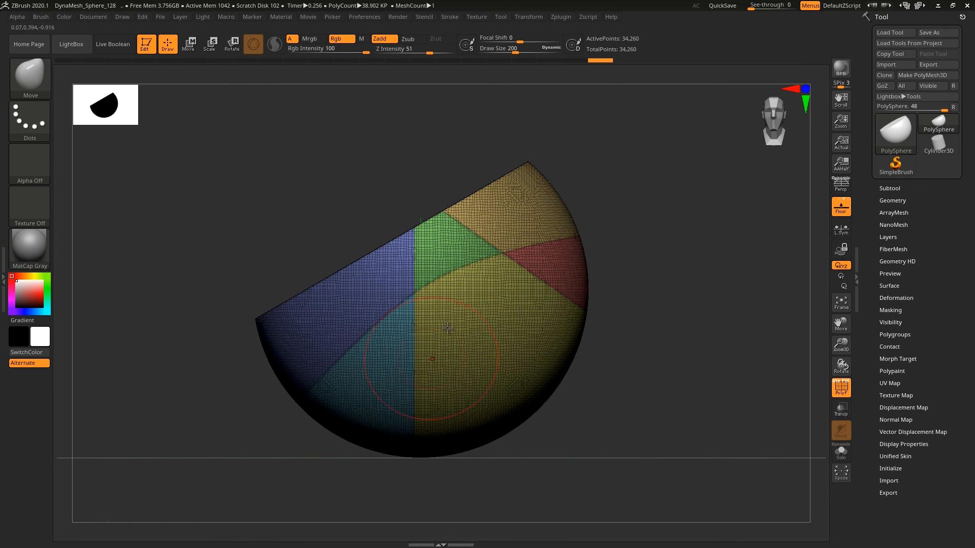
# Step: Isolate the yellow polygroup, slice it with a line that rises vertically and bends to the upper left, and show the whole mesh
pyautogui.moveTo(487, 252); pyautogui.dragTo(490, 303, button='right')
pyautogui.hotkey('ctrl', 'shift')
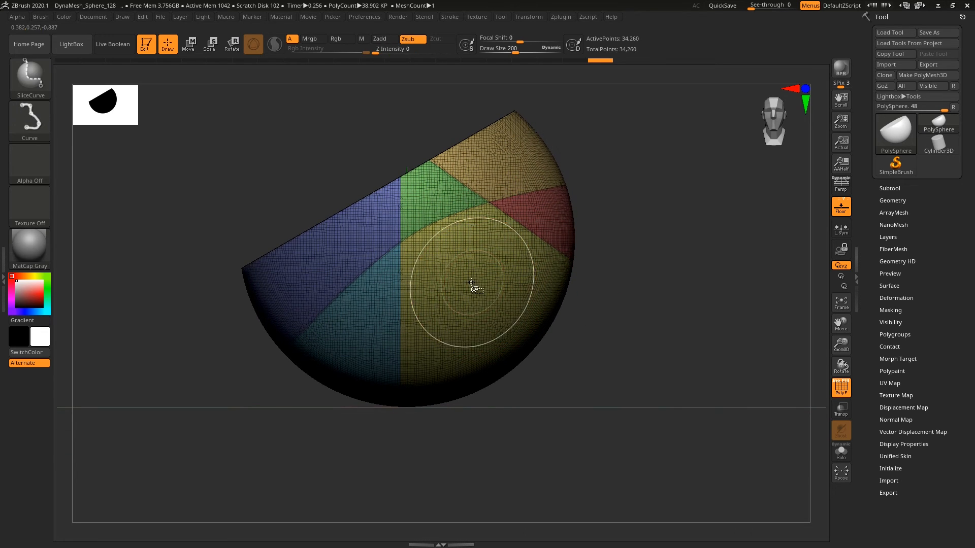
pyautogui.keyDown('ctrl'); pyautogui.keyDown('shift'); pyautogui.click(470, 292); pyautogui.keyUp('shift'); pyautogui.keyUp('ctrl')
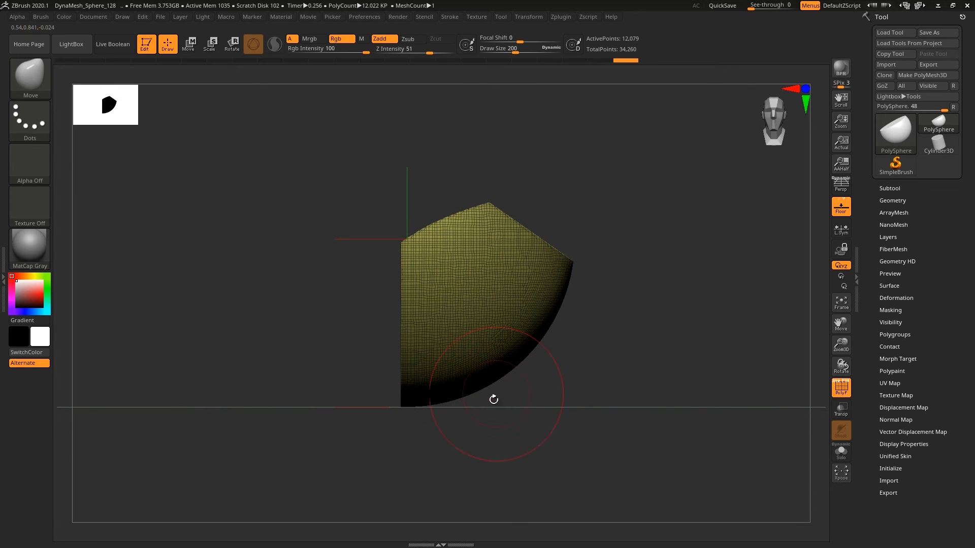
pyautogui.hotkey('ctrl', 'shift')
pyautogui.keyDown('ctrl'); pyautogui.keyDown('shift'); pyautogui.moveTo(480, 390); pyautogui.dragTo(478, 294); pyautogui.keyUp('shift'); pyautogui.keyUp('ctrl')
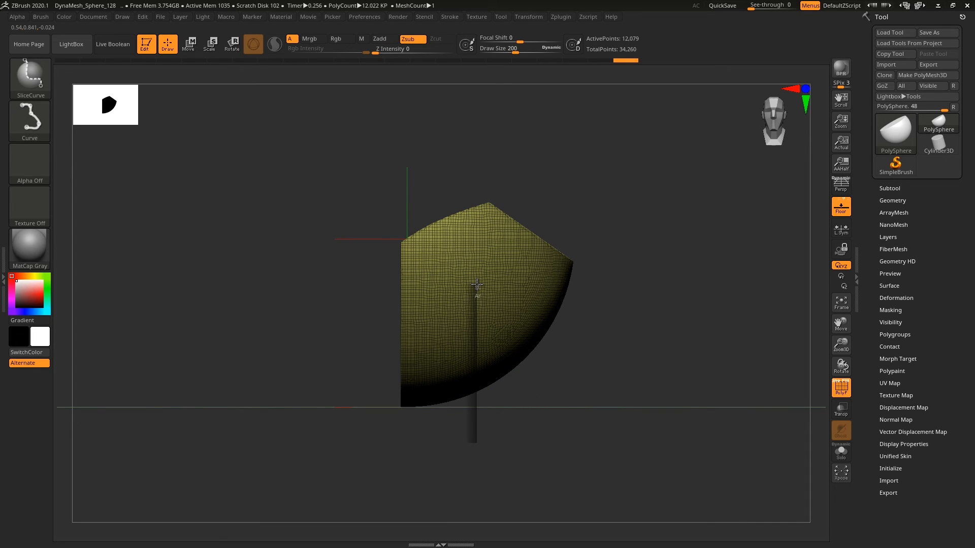
pyautogui.keyDown('ctrl'); pyautogui.keyDown('shift'); pyautogui.moveTo(434, 258); pyautogui.dragTo(369, 198); pyautogui.keyUp('shift'); pyautogui.keyUp('ctrl')
pyautogui.keyDown('ctrl'); pyautogui.keyDown('shift'); pyautogui.click(642, 231); pyautogui.keyUp('shift'); pyautogui.keyUp('ctrl')
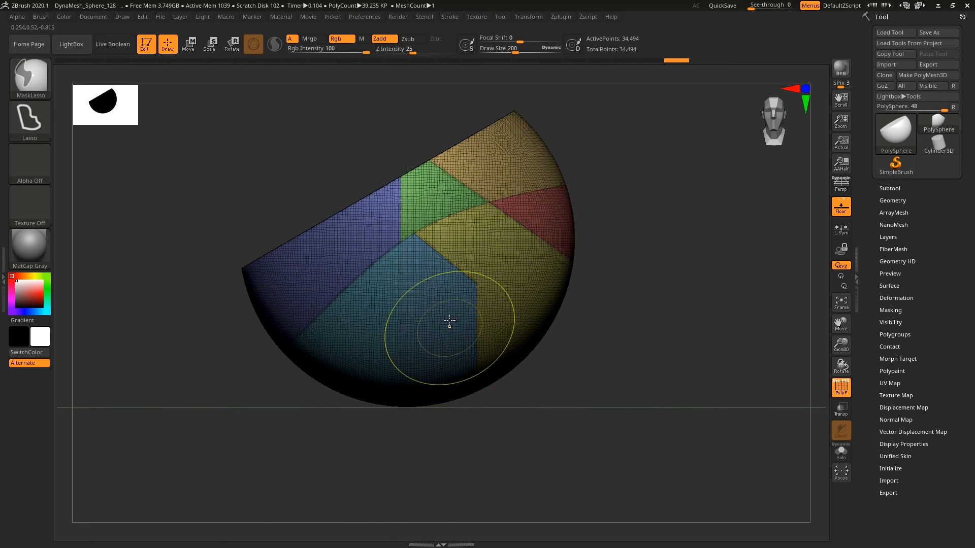
# Step: Turn off the PolyFrame wireframe lines while keeping the coloured polygroup fill
pyautogui.keyDown('ctrl'); pyautogui.moveTo(448, 325); pyautogui.dragTo(453, 244, button='right'); pyautogui.keyUp('ctrl')
pyautogui.moveTo(441, 284)
pyautogui.mouseDown(button='right')
pyautogui.moveTo(461, 300)
pyautogui.moveTo(450, 265)
pyautogui.moveTo(462, 320)
pyautogui.mouseUp(button='right')
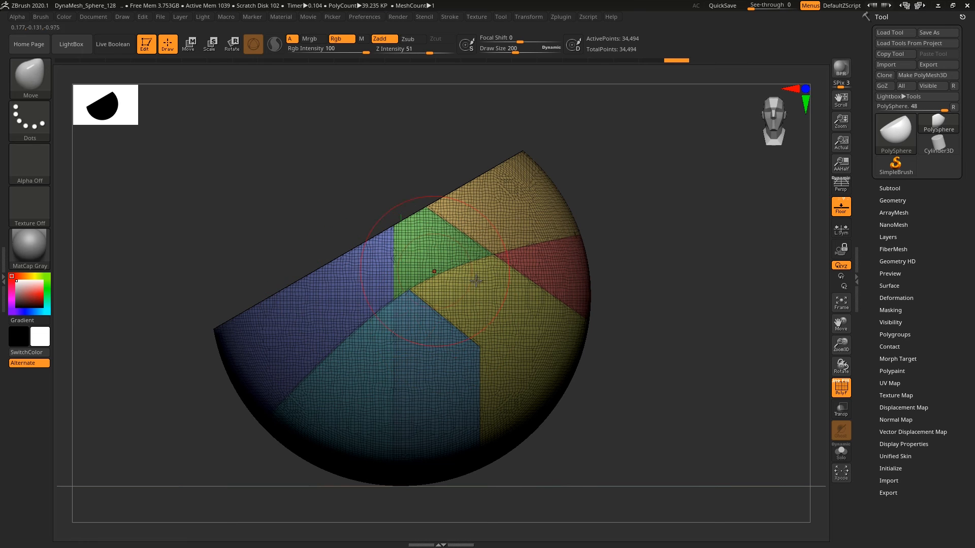
pyautogui.click(838, 385)
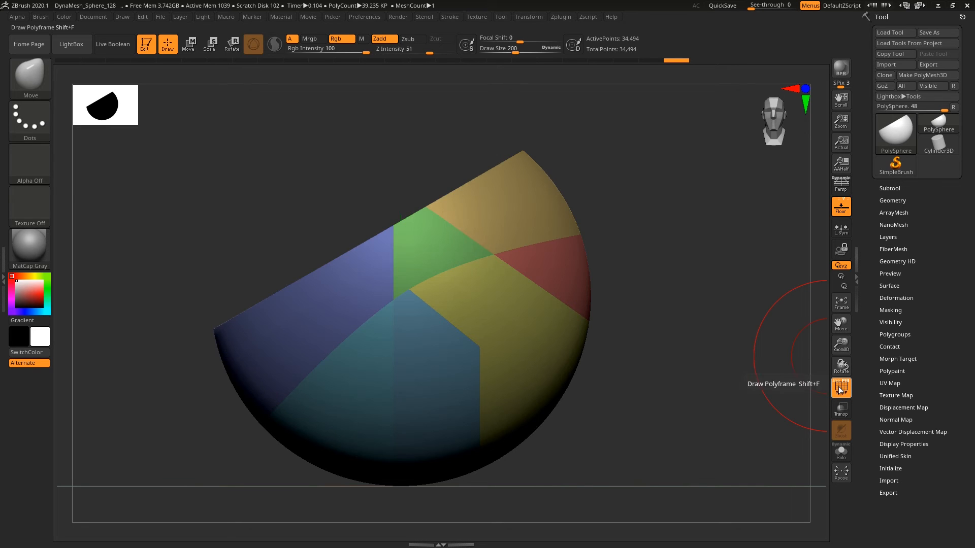
# Step: Isolate the green polygroup, slice it with a wavy line with sharp corners, and show the whole mesh again
pyautogui.keyDown('ctrl'); pyautogui.moveTo(486, 301); pyautogui.dragTo(471, 224, button='right'); pyautogui.keyUp('ctrl')
pyautogui.moveTo(495, 365)
pyautogui.keyDown('alt'); pyautogui.mouseDown(button='right')
pyautogui.moveTo(472, 294)
pyautogui.moveTo(462, 305)
pyautogui.moveTo(330, 198)
pyautogui.moveTo(344, 233)
pyautogui.moveTo(333, 204)
pyautogui.mouseUp(button='right'); pyautogui.keyUp('alt')
pyautogui.hotkey('ctrl', 'shift')
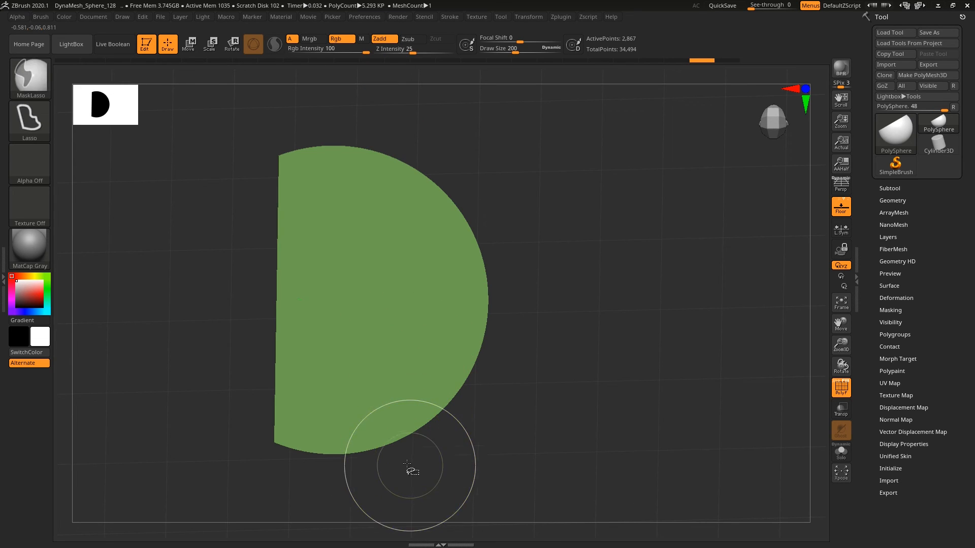
pyautogui.moveTo(407, 484)
pyautogui.keyDown('ctrl'); pyautogui.keyDown('shift'); pyautogui.mouseDown()
pyautogui.moveTo(337, 386)
pyautogui.moveTo(386, 275)
pyautogui.mouseUp(); pyautogui.keyUp('shift'); pyautogui.keyUp('ctrl')
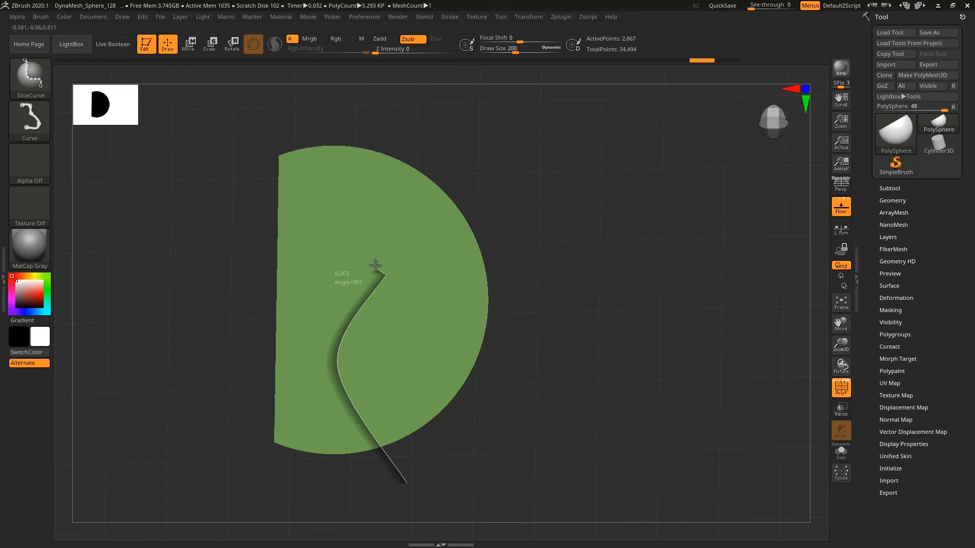
pyautogui.keyDown('ctrl'); pyautogui.keyDown('shift'); pyautogui.moveTo(325, 213); pyautogui.dragTo(366, 167); pyautogui.keyUp('shift'); pyautogui.keyUp('ctrl')
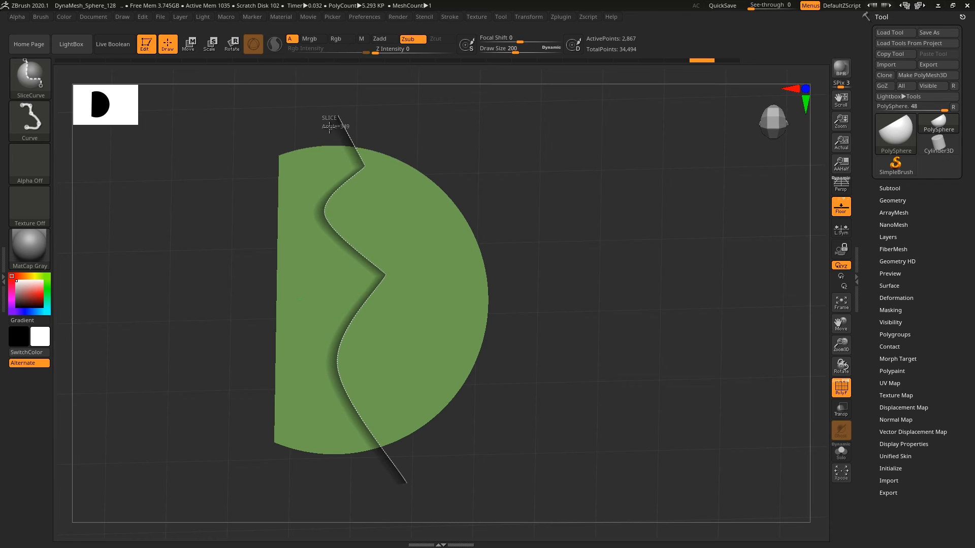
pyautogui.keyDown('ctrl'); pyautogui.keyDown('shift'); pyautogui.moveTo(330, 127); pyautogui.dragTo(330, 125); pyautogui.keyUp('shift'); pyautogui.keyUp('ctrl')
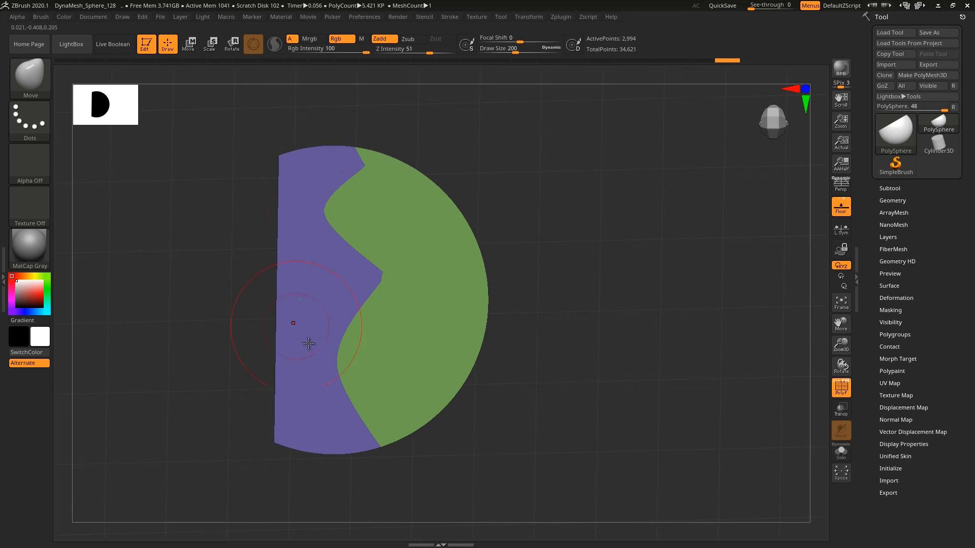
pyautogui.keyDown('ctrl'); pyautogui.keyDown('shift'); pyautogui.click(579, 220); pyautogui.keyUp('shift'); pyautogui.keyUp('ctrl')
# Step: Isolate the crescent-shaped red polygroup, mask it completely, and show the whole mesh again
pyautogui.moveTo(483, 317)
pyautogui.mouseDown(button='right')
pyautogui.moveTo(389, 276)
pyautogui.moveTo(477, 331)
pyautogui.mouseUp(button='right')
pyautogui.moveTo(485, 256)
pyautogui.mouseDown(button='right')
pyautogui.moveTo(494, 270)
pyautogui.moveTo(470, 289)
pyautogui.moveTo(498, 198)
pyautogui.moveTo(470, 267)
pyautogui.moveTo(477, 291)
pyautogui.moveTo(533, 291)
pyautogui.moveTo(583, 249)
pyautogui.moveTo(369, 308)
pyautogui.moveTo(376, 319)
pyautogui.moveTo(364, 329)
pyautogui.mouseUp(button='right')
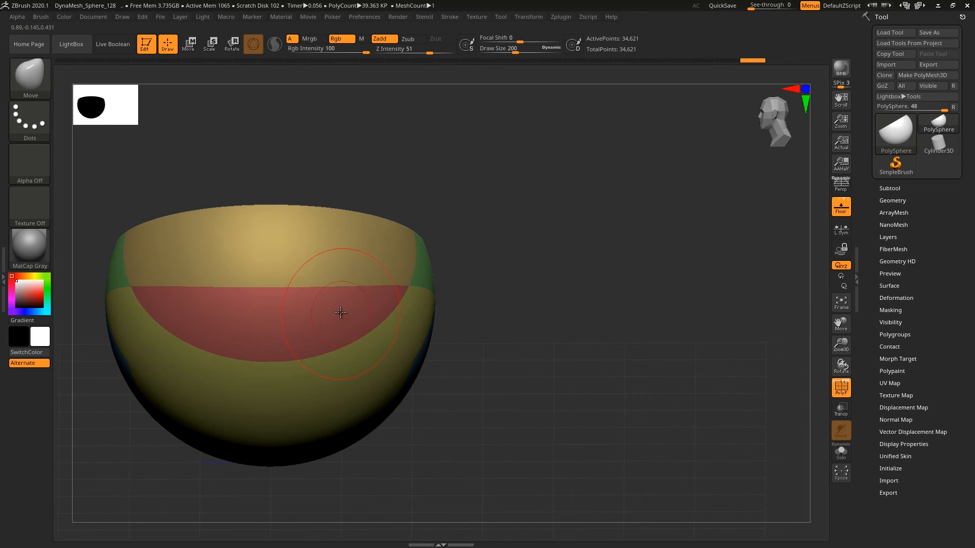
pyautogui.keyDown('ctrl'); pyautogui.keyDown('shift'); pyautogui.click(276, 321); pyautogui.keyUp('shift'); pyautogui.keyUp('ctrl')
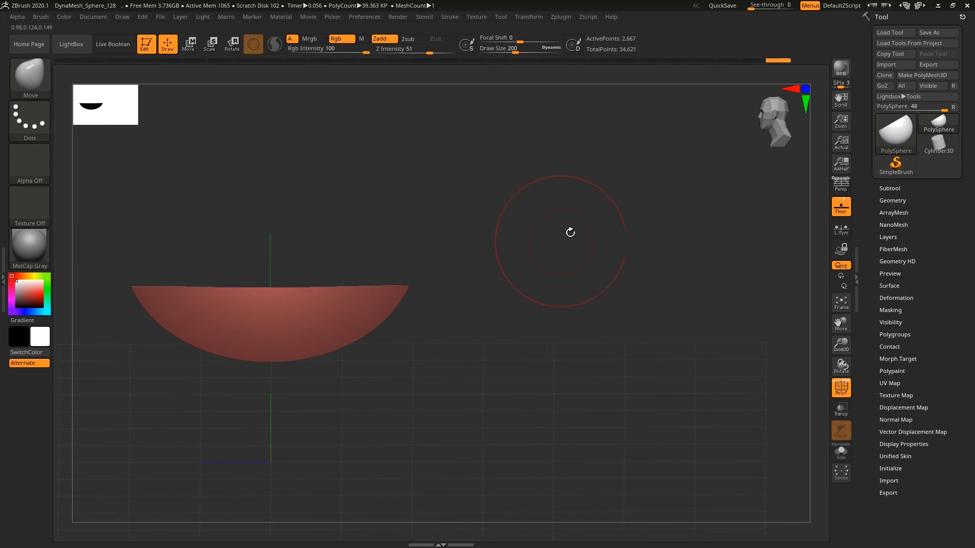
pyautogui.moveTo(512, 252); pyautogui.dragTo(495, 275, button='right')
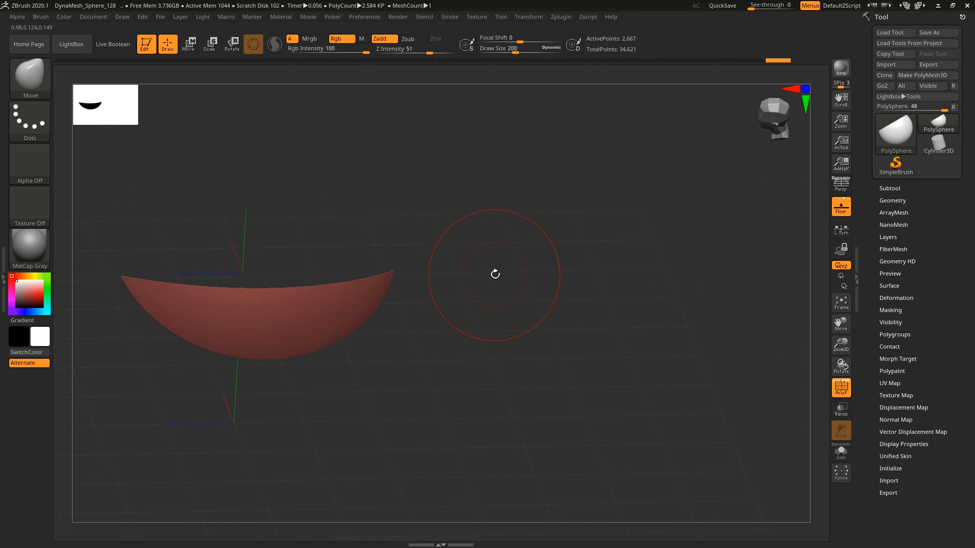
pyautogui.keyDown('ctrl'); pyautogui.click(509, 228); pyautogui.keyUp('ctrl')
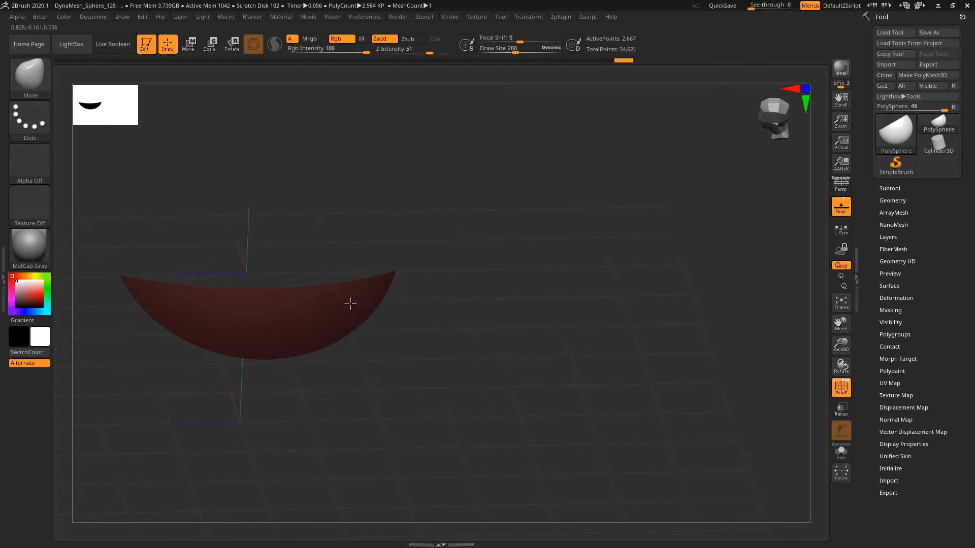
pyautogui.moveTo(350, 304); pyautogui.dragTo(388, 303, button='right')
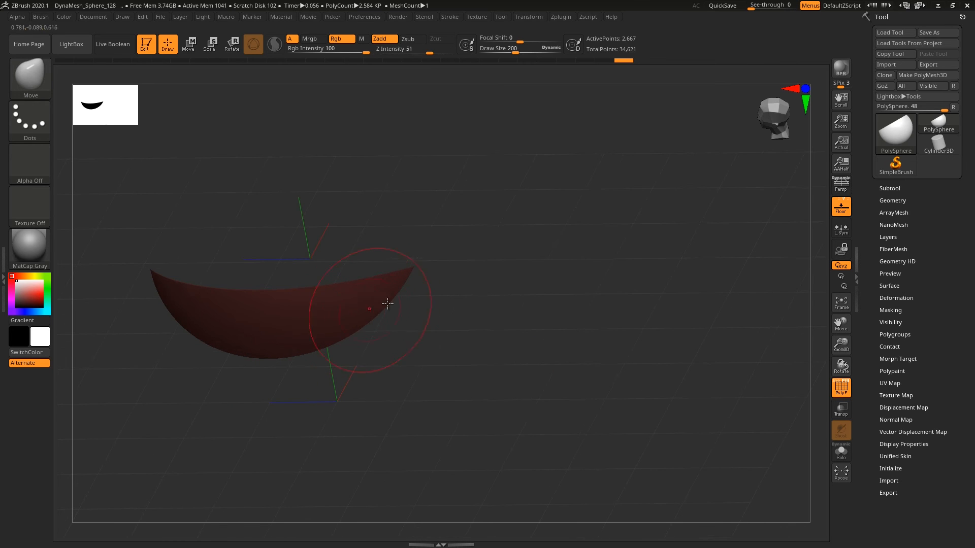
pyautogui.keyDown('ctrl'); pyautogui.keyDown('shift'); pyautogui.click(570, 237); pyautogui.keyUp('shift'); pyautogui.keyUp('ctrl')
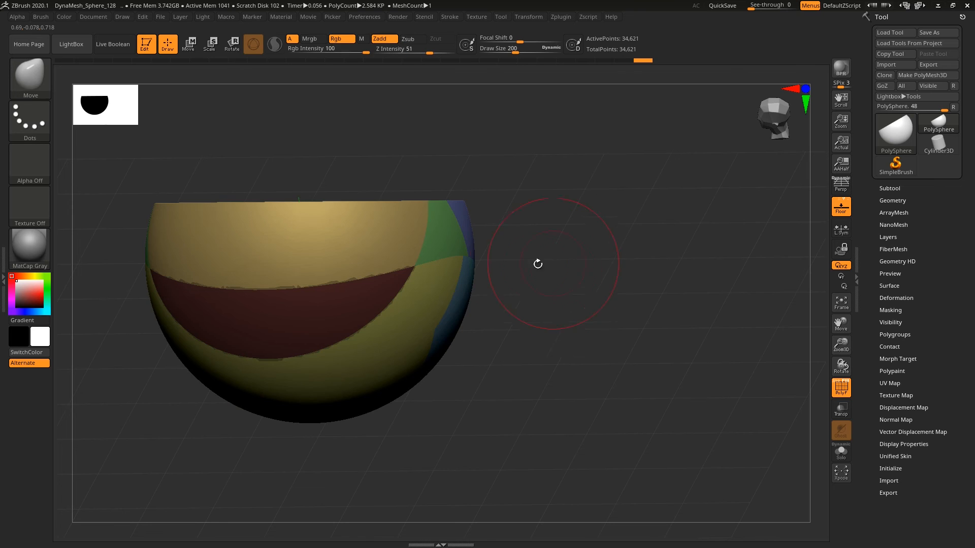
pyautogui.moveTo(395, 261); pyautogui.dragTo(365, 288, button='right')
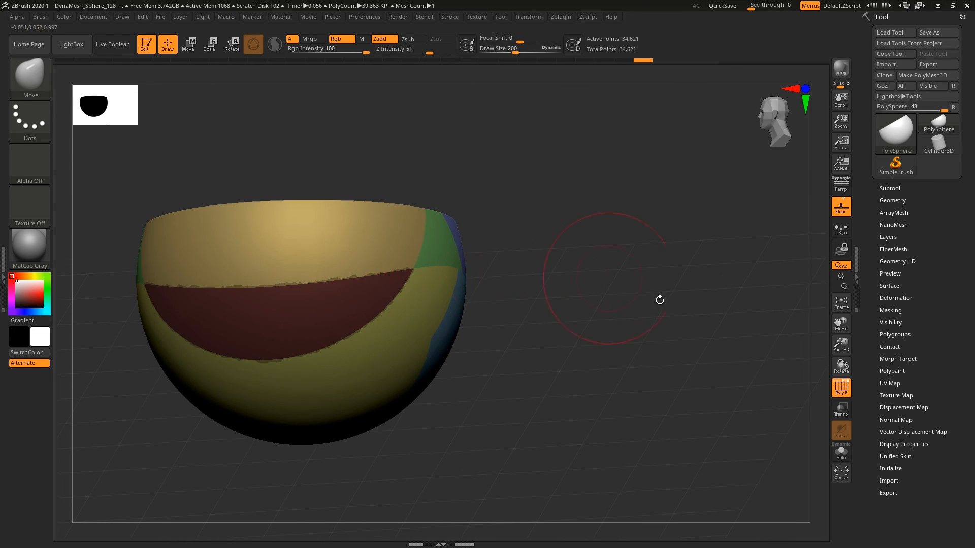
# Step: Turn off PolyFrame and invert the mask so that only the crescent area is left unmasked
pyautogui.click(841, 389)
pyautogui.moveTo(468, 279)
pyautogui.mouseDown(button='right')
pyautogui.moveTo(355, 257)
pyautogui.moveTo(409, 257)
pyautogui.moveTo(389, 255)
pyautogui.moveTo(451, 213)
pyautogui.mouseUp(button='right')
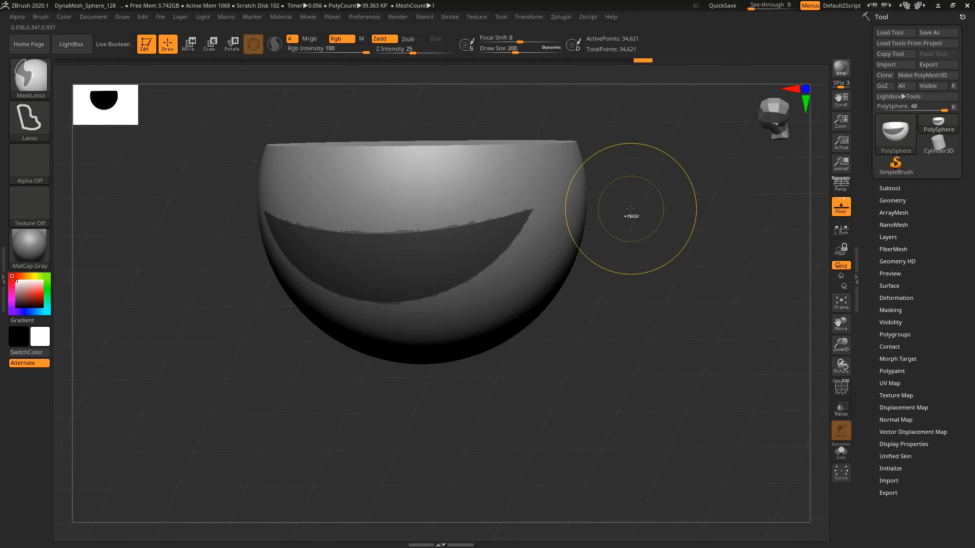
pyautogui.keyDown('ctrl'); pyautogui.click(632, 259); pyautogui.keyUp('ctrl')
# Step: Set the Draw Size to 519 and pull the unmasked crescent outward from the bowl with the Move brush
pyautogui.moveTo(459, 233)
pyautogui.mouseDown(button='right')
pyautogui.moveTo(422, 239)
pyautogui.moveTo(467, 230)
pyautogui.moveTo(450, 236)
pyautogui.mouseUp(button='right')
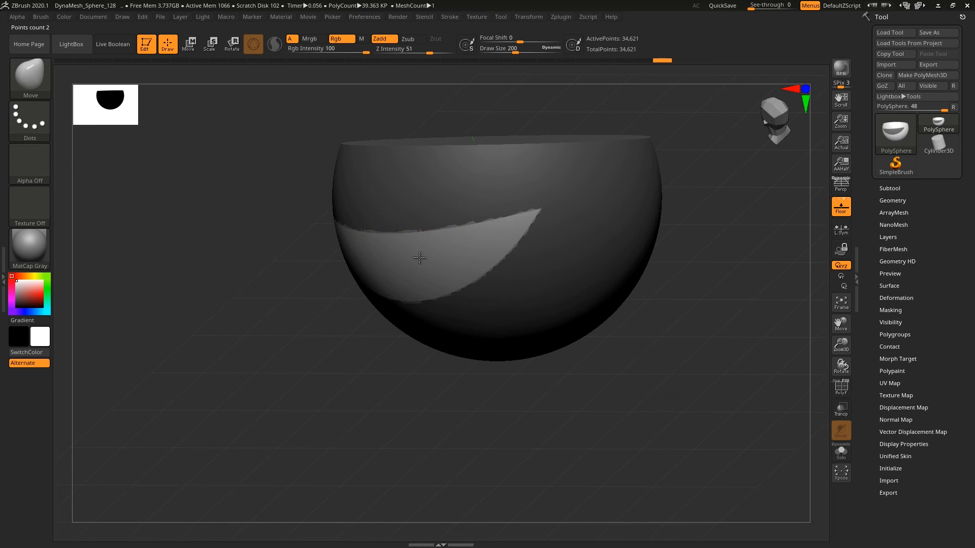
pyautogui.press('s')
pyautogui.moveTo(417, 261)
pyautogui.mouseDown()
pyautogui.moveTo(439, 263)
pyautogui.moveTo(309, 300)
pyautogui.mouseUp()
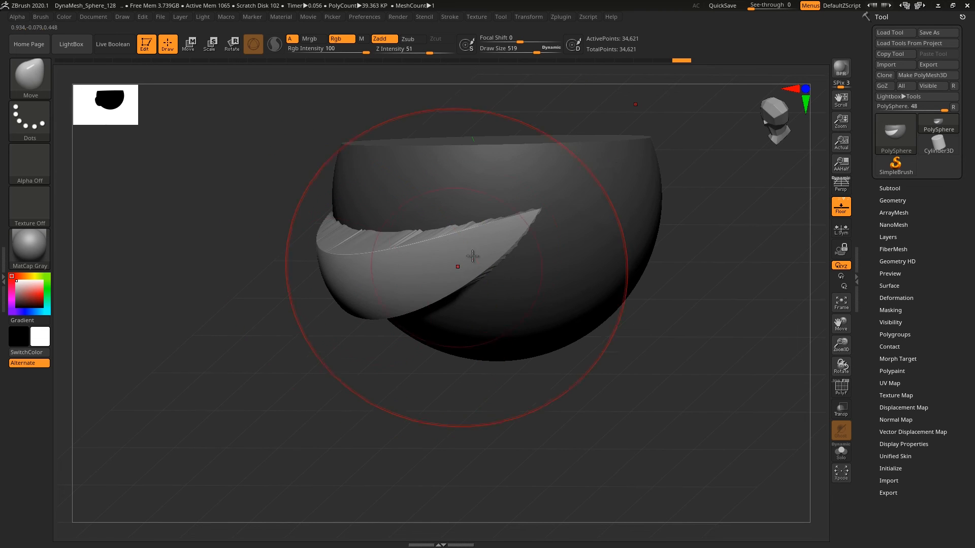
# Step: Reshape the protruding unmasked crescent further with the Move brush
pyautogui.moveTo(464, 261); pyautogui.dragTo(494, 261)
pyautogui.moveTo(349, 271); pyautogui.dragTo(426, 295, button='right')
pyautogui.moveTo(275, 233); pyautogui.dragTo(256, 249)
pyautogui.moveTo(378, 269)
pyautogui.mouseDown(button='right')
pyautogui.moveTo(356, 285)
pyautogui.moveTo(309, 254)
pyautogui.mouseUp(button='right')
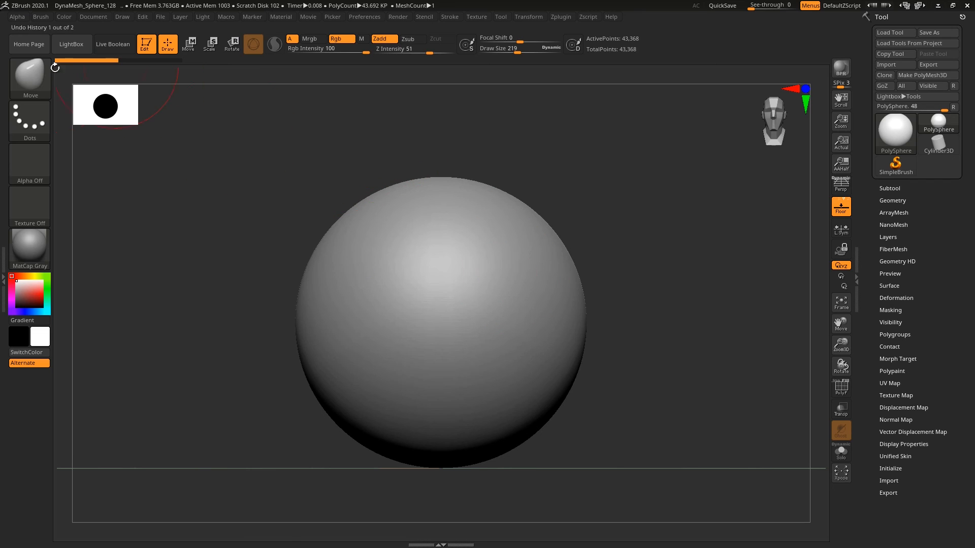
# Step: Choose the IMM Ind. Parts insert-mesh brush and pick its Philips Type02 screw head
pyautogui.click(33, 76)
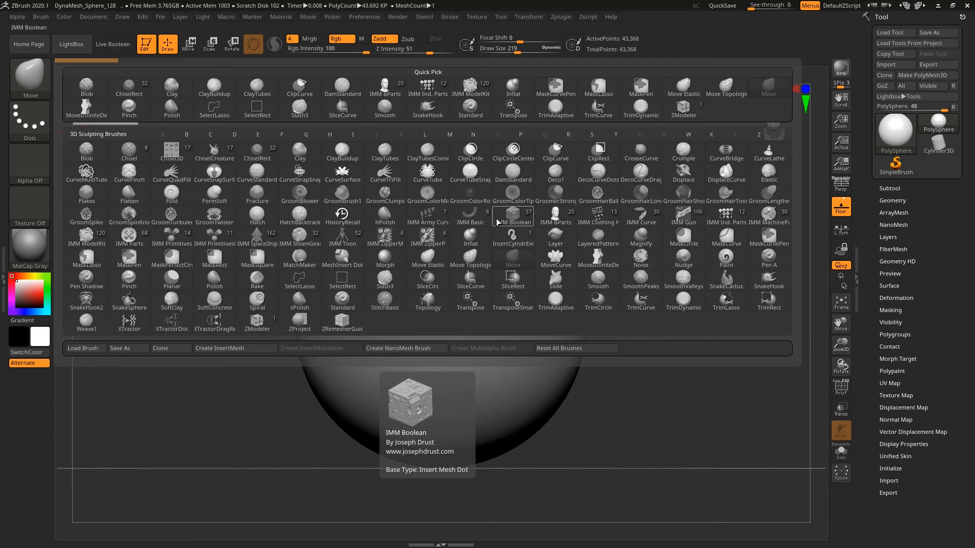
pyautogui.press('i')
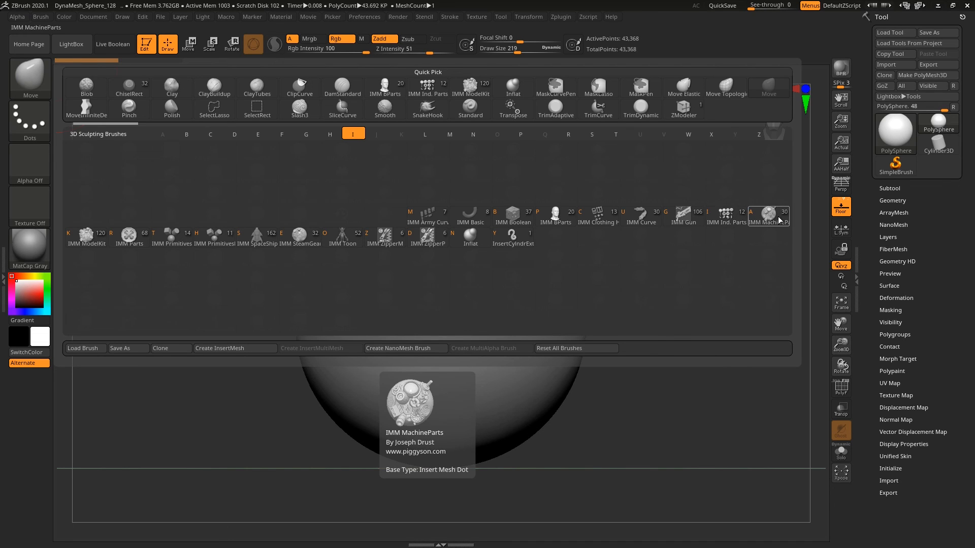
pyautogui.click(726, 217)
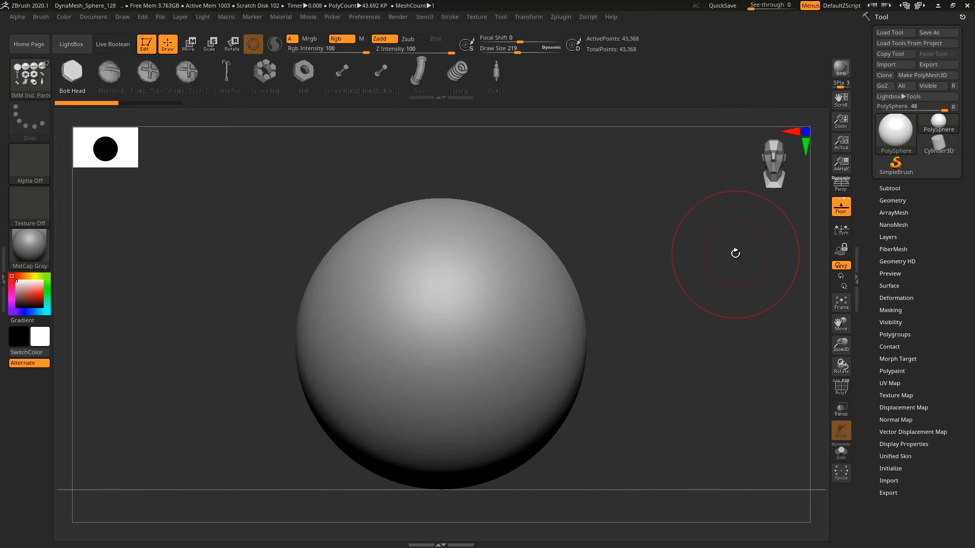
pyautogui.click(186, 76)
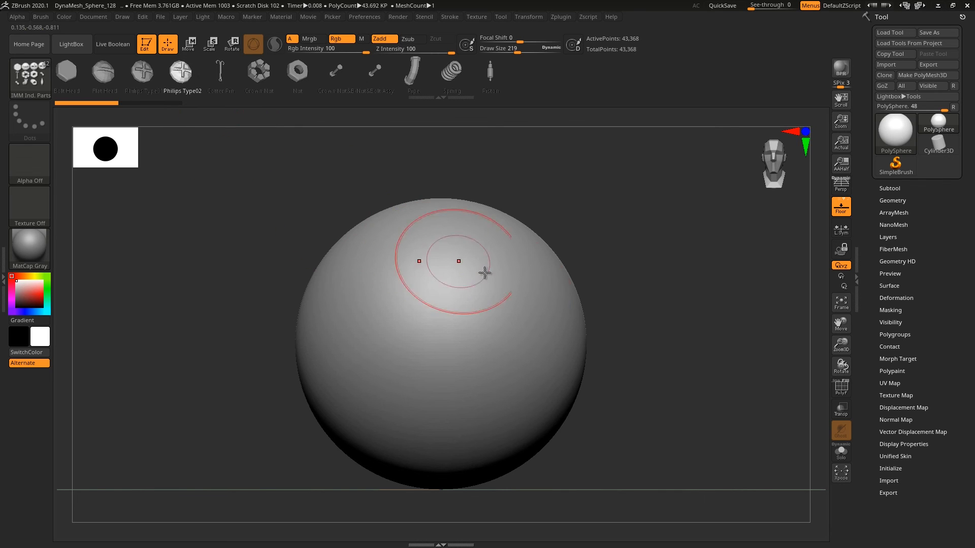
# Step: Try inserting two mirrored pairs of large Philips Type02 screw heads, one below the other, and undo both insertions
pyautogui.moveTo(519, 282); pyautogui.dragTo(547, 304)
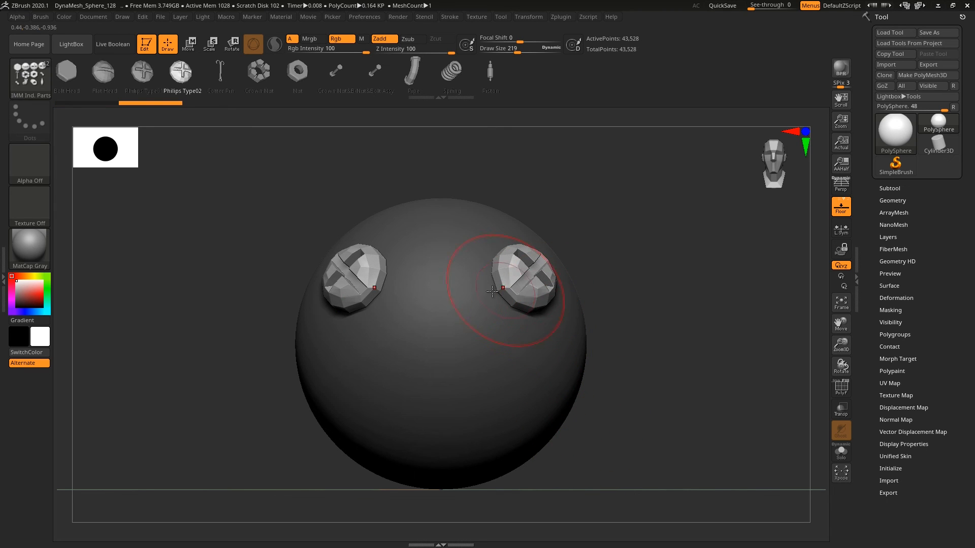
pyautogui.moveTo(482, 310); pyautogui.dragTo(525, 323, button='right')
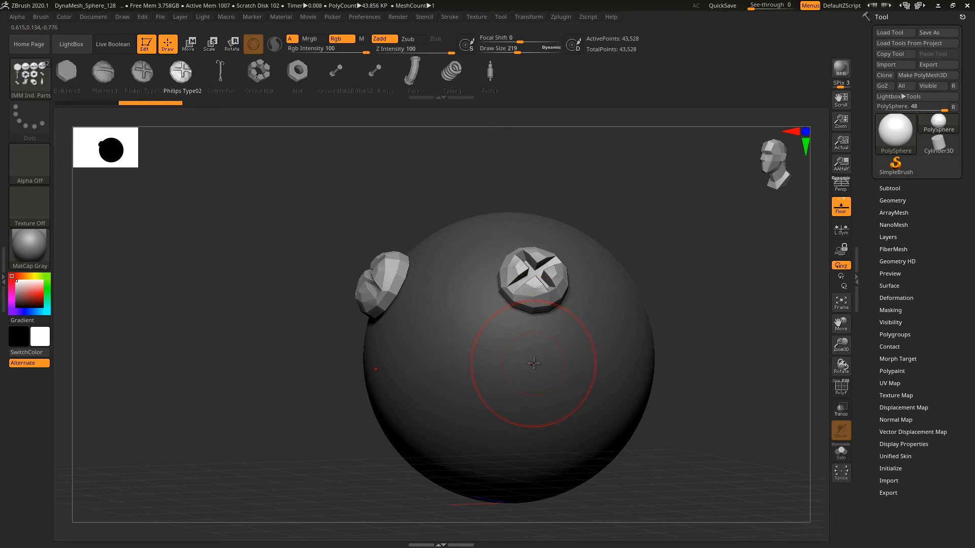
pyautogui.moveTo(536, 360); pyautogui.dragTo(570, 386)
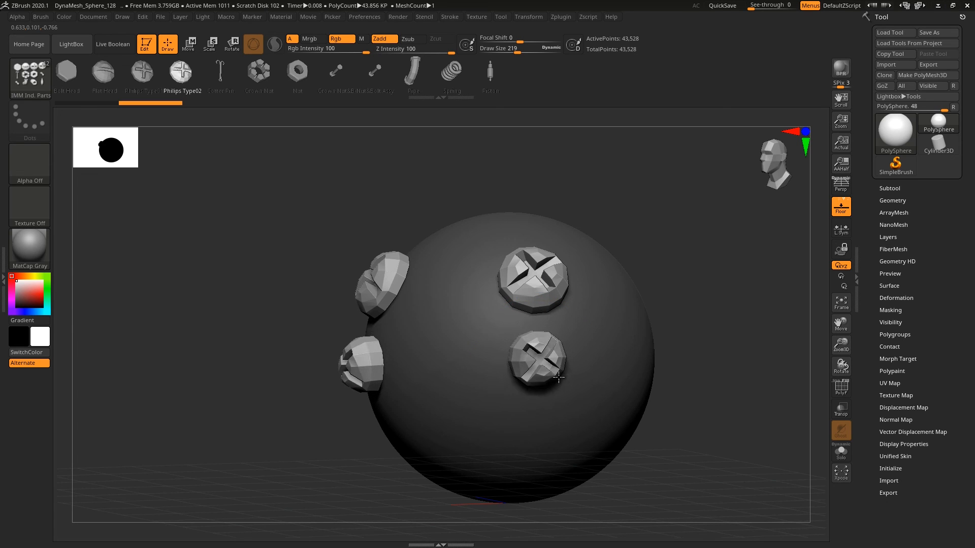
pyautogui.moveTo(468, 283); pyautogui.dragTo(511, 287, button='right')
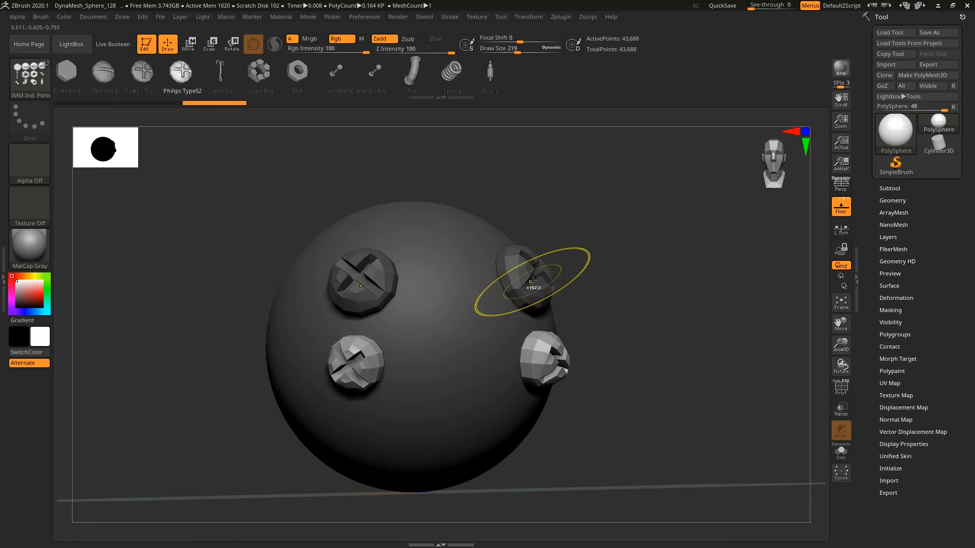
pyautogui.hotkey('ctrl', 'z')
pyautogui.hotkey('ctrl', 'z')
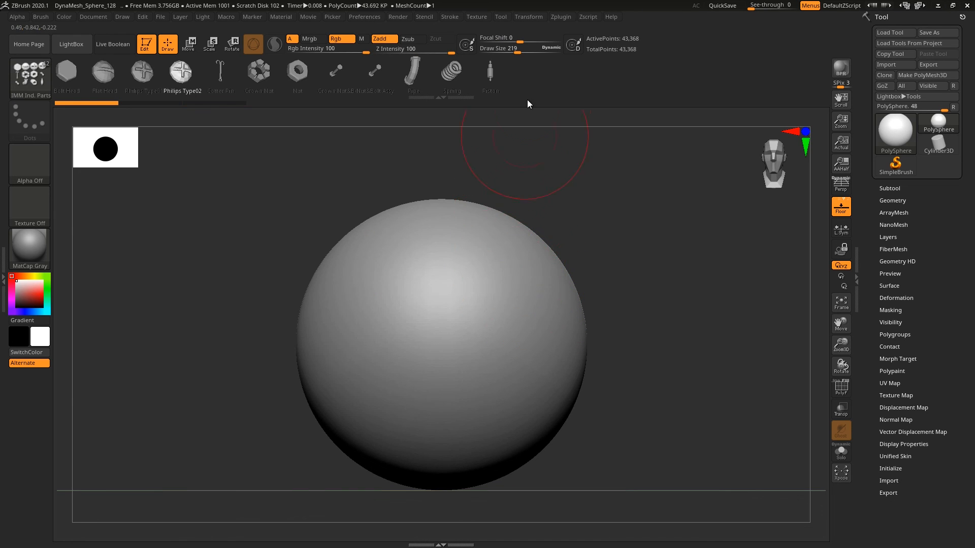
# Step: Set the Draw Size to 76 and insert two equally sized mirrored pairs of Philips Type02 screw heads on the sphere's front
pyautogui.write('s126')
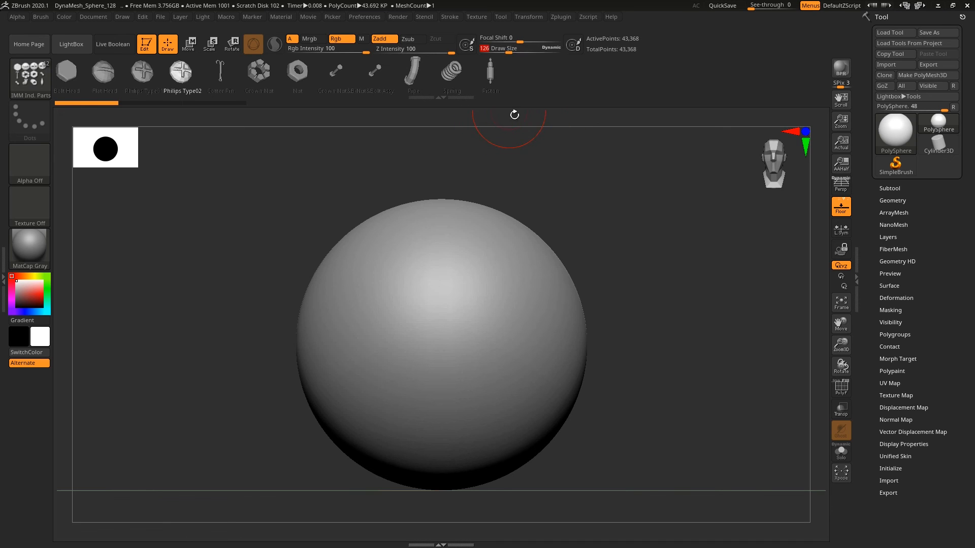
pyautogui.write('s')
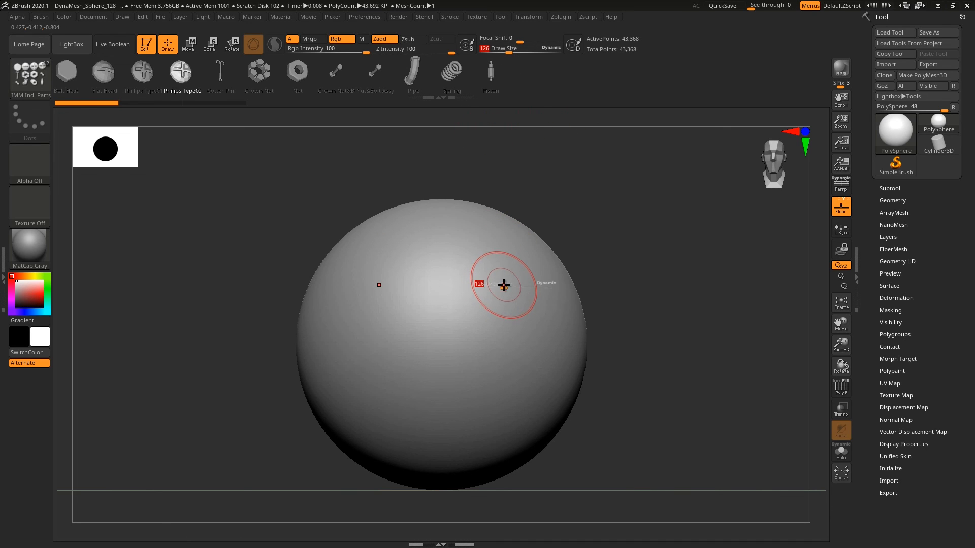
pyautogui.moveTo(505, 284); pyautogui.dragTo(496, 271)
pyautogui.press('s')
pyautogui.moveTo(526, 259); pyautogui.dragTo(506, 262, button='right')
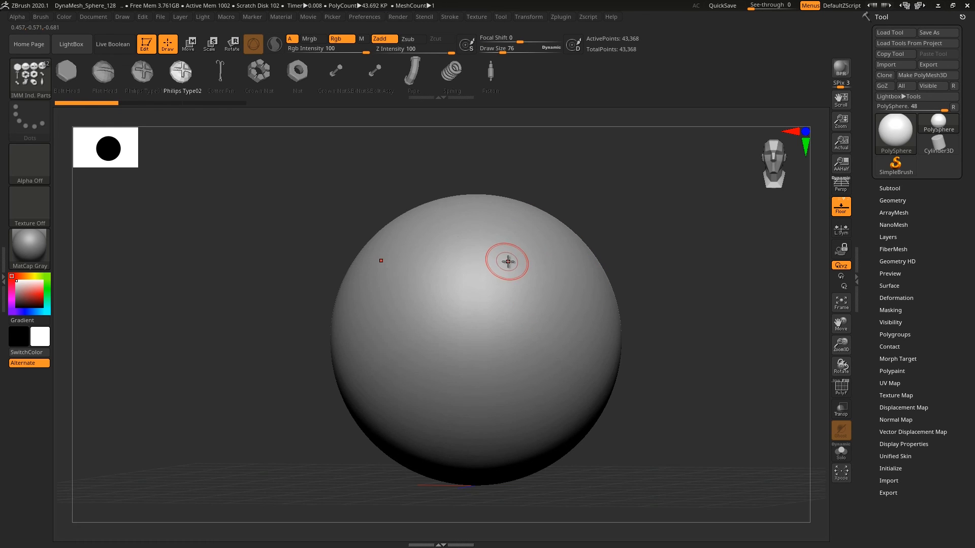
pyautogui.moveTo(515, 264); pyautogui.dragTo(525, 281)
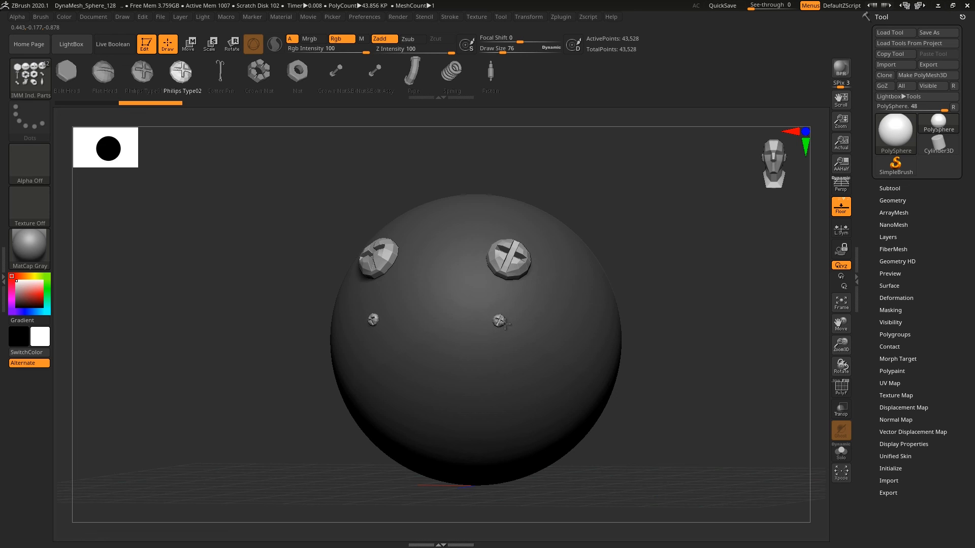
pyautogui.moveTo(504, 323); pyautogui.dragTo(504, 323)
pyautogui.moveTo(518, 266)
pyautogui.mouseDown(button='right')
pyautogui.moveTo(477, 279)
pyautogui.moveTo(499, 289)
pyautogui.moveTo(452, 204)
pyautogui.mouseUp(button='right')
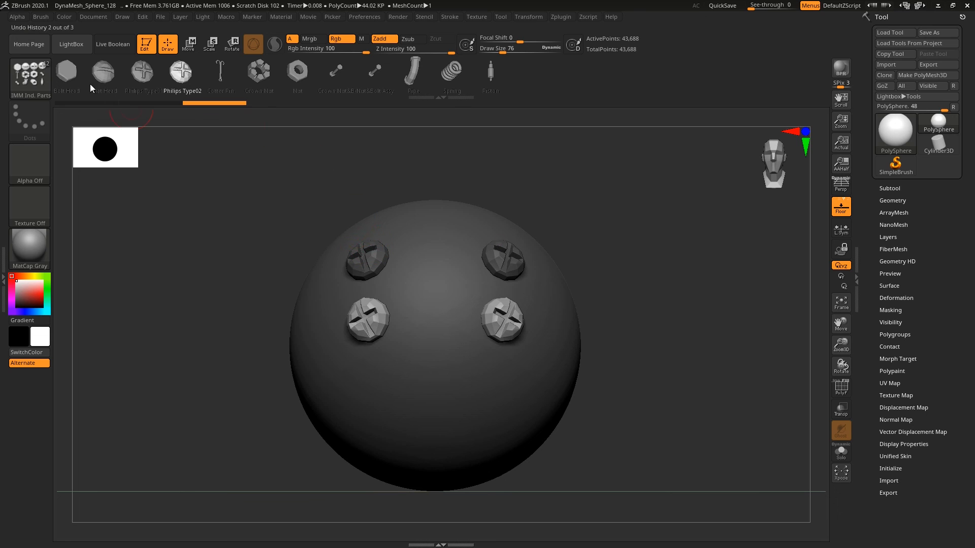
# Step: Switch to the Bolt Head part, try inserting it below the screw heads, and undo the insertion
pyautogui.click(65, 74)
pyautogui.moveTo(477, 385); pyautogui.dragTo(488, 399)
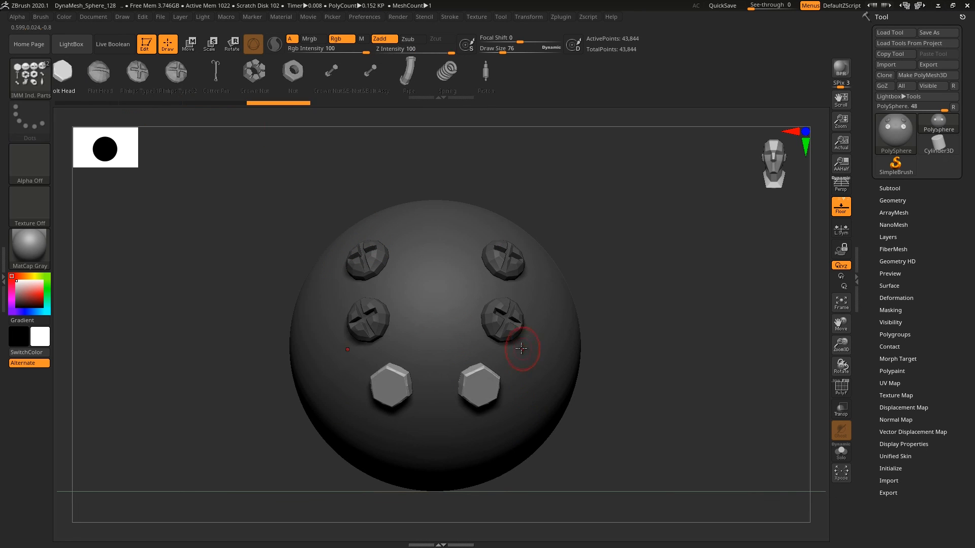
pyautogui.hotkey('ctrl', 'z')
# Step: Set the Draw Size to 29 and insert a column of small bolt heads beside the screw heads
pyautogui.press('s')
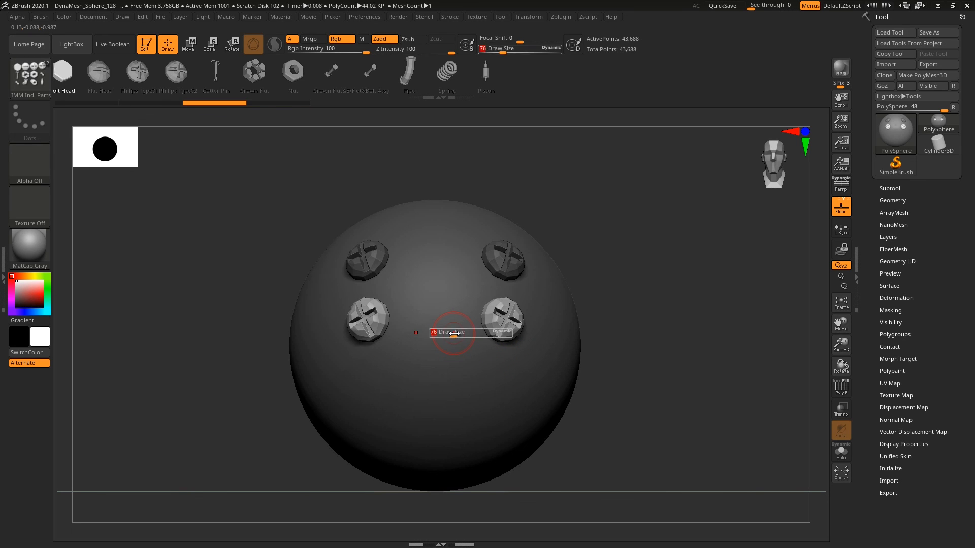
pyautogui.moveTo(445, 334); pyautogui.dragTo(483, 342)
pyautogui.moveTo(470, 308); pyautogui.dragTo(477, 299)
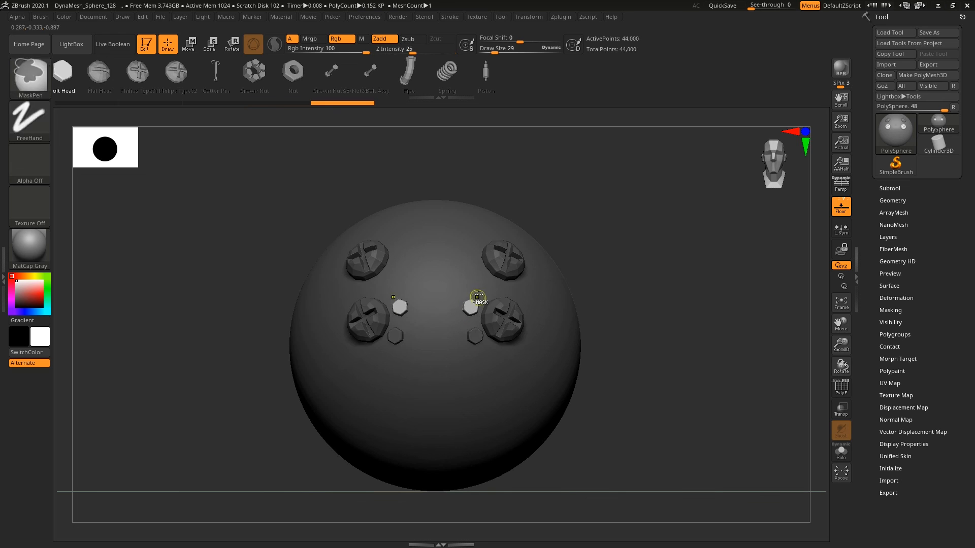
pyautogui.click(485, 289)
pyautogui.click(472, 266)
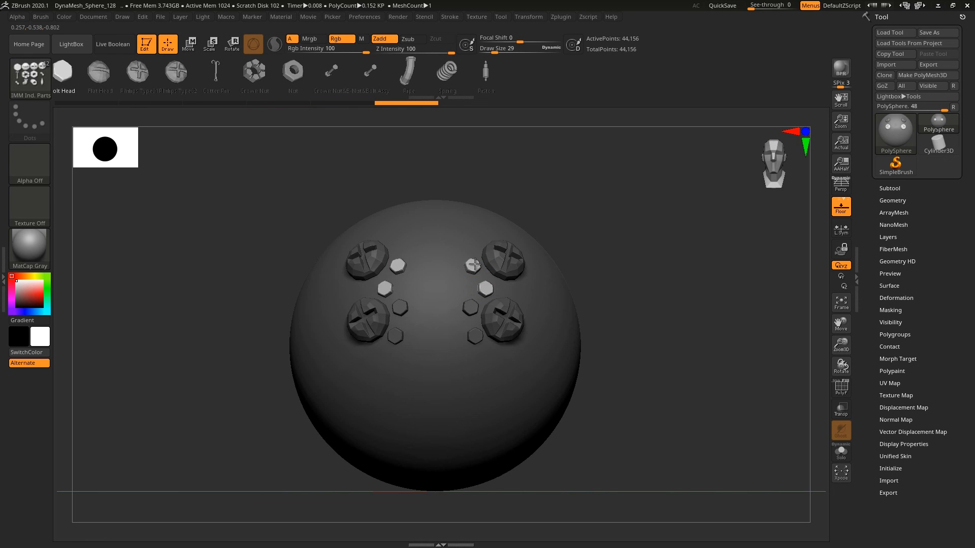
pyautogui.click(472, 237)
# Step: Undo all inserted bolt heads and screw heads to get back to the plain sphere
pyautogui.hotkey('ctrl', 'z')
pyautogui.hotkey('ctrl', 'z')
pyautogui.hotkey('ctrl', 'z')
pyautogui.hotkey('ctrl', 'z')
pyautogui.hotkey('ctrl', 'z')
pyautogui.hotkey('ctrl', 'z')
pyautogui.hotkey('ctrl', 'z')
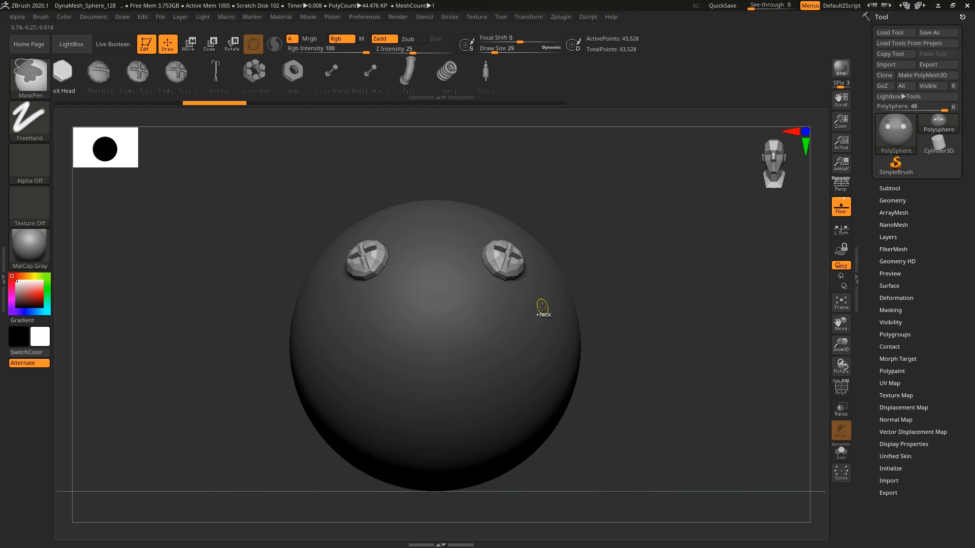
pyautogui.hotkey('ctrl', 'z')
pyautogui.hotkey('ctrl', 'z')
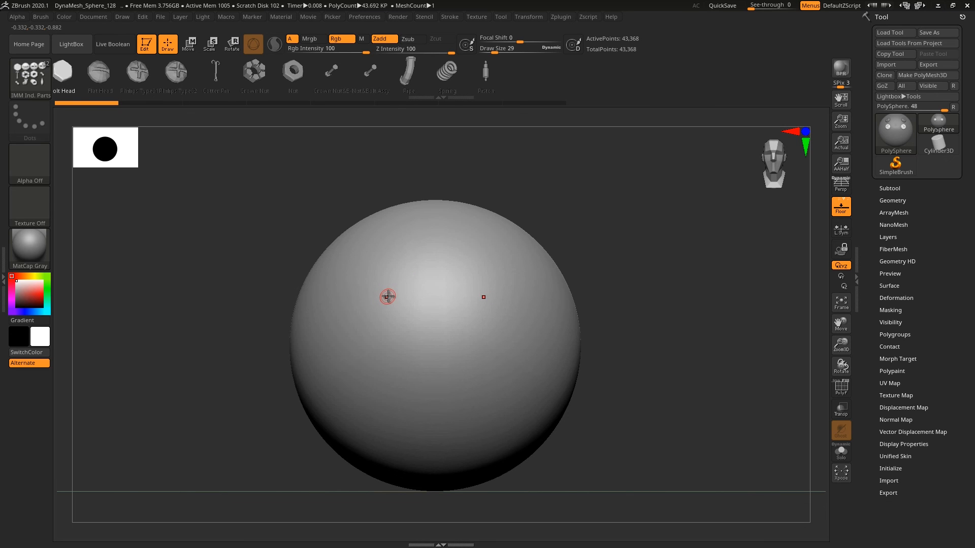
# Step: Choose the IMM Curve brush with the Hose01 part and draw an S-shaped hose across the sphere's front
pyautogui.press('b')
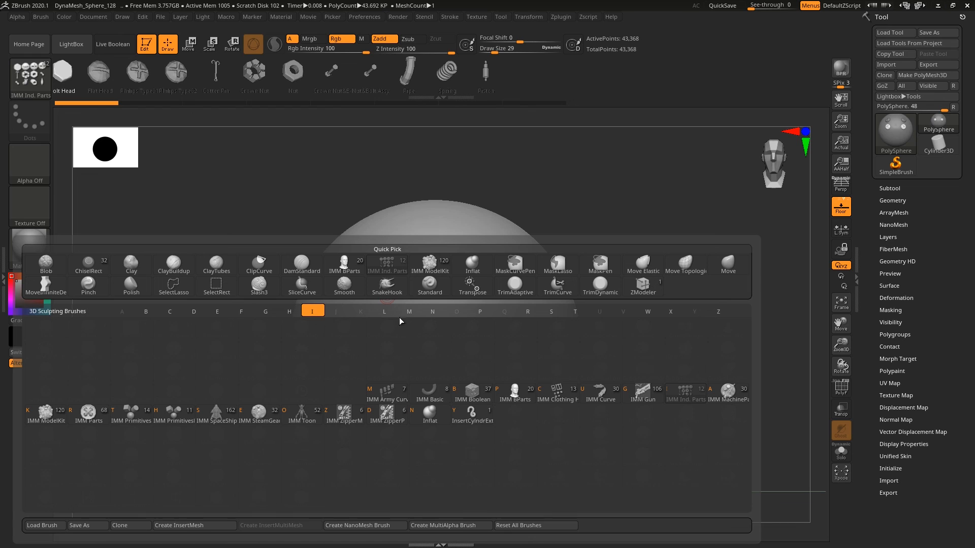
pyautogui.click(600, 396)
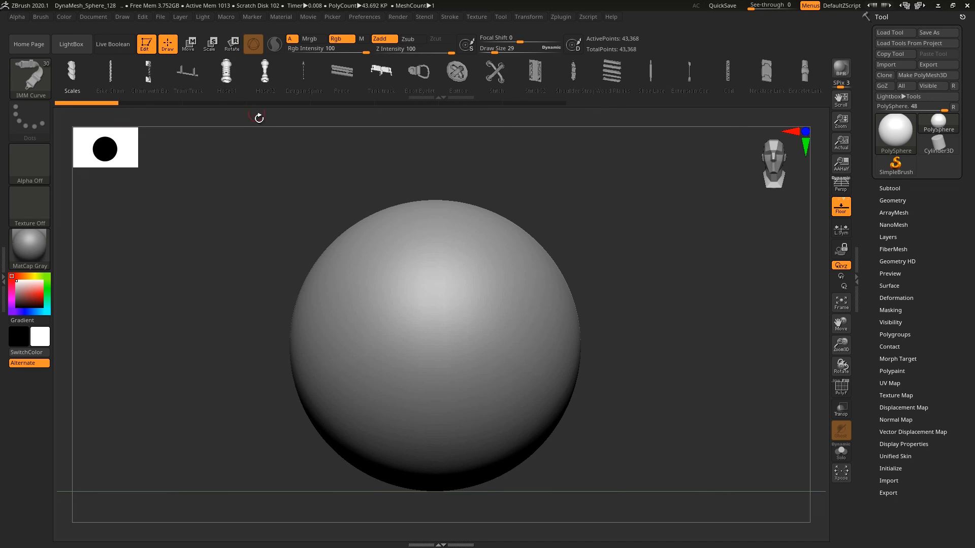
pyautogui.click(228, 74)
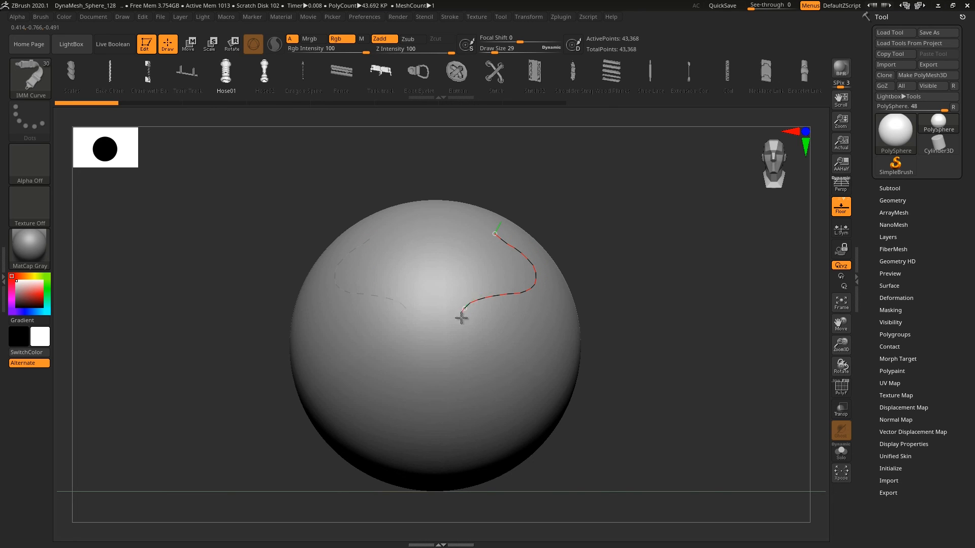
pyautogui.moveTo(543, 332); pyautogui.dragTo(543, 333)
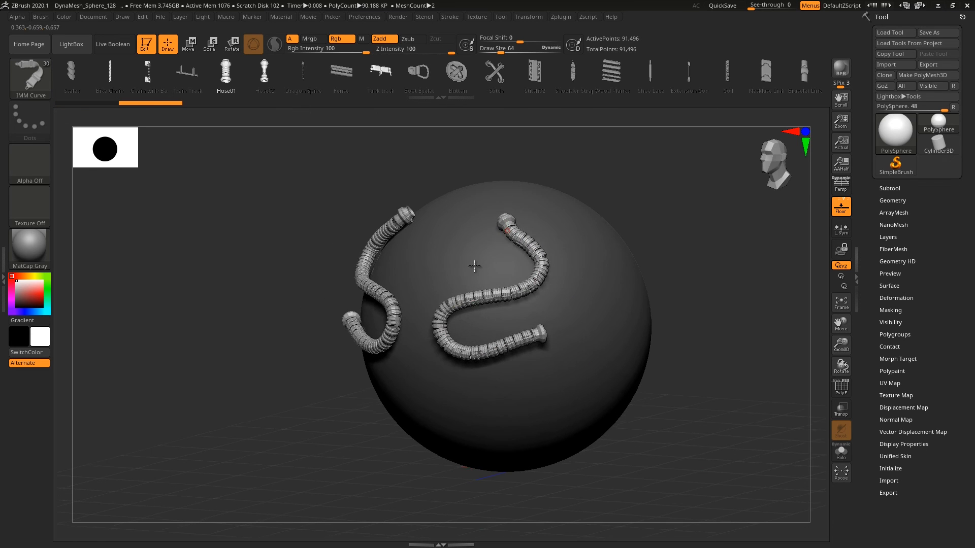
pyautogui.moveTo(475, 265); pyautogui.dragTo(478, 267, button='right')
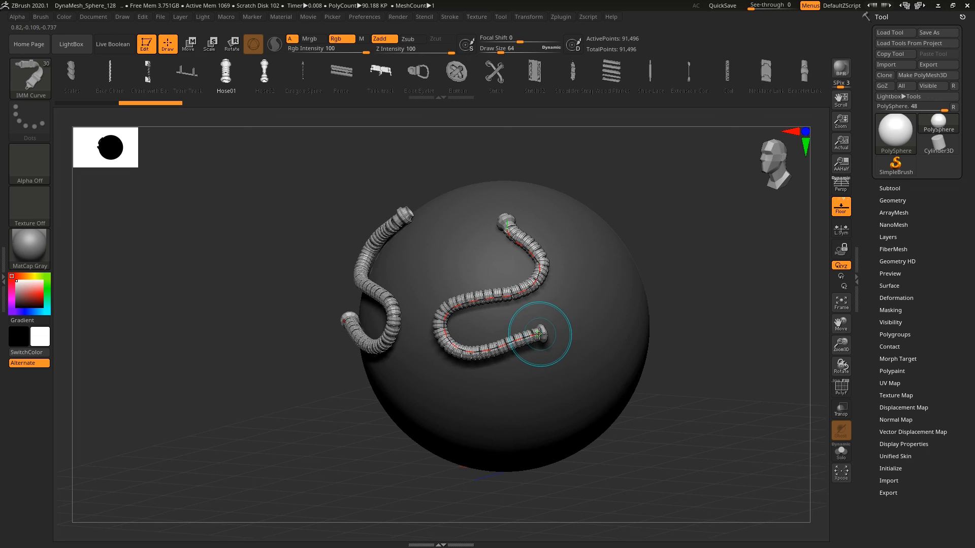
# Step: Reshape the hose into an arch by moving one curve end out beside the sphere and the other down its front
pyautogui.moveTo(539, 333)
pyautogui.mouseDown()
pyautogui.moveTo(599, 284)
pyautogui.moveTo(757, 222)
pyautogui.moveTo(696, 327)
pyautogui.moveTo(614, 307)
pyautogui.moveTo(604, 293)
pyautogui.mouseUp()
pyautogui.moveTo(548, 315); pyautogui.dragTo(567, 206, button='right')
pyautogui.moveTo(599, 321); pyautogui.dragTo(476, 341)
pyautogui.moveTo(477, 342)
pyautogui.mouseDown(button='right')
pyautogui.moveTo(498, 366)
pyautogui.moveTo(487, 347)
pyautogui.mouseUp(button='right')
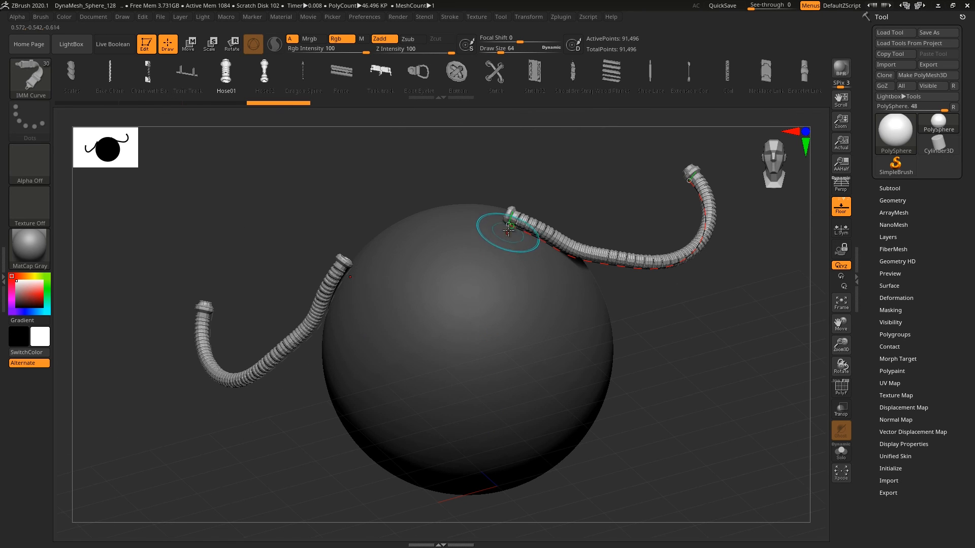
pyautogui.moveTo(507, 226); pyautogui.dragTo(521, 438)
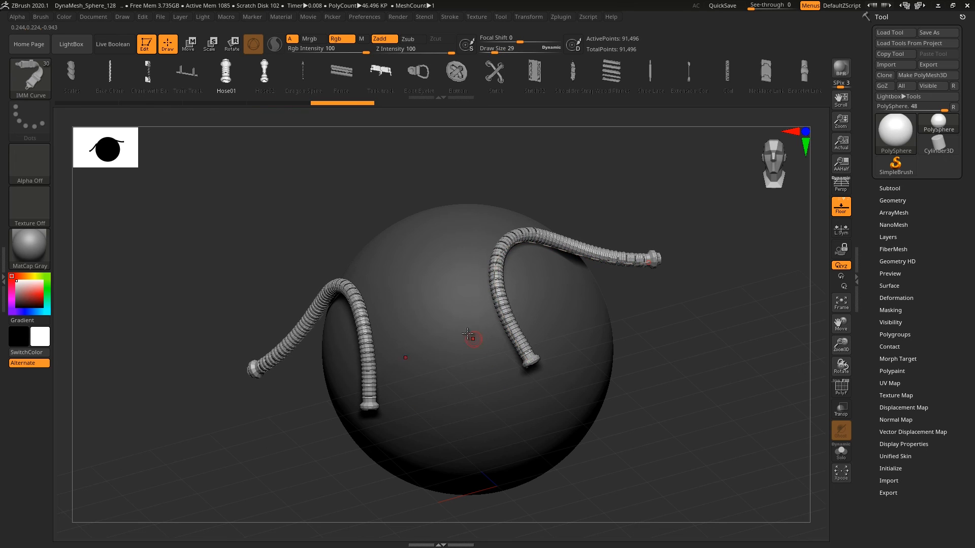
pyautogui.moveTo(529, 268); pyautogui.dragTo(537, 317, button='right')
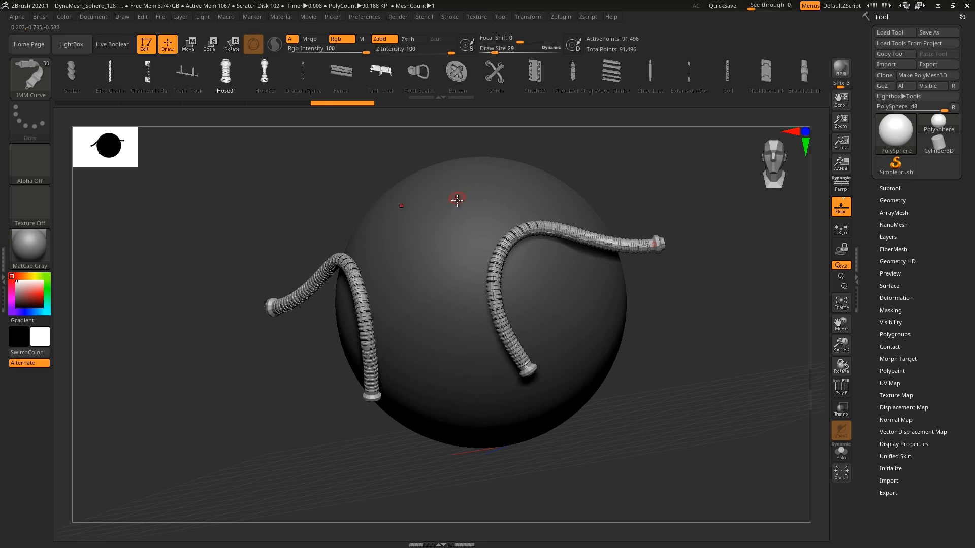
# Step: Draw a long vertical Hose01 beside the arched hose and a short one on the sphere's side
pyautogui.moveTo(482, 216)
pyautogui.mouseDown(button='right')
pyautogui.moveTo(486, 207)
pyautogui.moveTo(477, 212)
pyautogui.mouseUp(button='right')
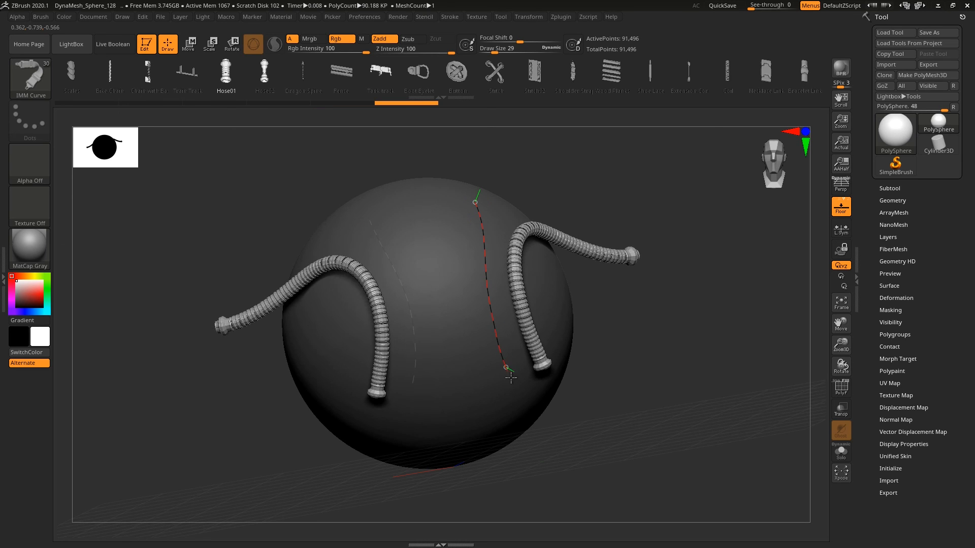
pyautogui.moveTo(569, 339)
pyautogui.mouseDown(button='right')
pyautogui.moveTo(550, 313)
pyautogui.moveTo(541, 336)
pyautogui.mouseUp(button='right')
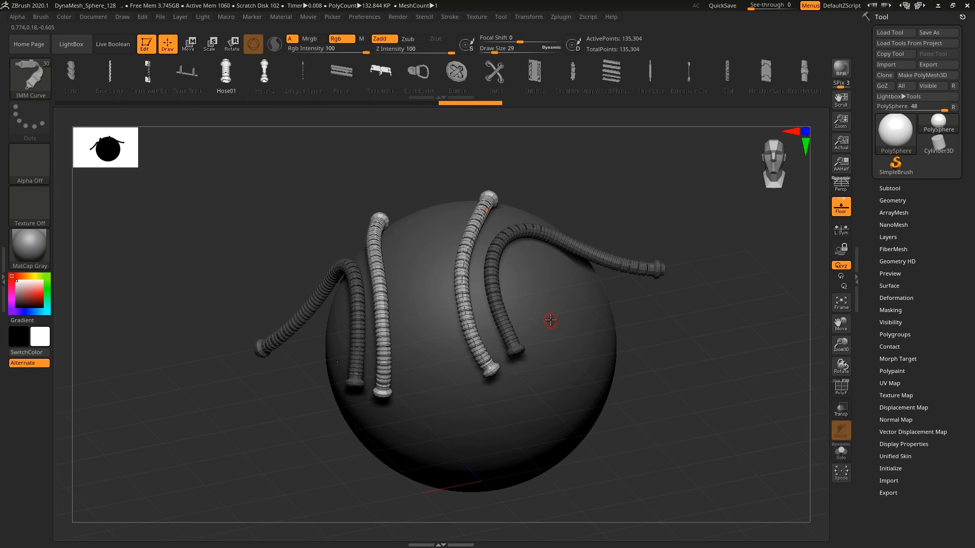
pyautogui.moveTo(524, 285); pyautogui.dragTo(530, 296, button='right')
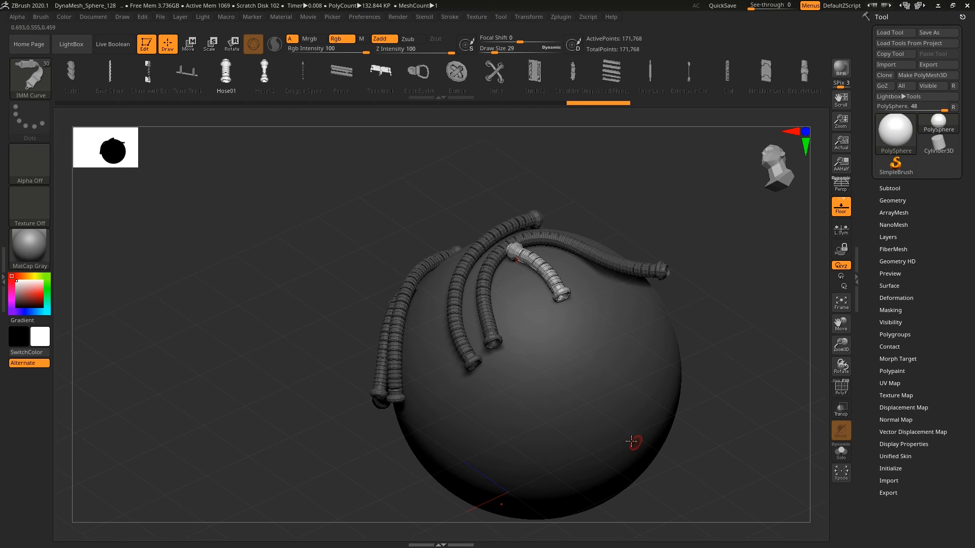
# Step: Stretch and bend the short side hose by pulling its curve end outward and down toward the sphere's underside
pyautogui.moveTo(563, 330); pyautogui.dragTo(566, 311, button='right')
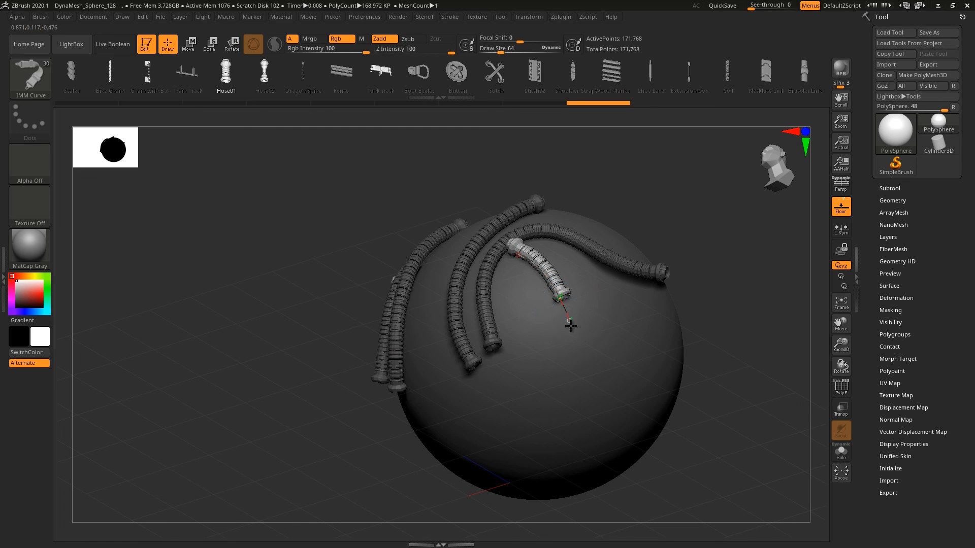
pyautogui.moveTo(638, 326)
pyautogui.mouseDown()
pyautogui.moveTo(675, 321)
pyautogui.moveTo(660, 370)
pyautogui.moveTo(607, 429)
pyautogui.moveTo(538, 386)
pyautogui.mouseUp()
pyautogui.moveTo(611, 346); pyautogui.dragTo(645, 207)
pyautogui.moveTo(611, 286)
pyautogui.mouseDown()
pyautogui.moveTo(624, 325)
pyautogui.moveTo(523, 411)
pyautogui.mouseUp()
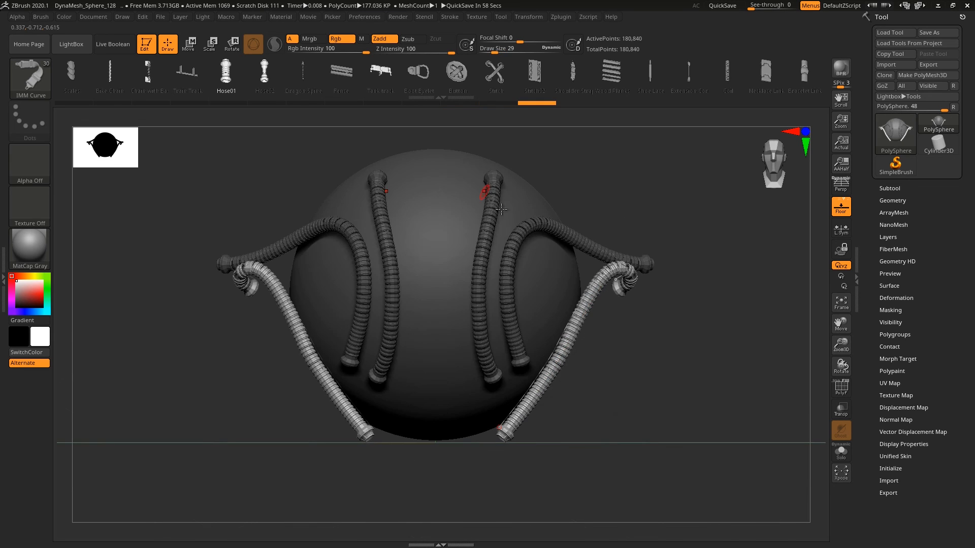